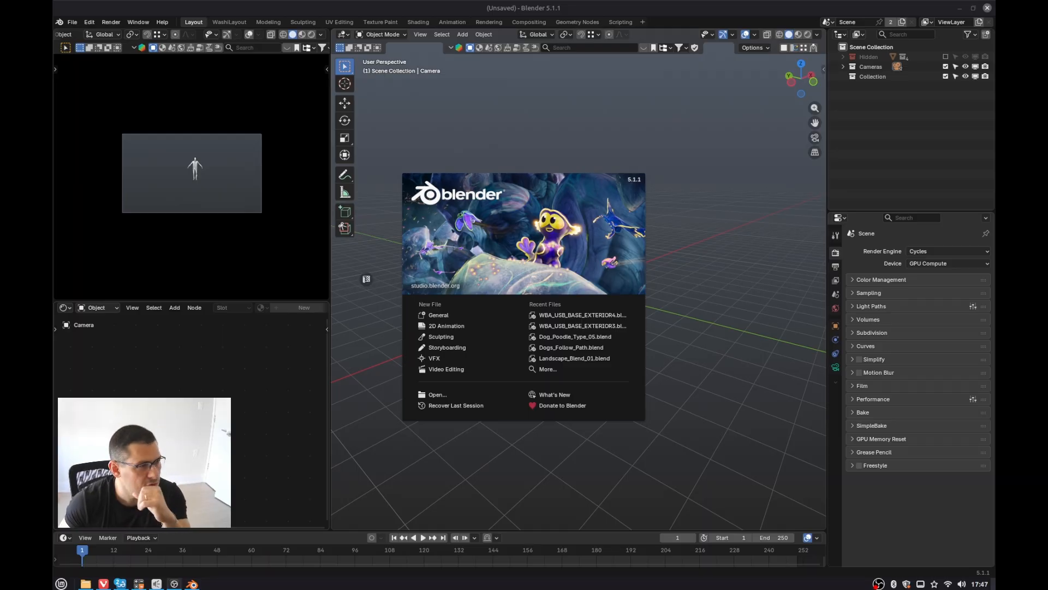
Step: Dismiss the splash screen and switch to the WashLayout workspace
left_click(216, 27)
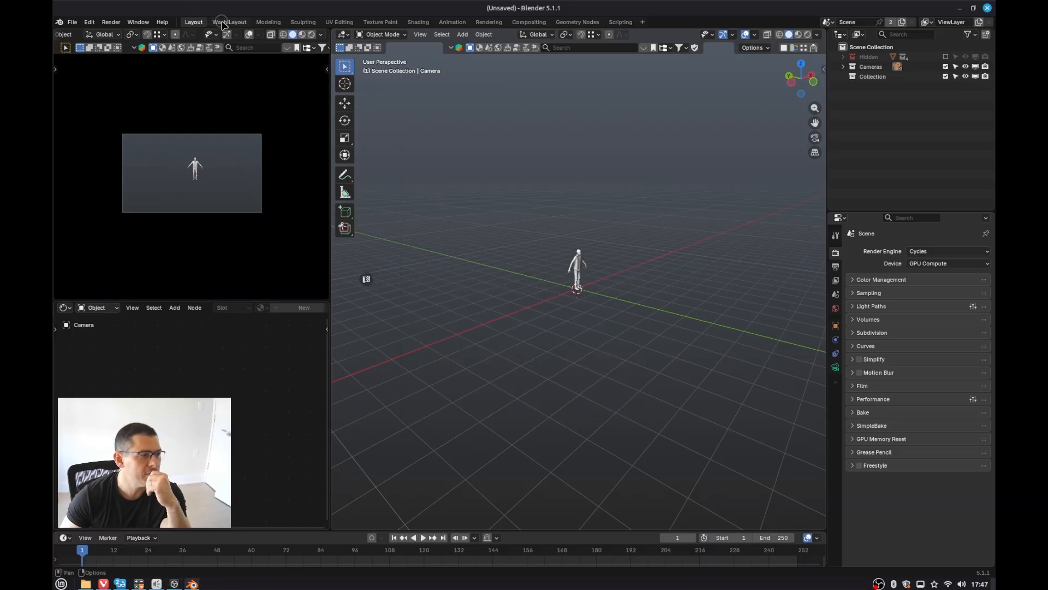
left_click(222, 22)
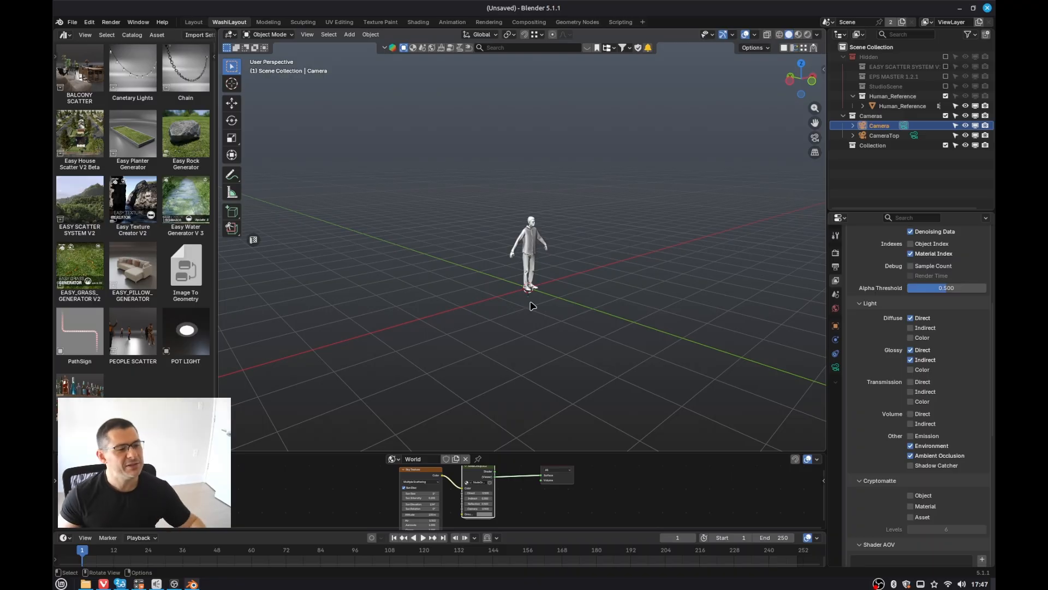
Step: Add a procedural noise landscape mesh to the scene
middle_click_drag(576, 357, 496, 343, "shift")
key("shift+a")
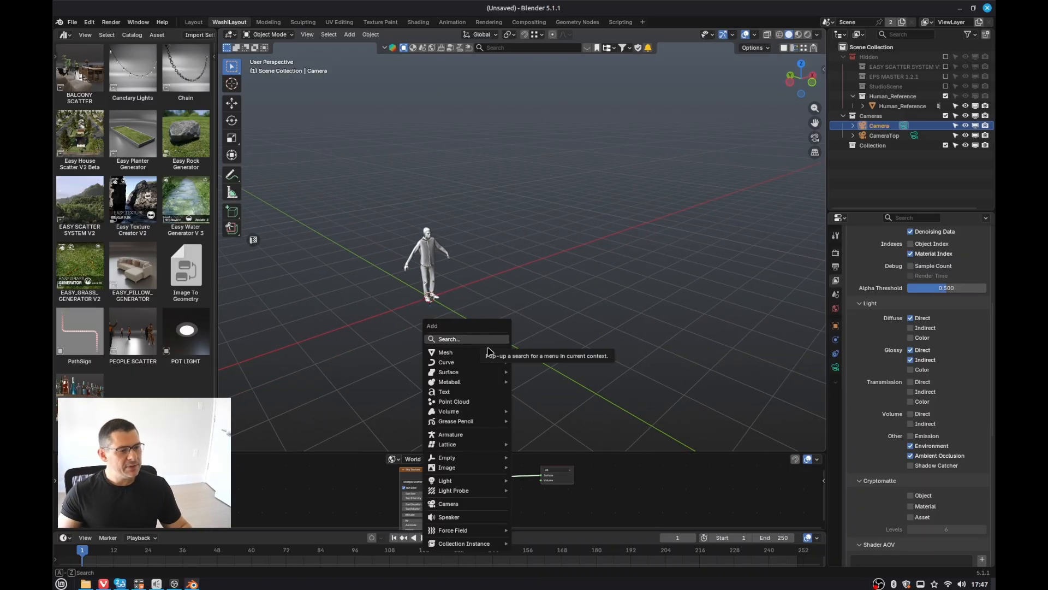
mouse_move(494, 352)
left_click(541, 329)
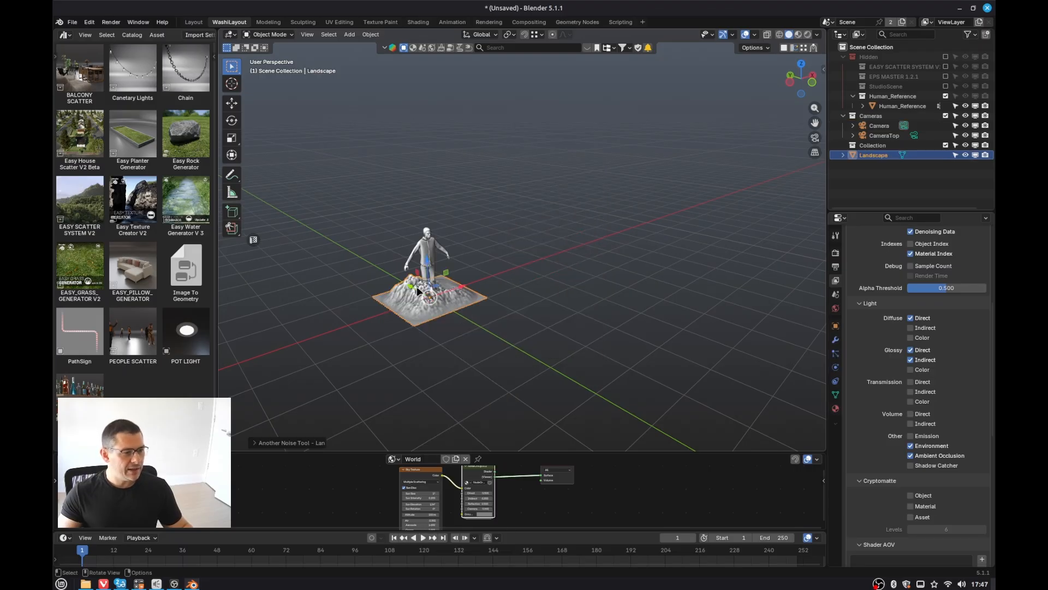
Step: Scale the landscape's mesh in Edit Mode by about 4.44
key("Tab")
key("s")
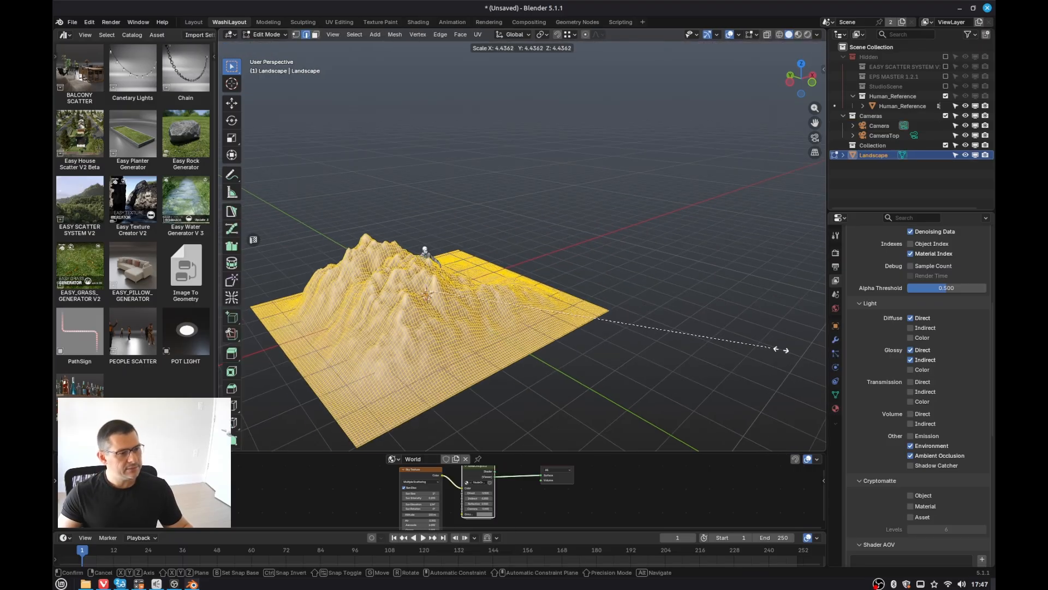
left_click(785, 348)
key("Tab")
Step: Move the landscape about -6.34 m along the X axis, away from the human reference
middle_click_drag(523, 326, 627, 334)
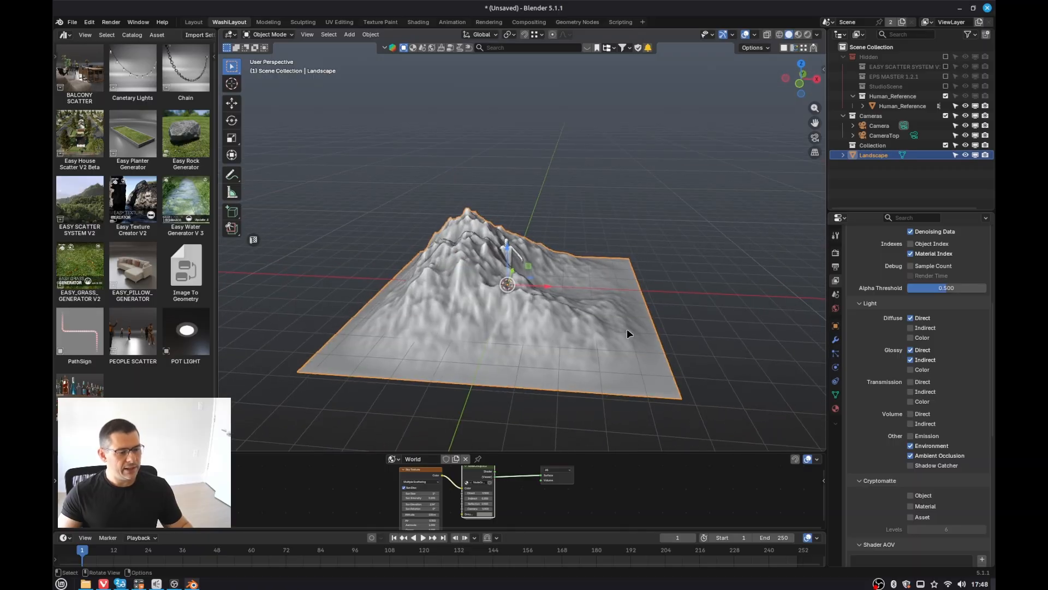
key("g")
key("x")
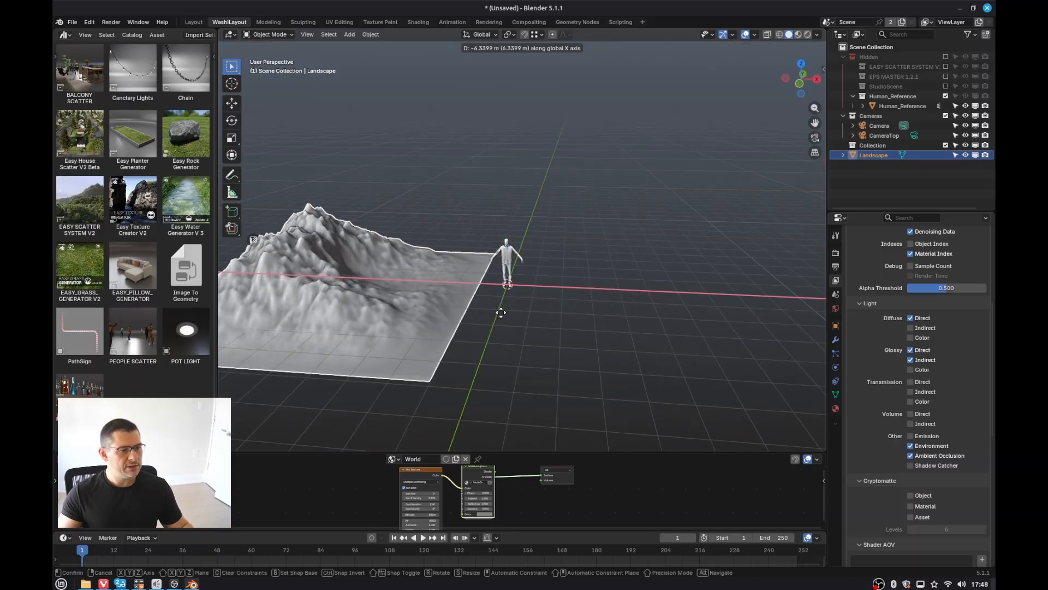
left_click(497, 309)
Step: Drag the EASY_GRASS_GENERATOR V2 asset from the asset library into the scene
middle_click_drag(440, 307, 578, 309, "shift")
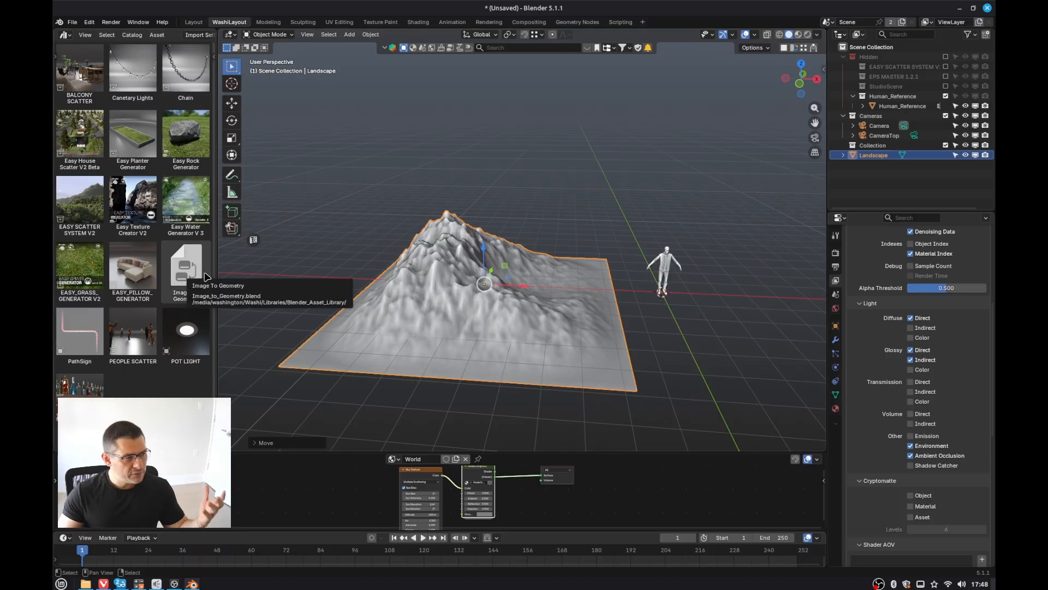
left_click_drag(80, 269, 636, 218)
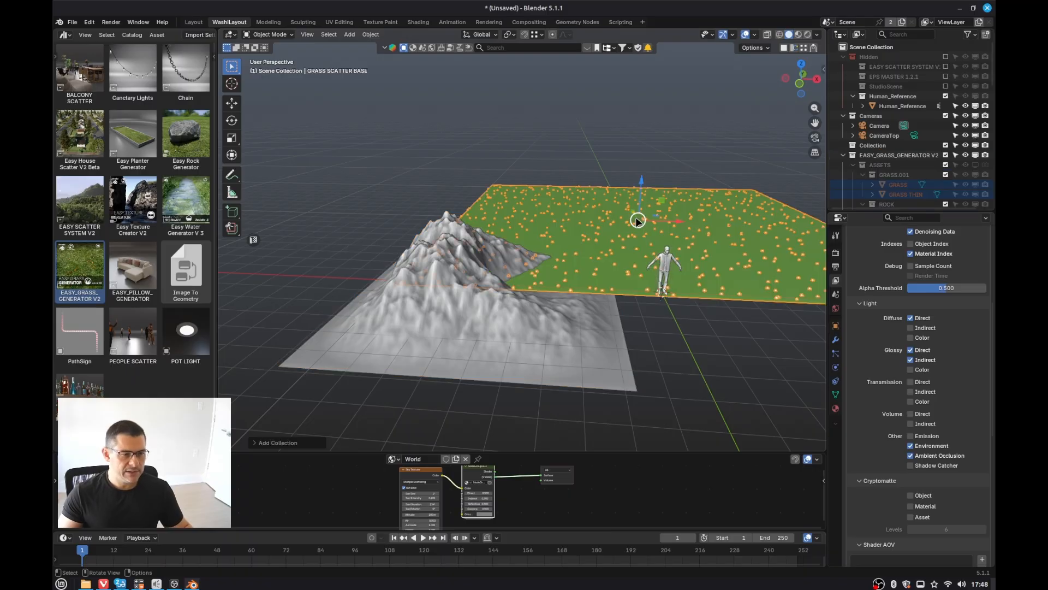
Step: Select the landscape and the grass scatter base and join them into the GRASS SCATTER BASE object
left_click(853, 165)
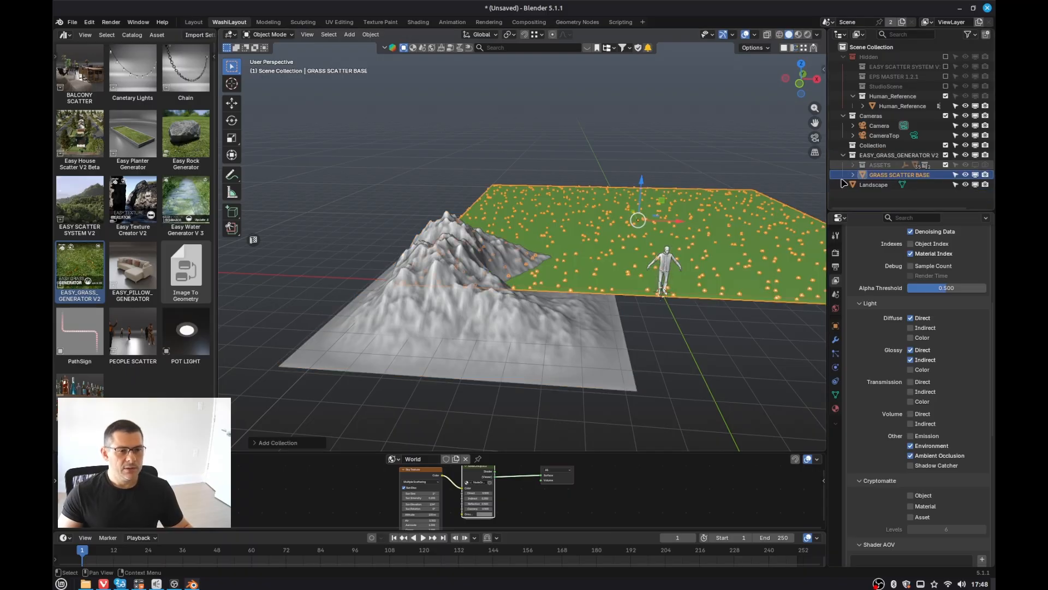
left_click(519, 350)
left_click(589, 223, "shift")
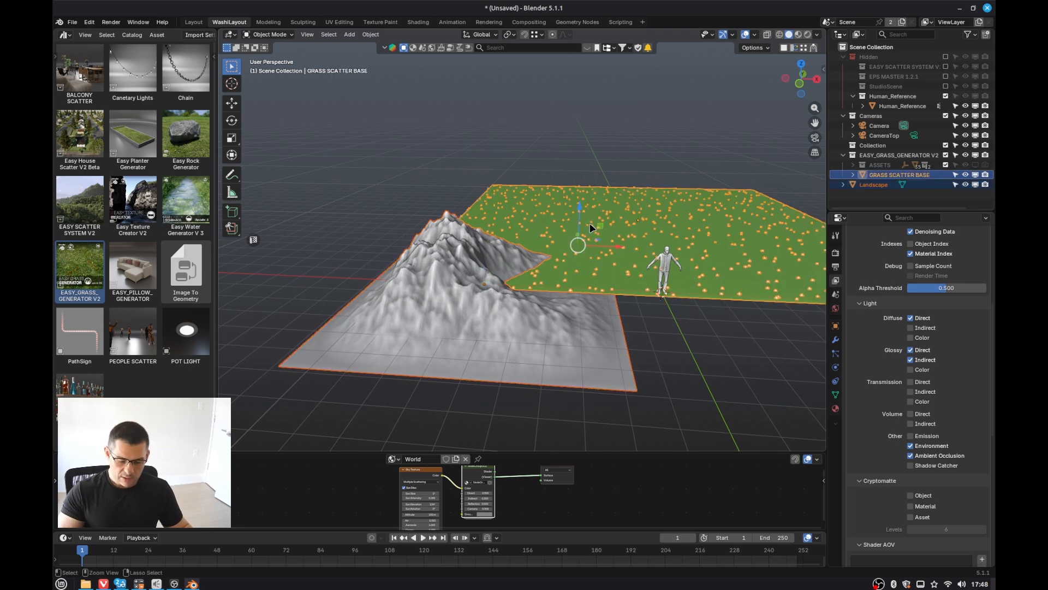
key("ctrl+j")
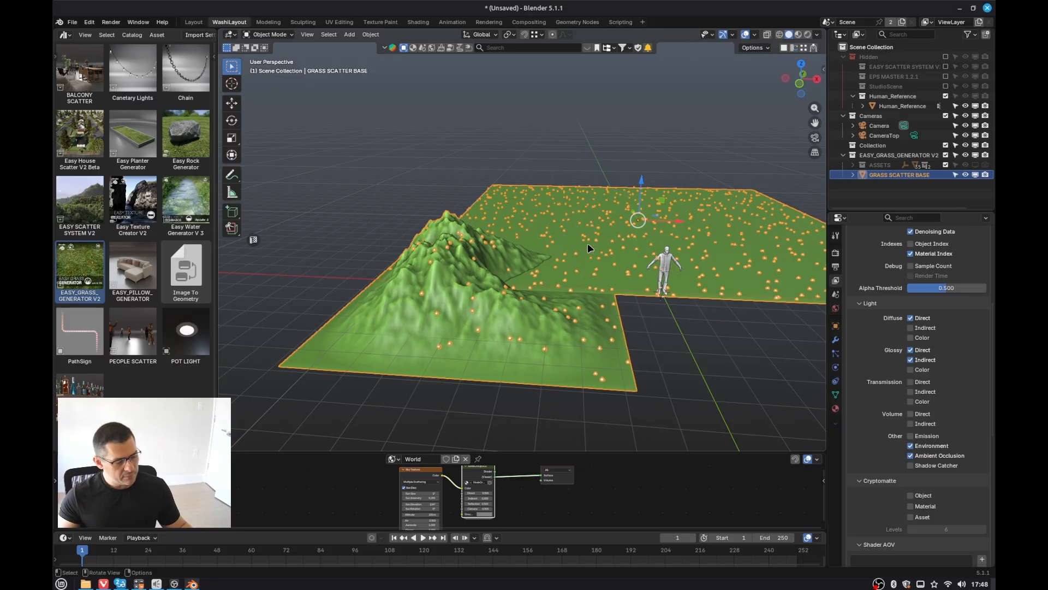
Step: In Edit Mode, select the original flat scatter plane's linked geometry and delete its vertices, leaving only the landscape
key("Tab")
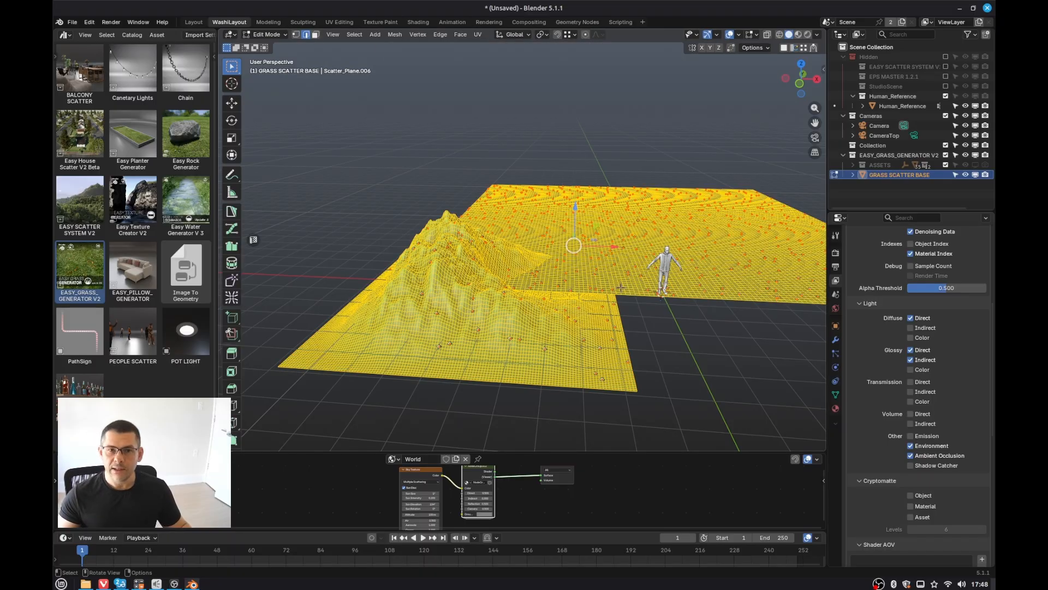
key("alt+a")
key("l")
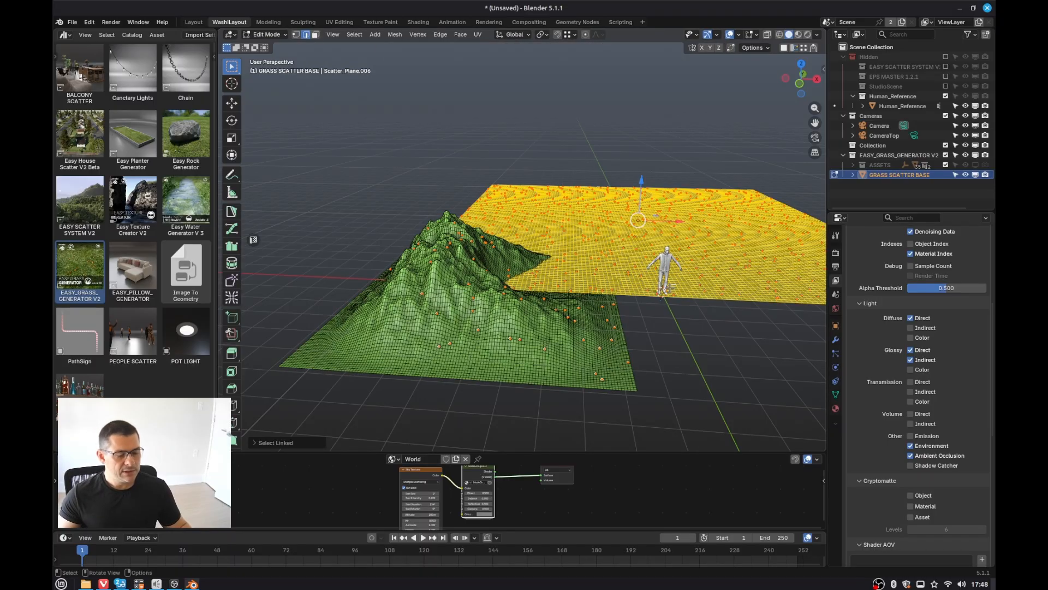
key("x")
left_click(737, 253)
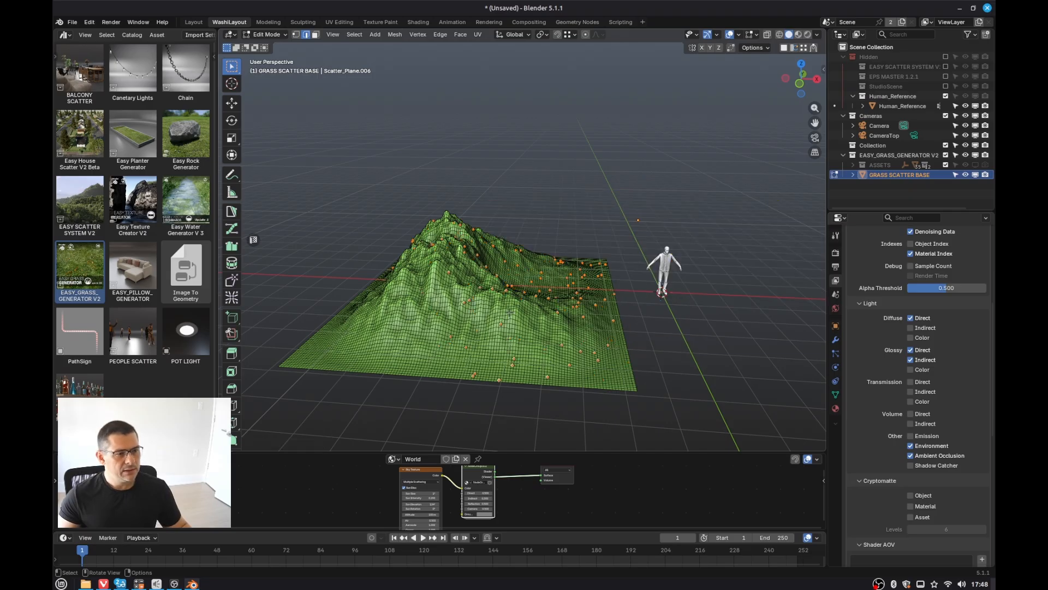
key("Tab")
Step: Open the grass generator's modifier settings, collapse its panels, and enable the EXTRAS layer
middle_click_drag(552, 299, 512, 315)
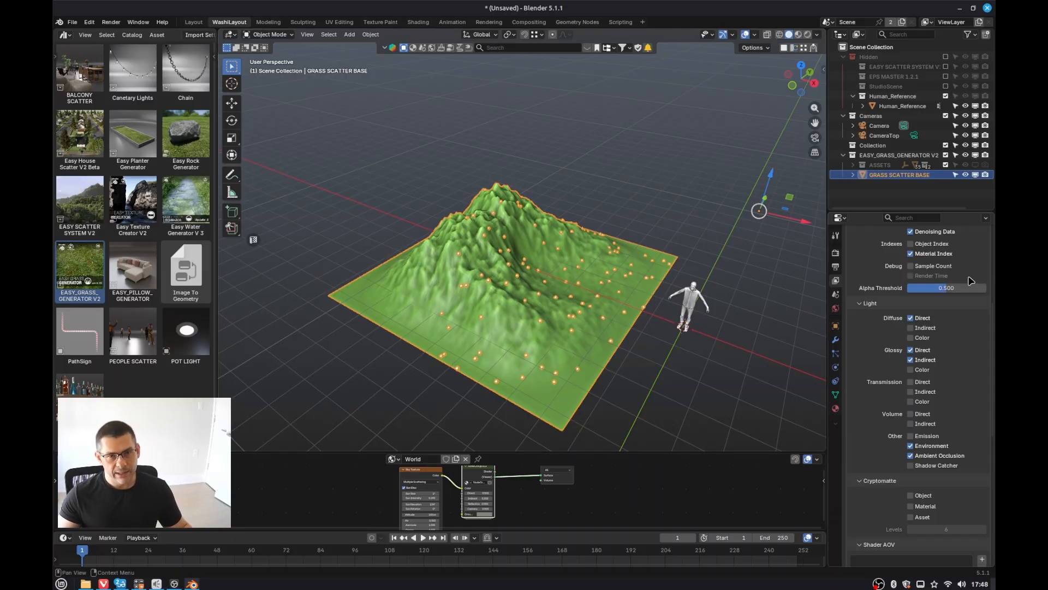
left_click(843, 155)
left_click(836, 340)
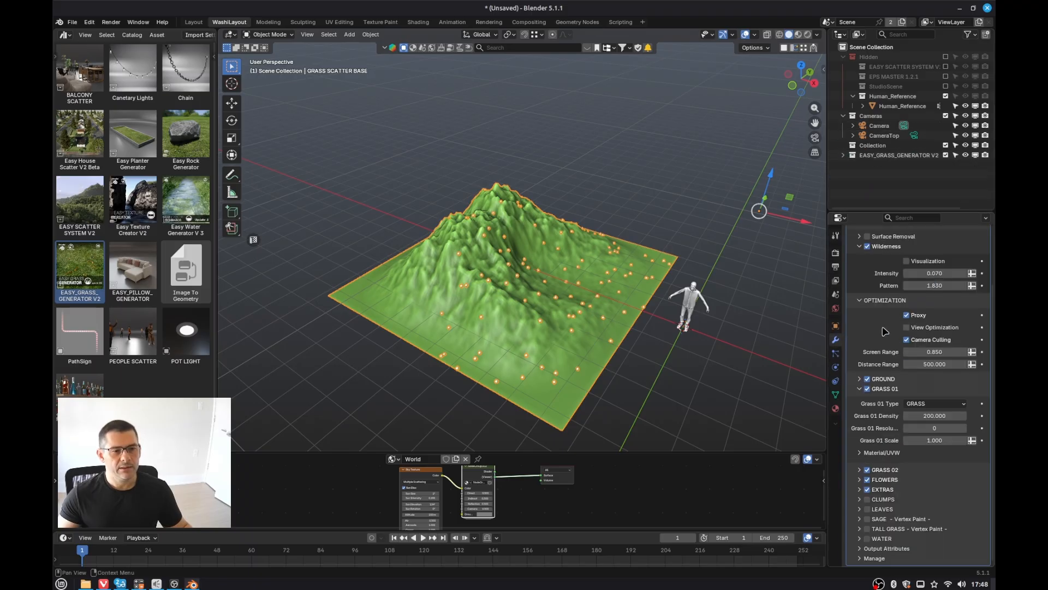
scroll(861, 325, "up", 4)
left_click_drag(860, 320, 853, 475)
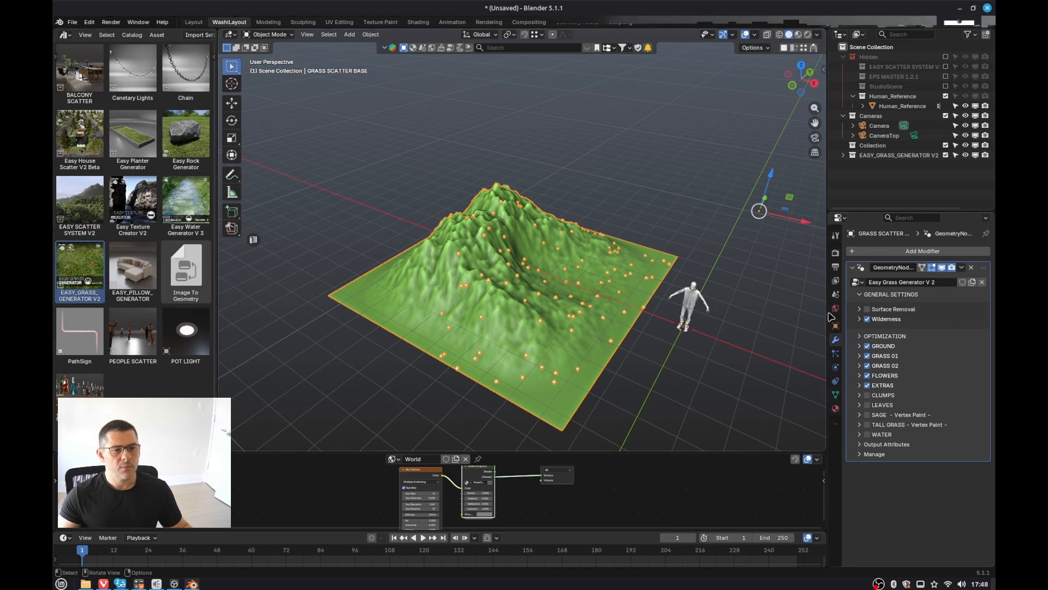
left_click(861, 295)
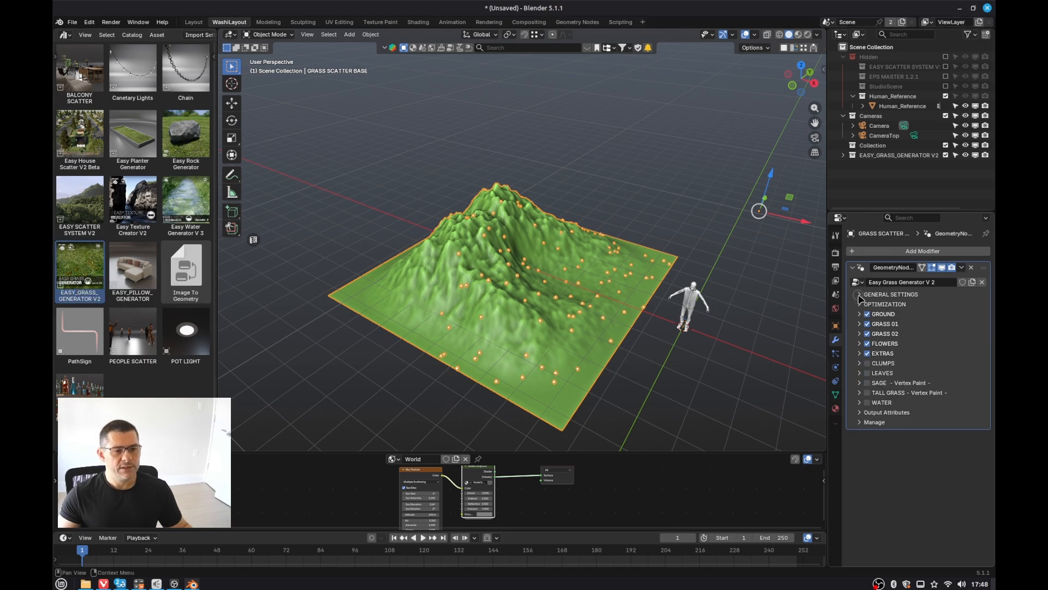
left_click(868, 353)
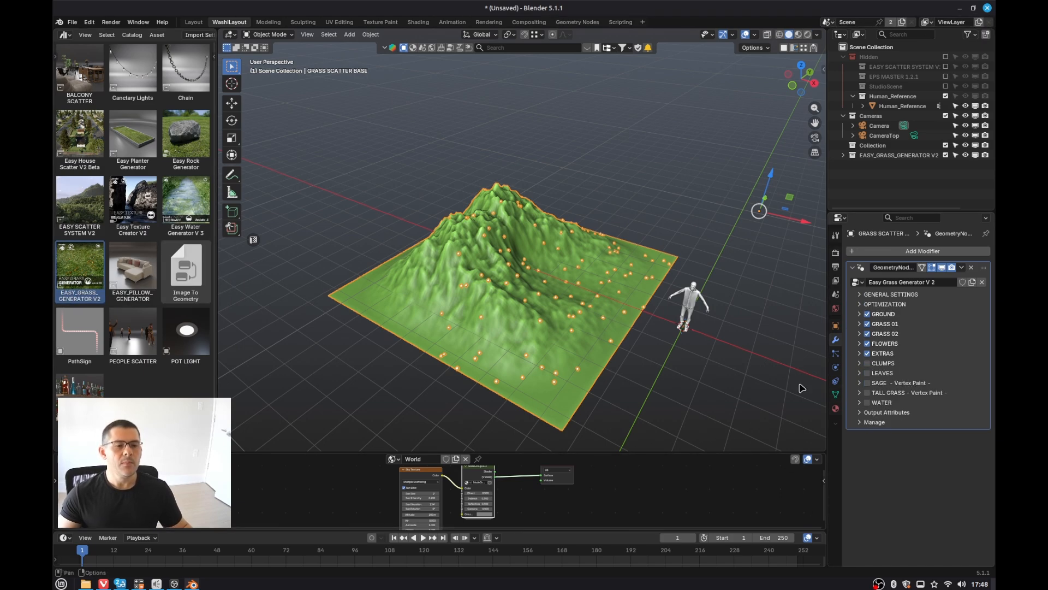
left_click(859, 314)
left_click(860, 314)
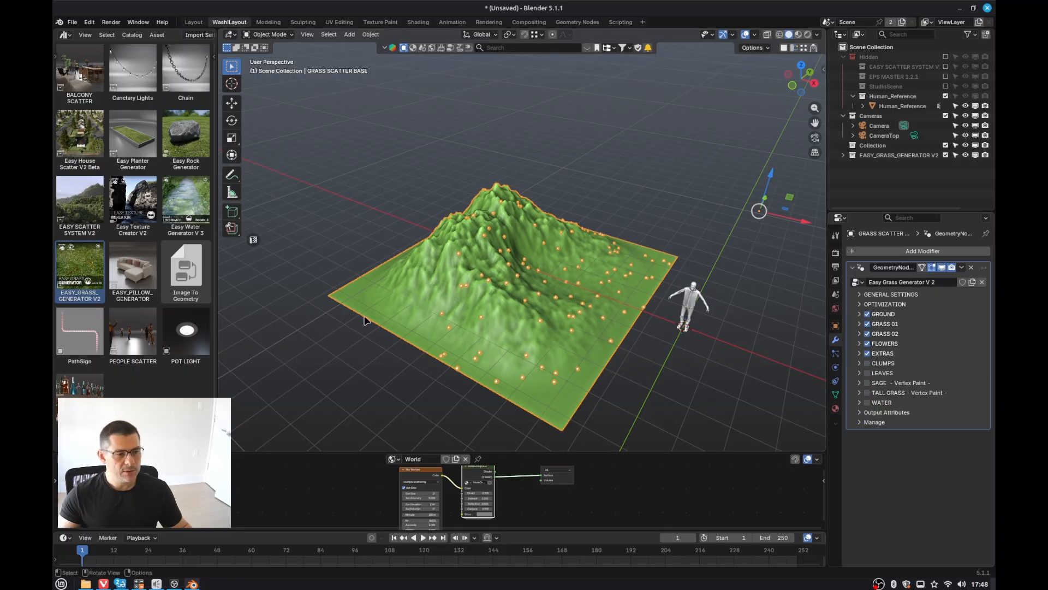
Step: Duplicate the grass landscape and move the copy about 13 m along the Y axis
scroll(489, 280, "down", 2)
middle_click_drag(552, 308, 515, 310)
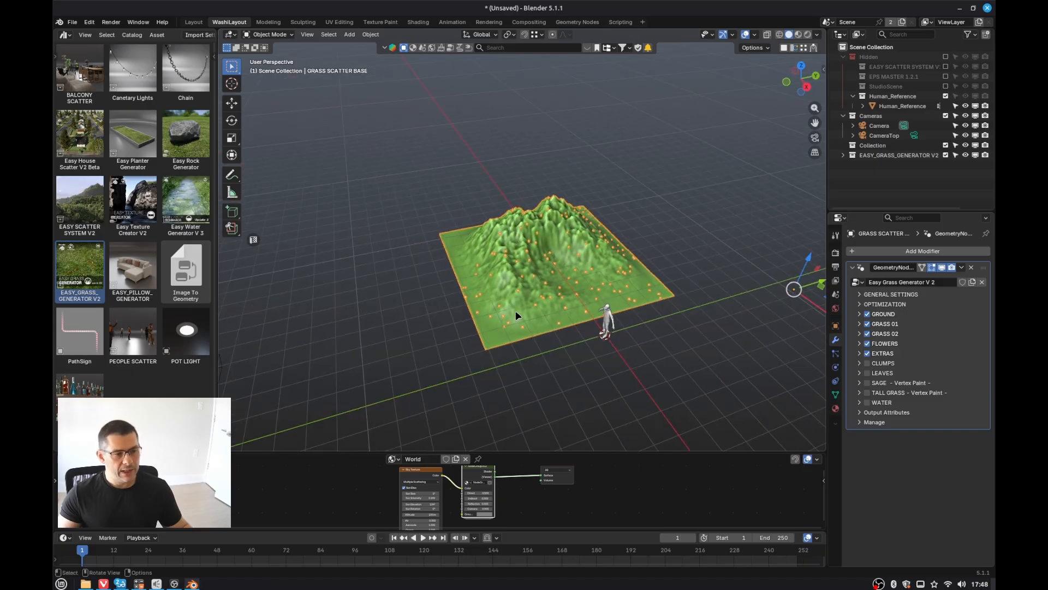
key("shift+d")
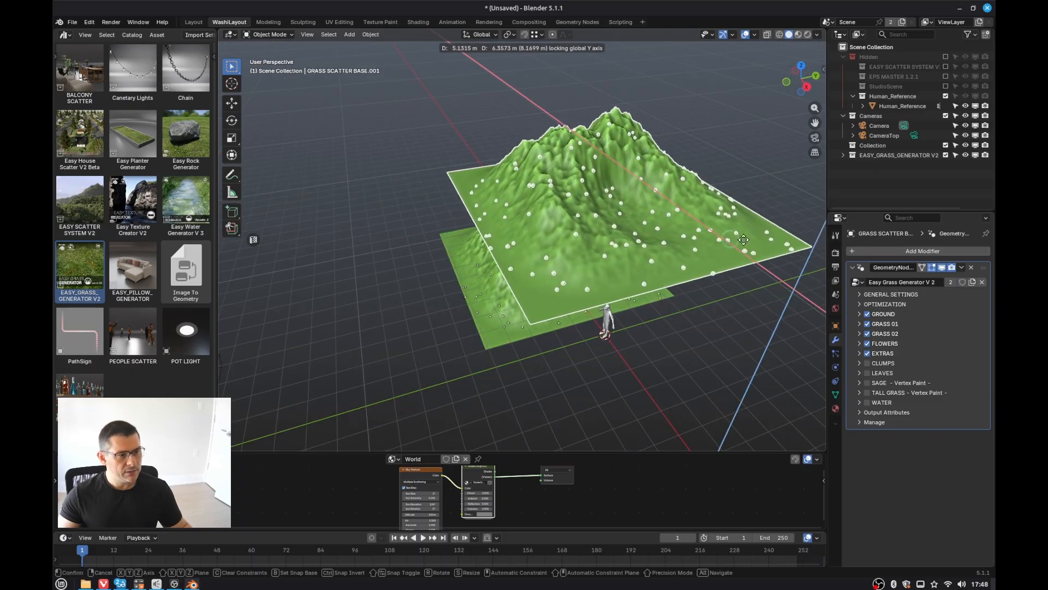
key("y")
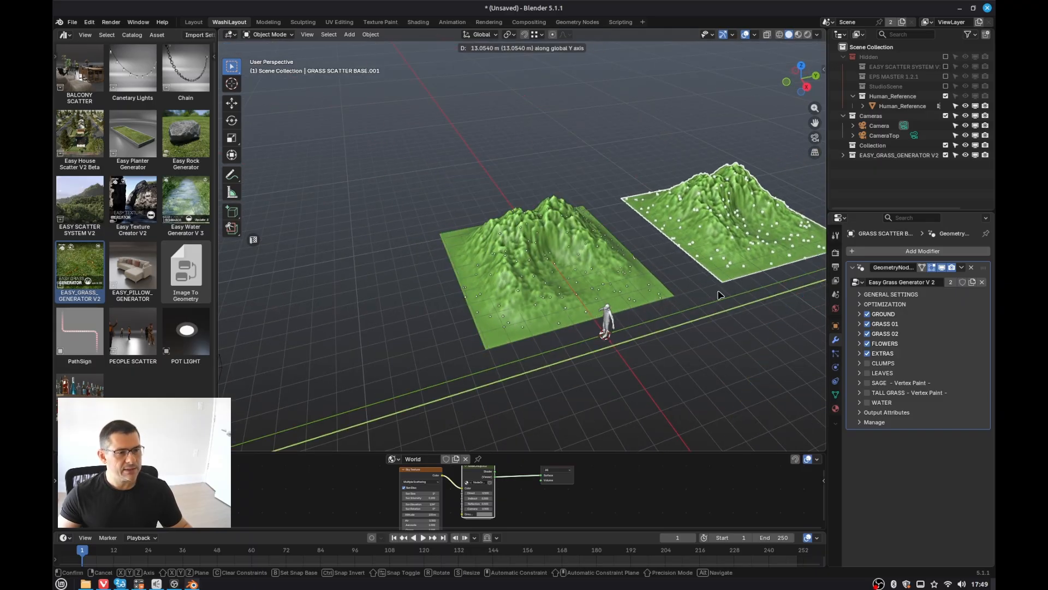
left_click(716, 293)
Step: Remove the Geometry Nodes modifier from the duplicated landscape and deselect everything
middle_click_drag(716, 293, 579, 313, "shift")
scroll(562, 322, "up", 2)
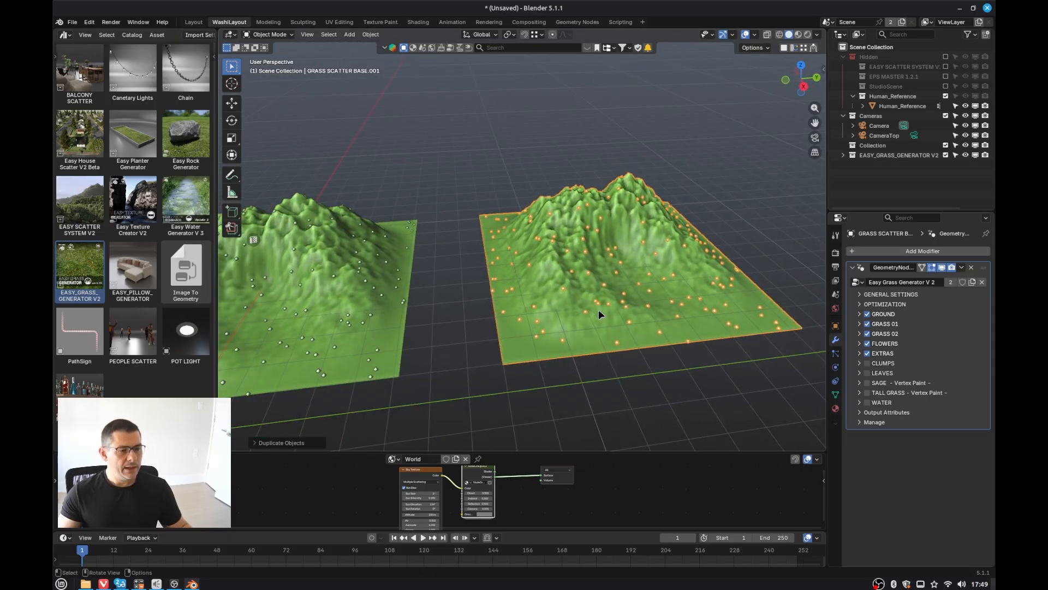
left_click(971, 268)
mouse_move(535, 282)
middle_mouse_down()
mouse_move(567, 284)
mouse_move(549, 281)
middle_mouse_up()
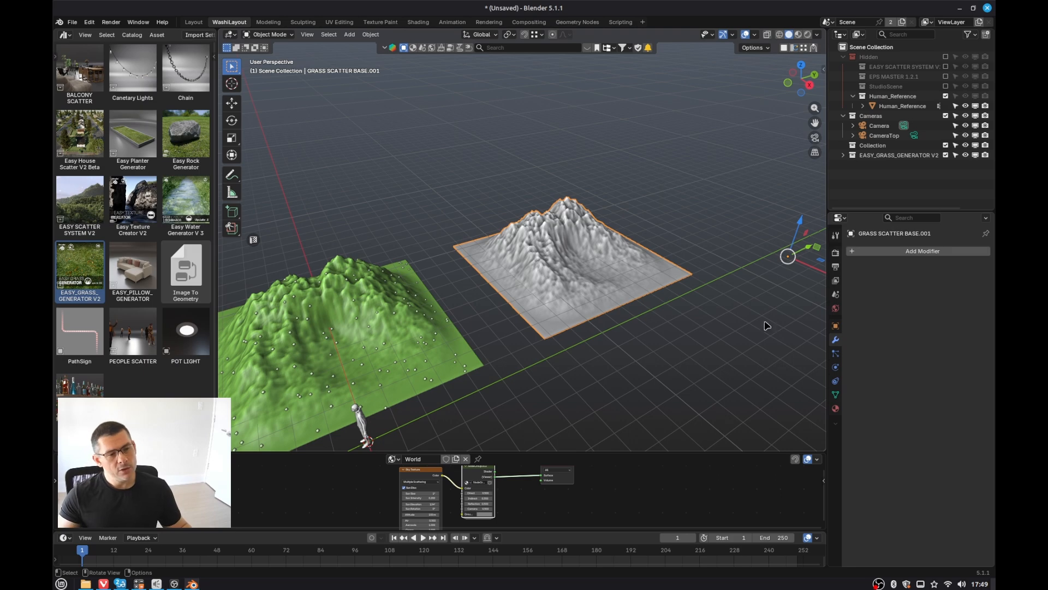
left_click(760, 304)
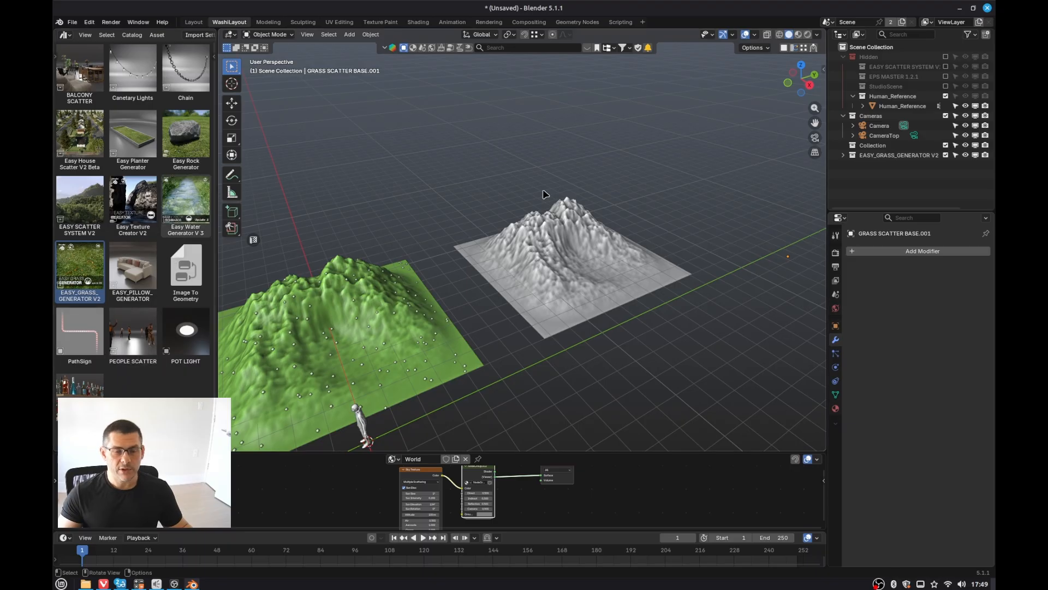
Step: Open Preferences and inspect the Easy Grass Generator V3 add-on's details and asset file location
scroll(486, 316, "up", 2)
middle_click_drag(494, 325, 571, 275, "shift")
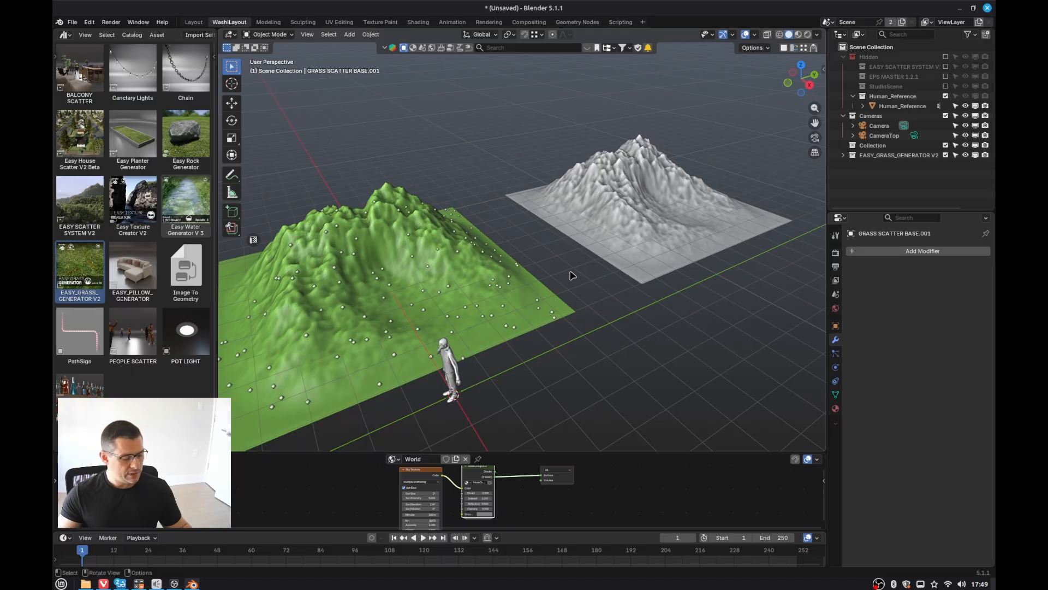
key("ctrl+comma")
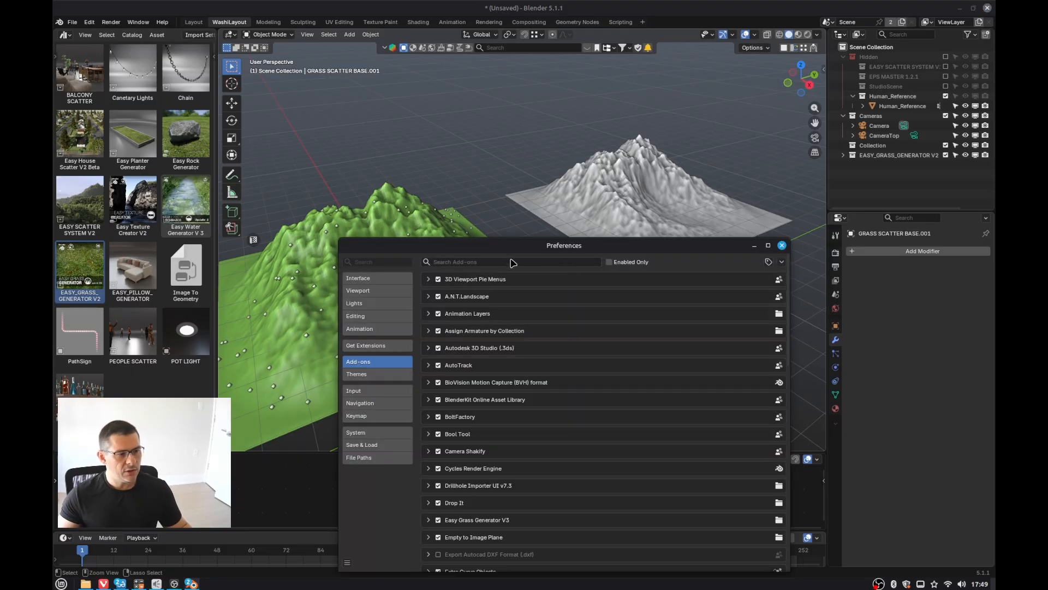
left_click(511, 259)
type("easy")
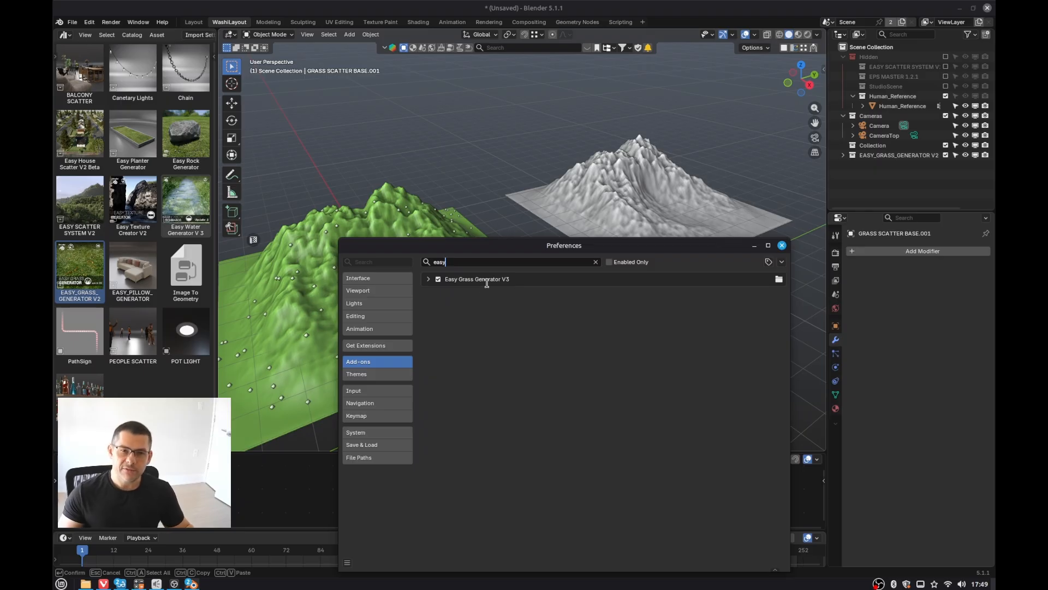
left_click(429, 279)
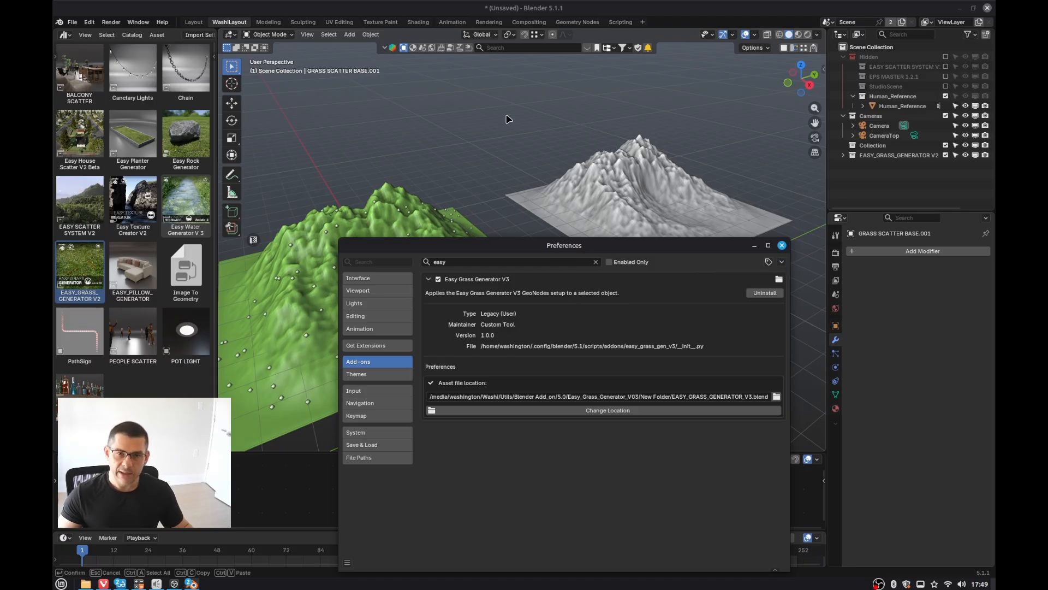
left_click_drag(614, 238, 590, 153)
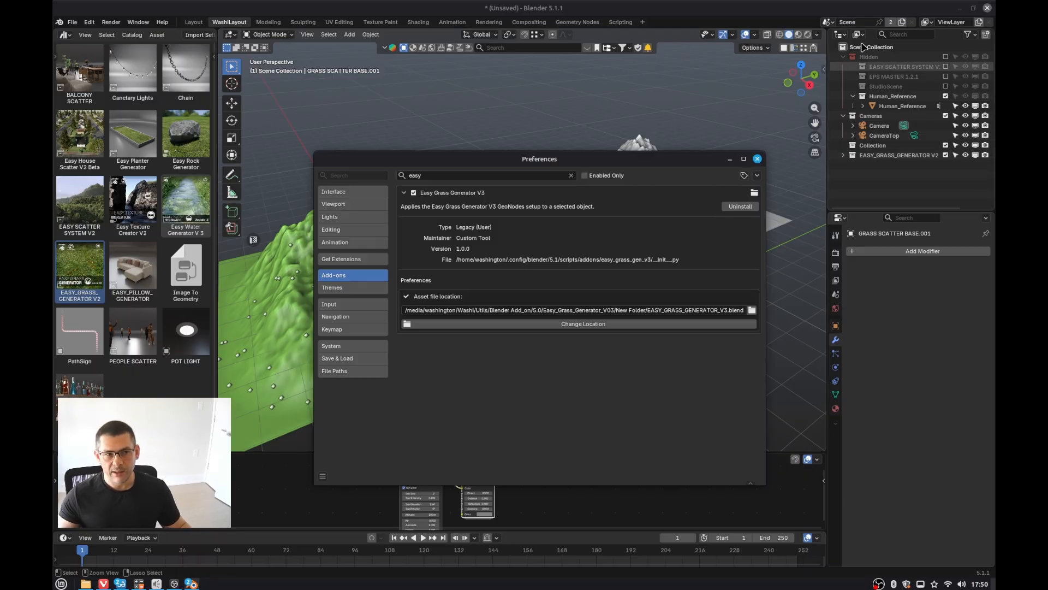
Step: Switch the outliner to the Blender File display mode and back to View Layer
left_click(844, 56)
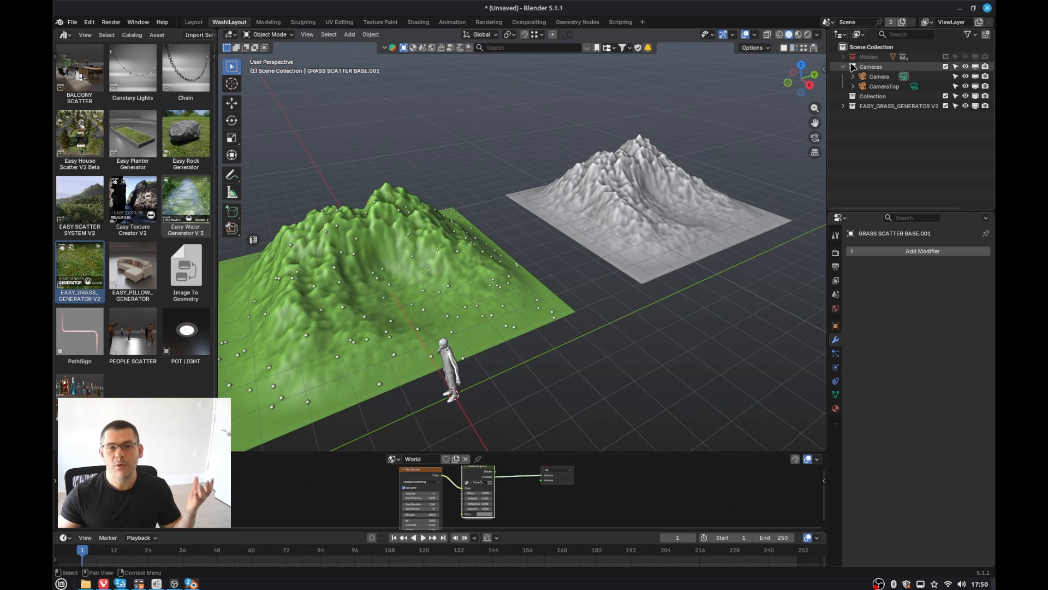
left_click(858, 34)
left_click(874, 92)
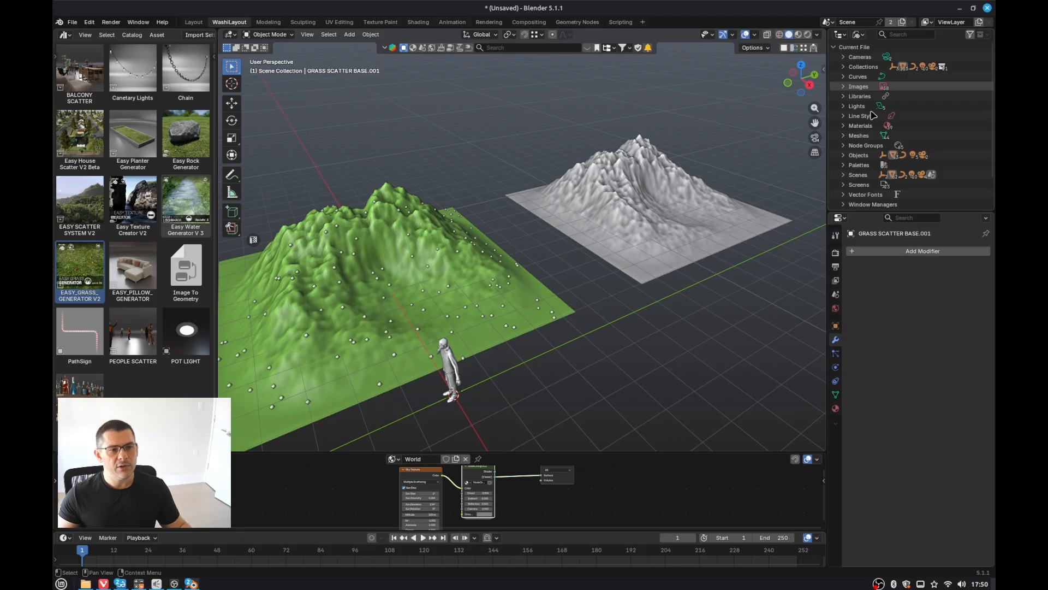
left_click(865, 36)
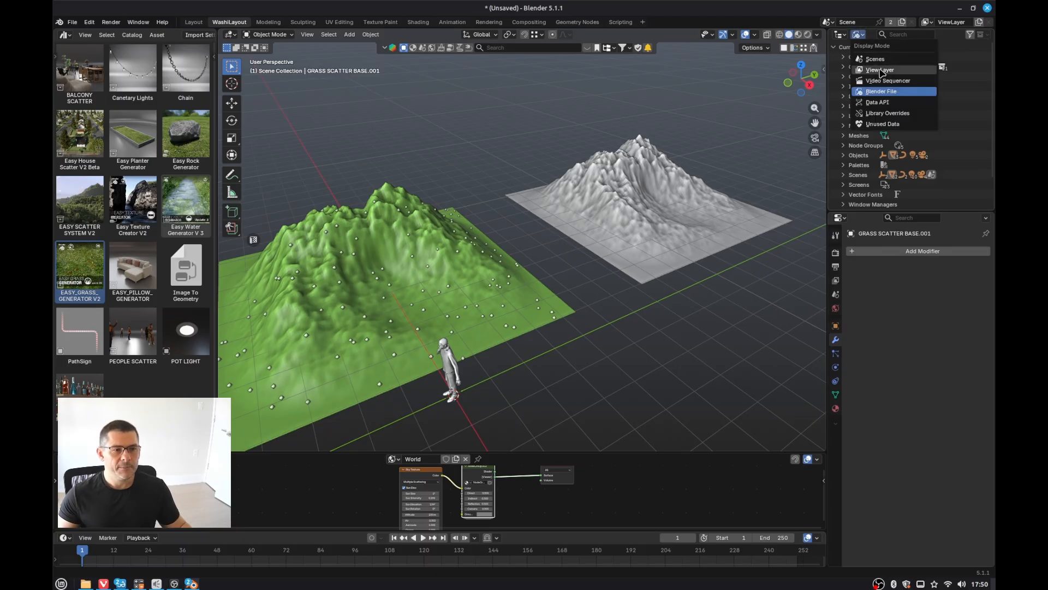
left_click(873, 70)
Step: Select the duplicated bare landscape and apply Easy Grass Generator V3 to it from the sidebar panel
scroll(595, 334, "down", 2)
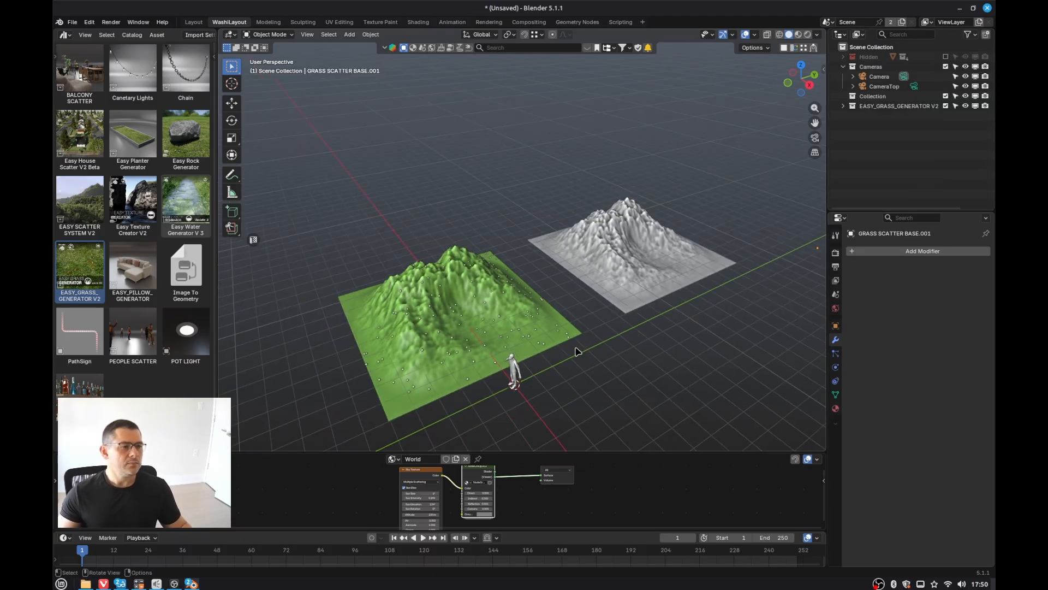
scroll(571, 355, "up", 3)
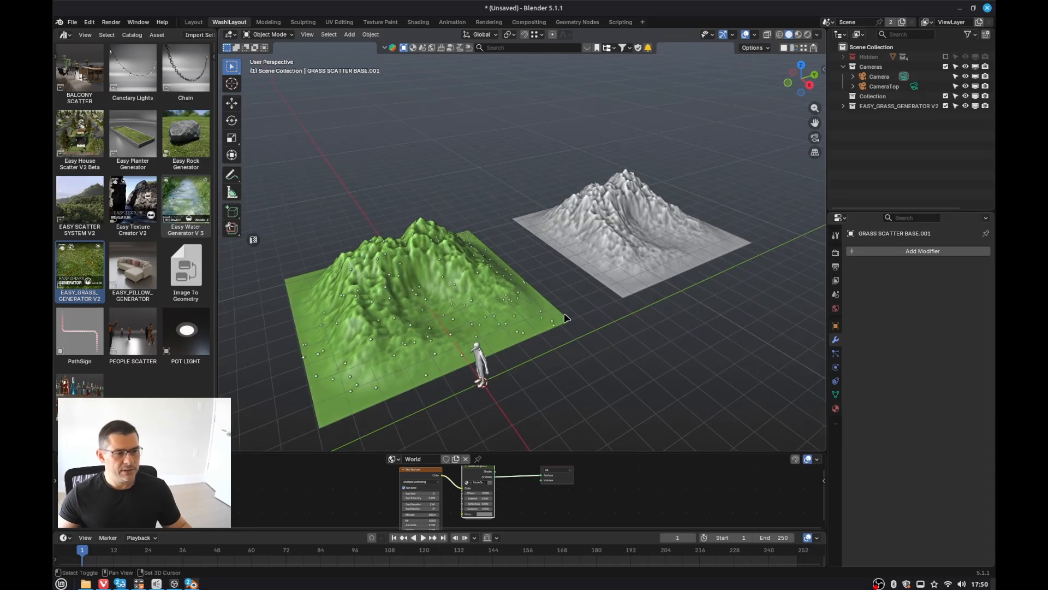
left_click(643, 231)
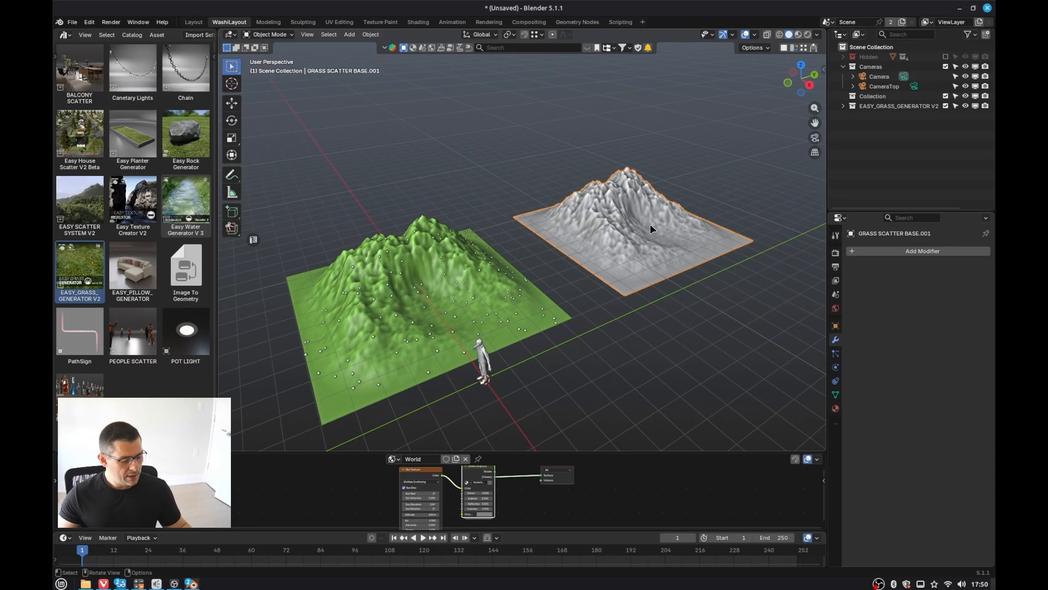
key("n")
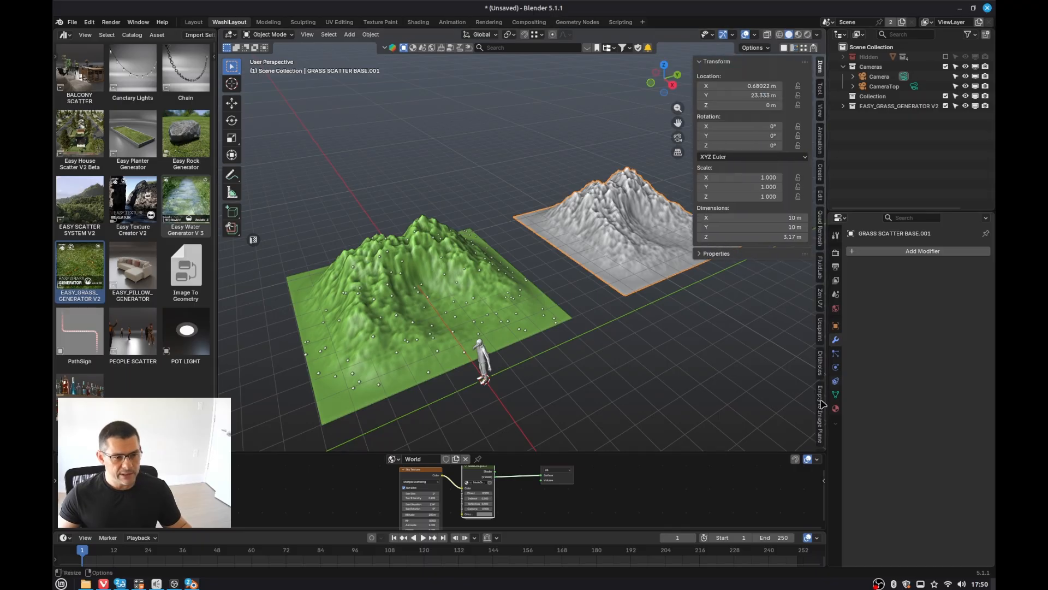
scroll(821, 406, "down", 3)
key("KP_Decimal")
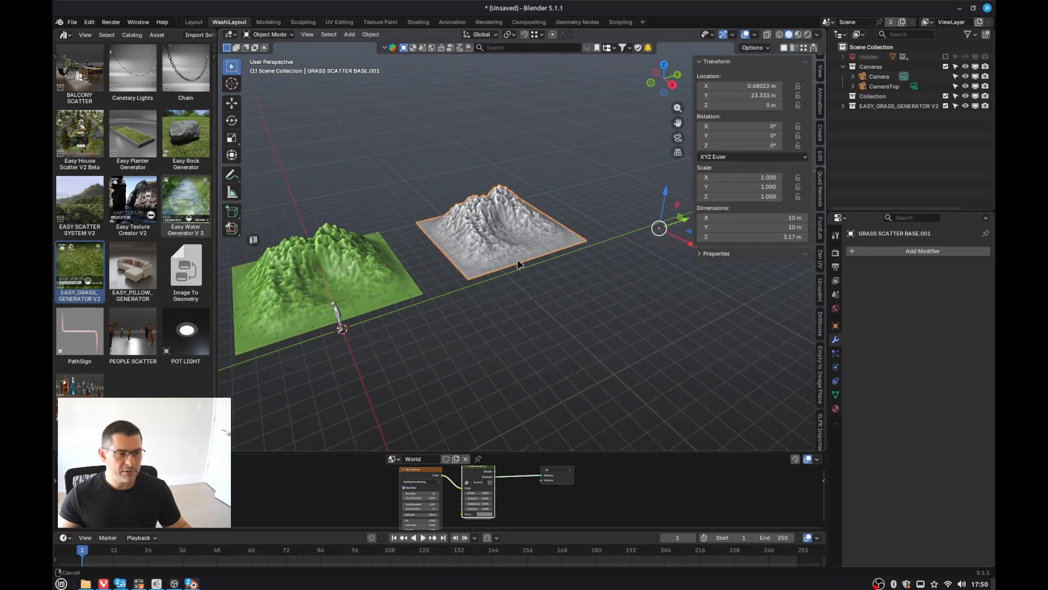
scroll(819, 414, "down", 4)
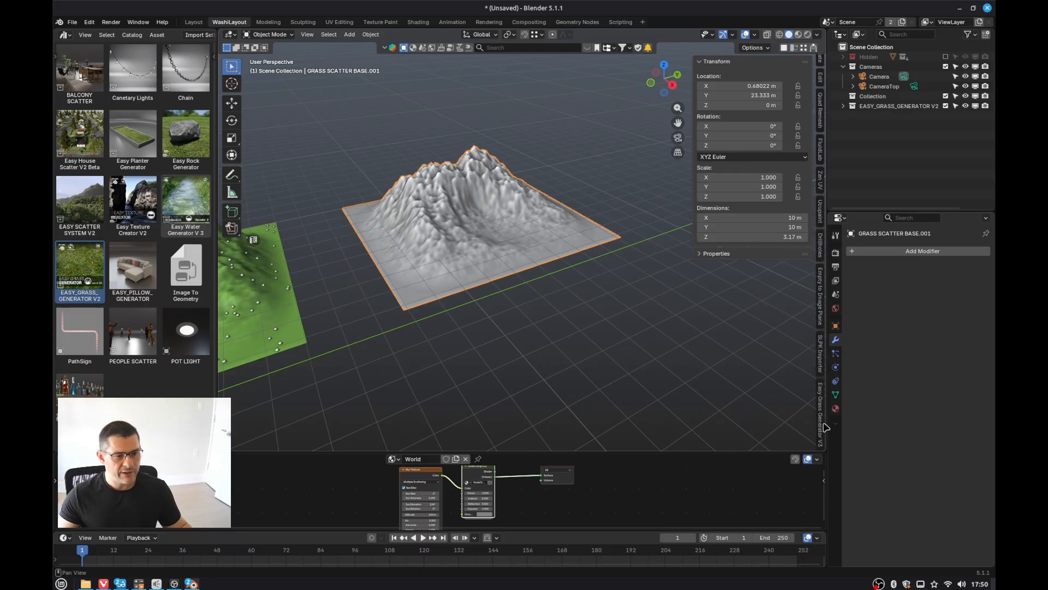
left_click(821, 421)
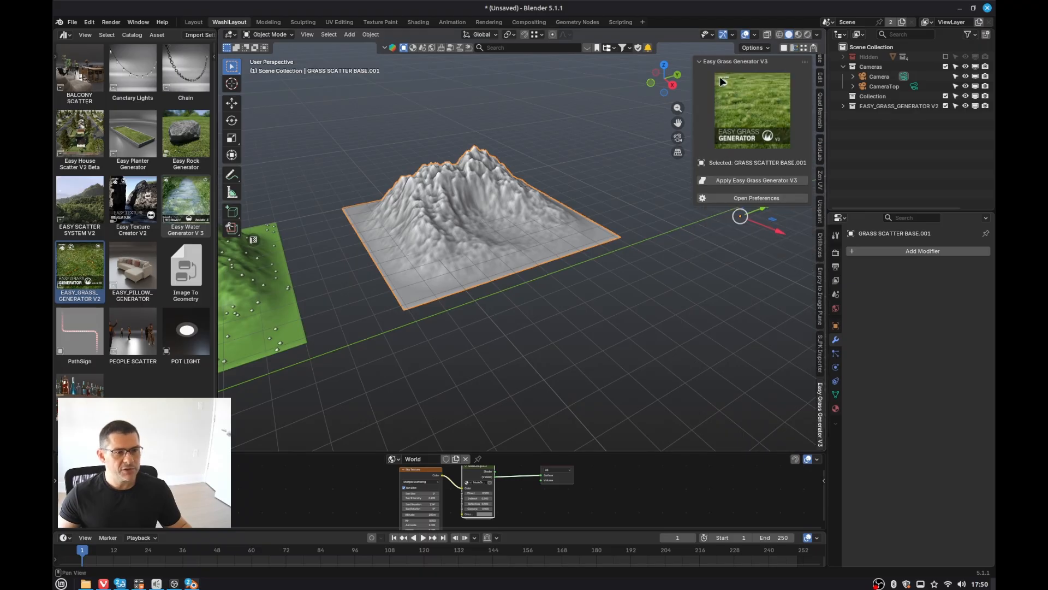
left_click(758, 180)
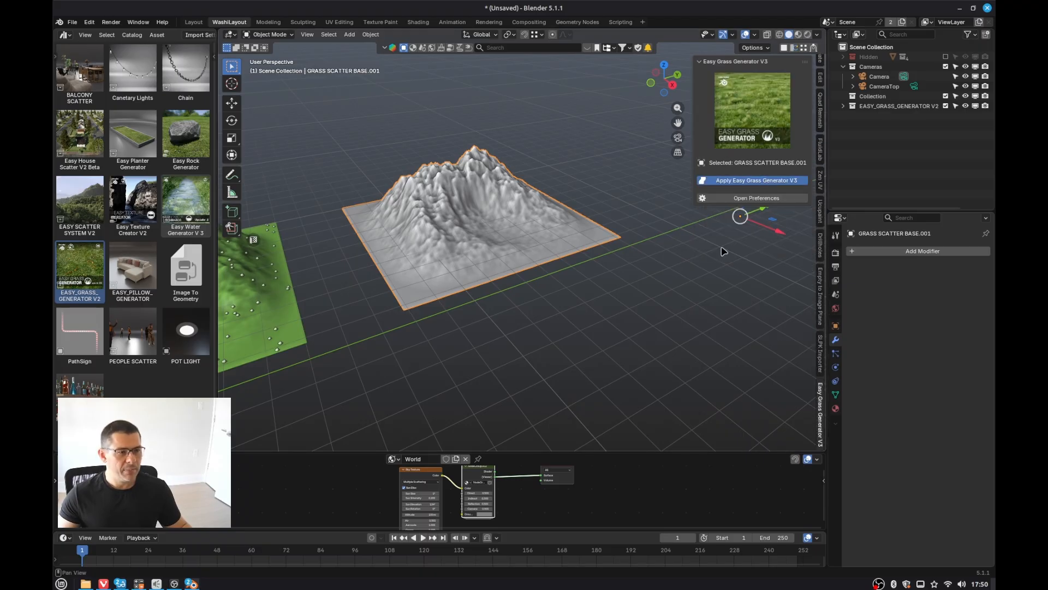
Step: Hide the sidebar and collapse the new grass modifier's Optimization panel
scroll(513, 227, "up", 4)
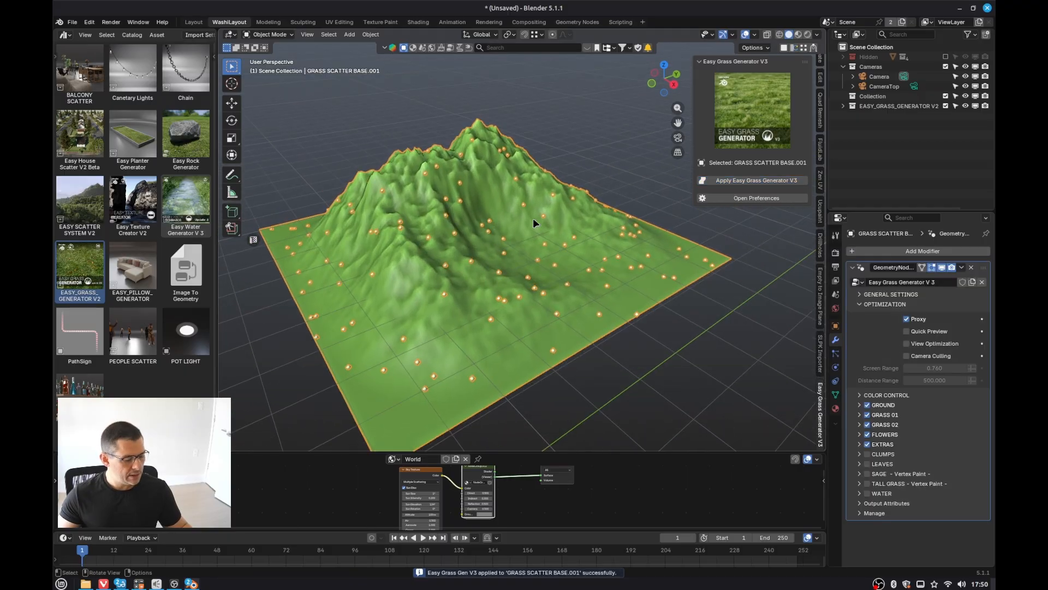
key("n")
middle_click_drag(564, 279, 601, 218)
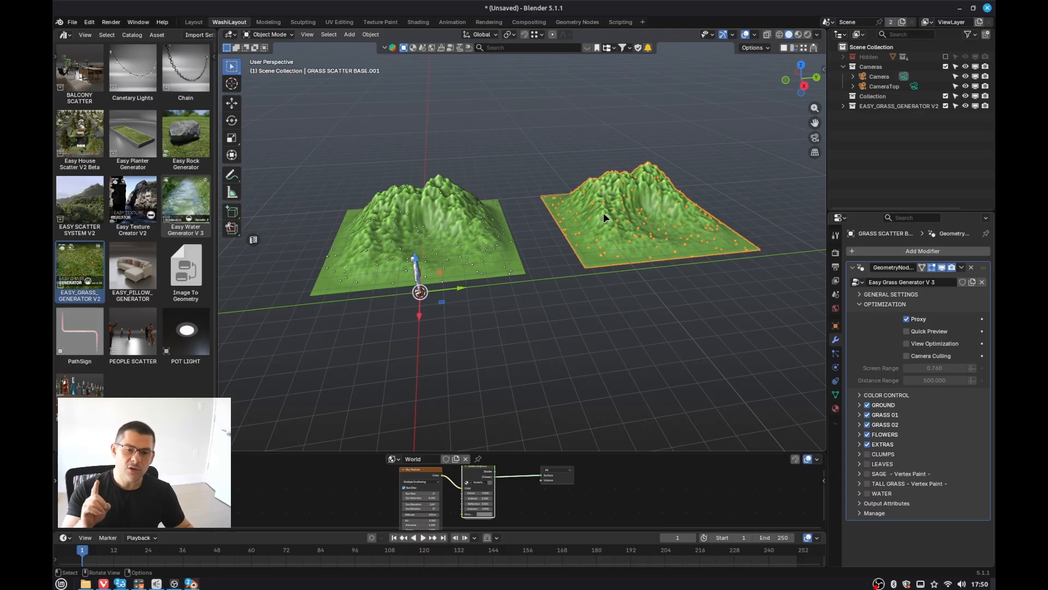
middle_click_drag(633, 265, 623, 268)
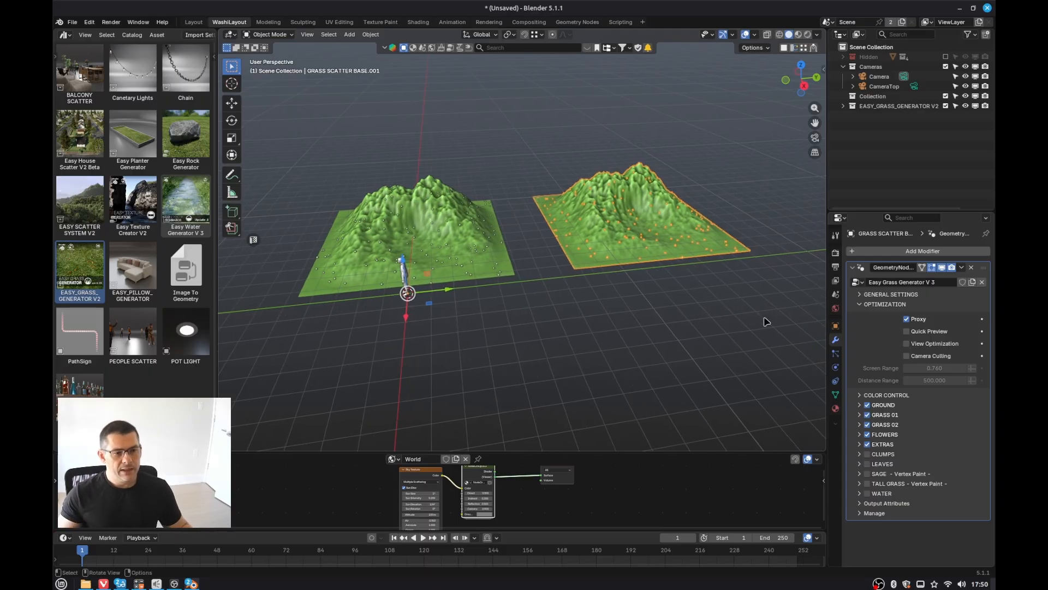
left_click(860, 305)
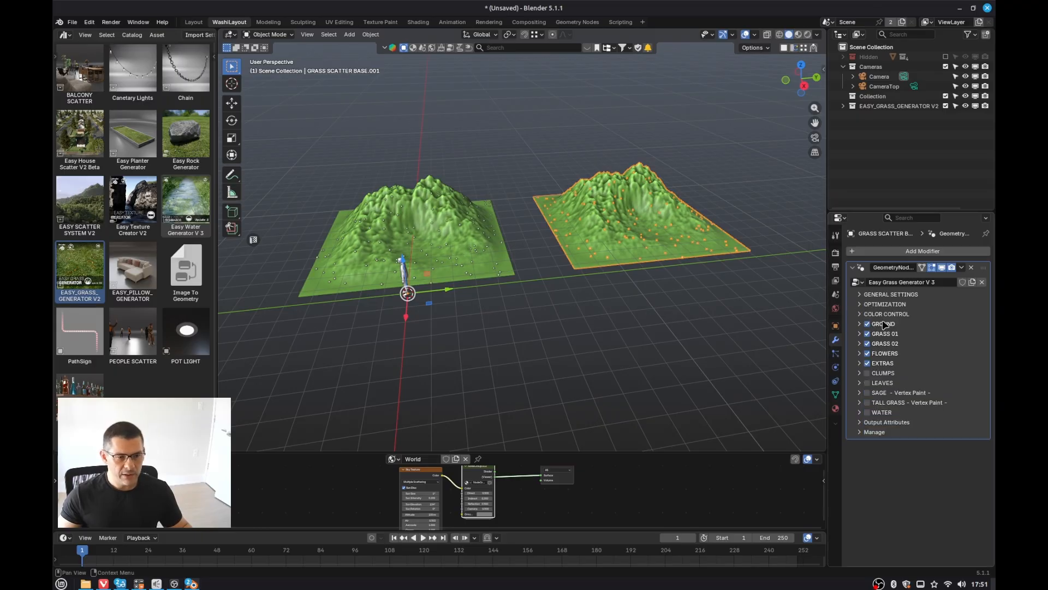
Step: Switch between the two landscapes, expanding General Settings and Optimization, to compare their V2 and V3 grass modifier settings
left_click(476, 274)
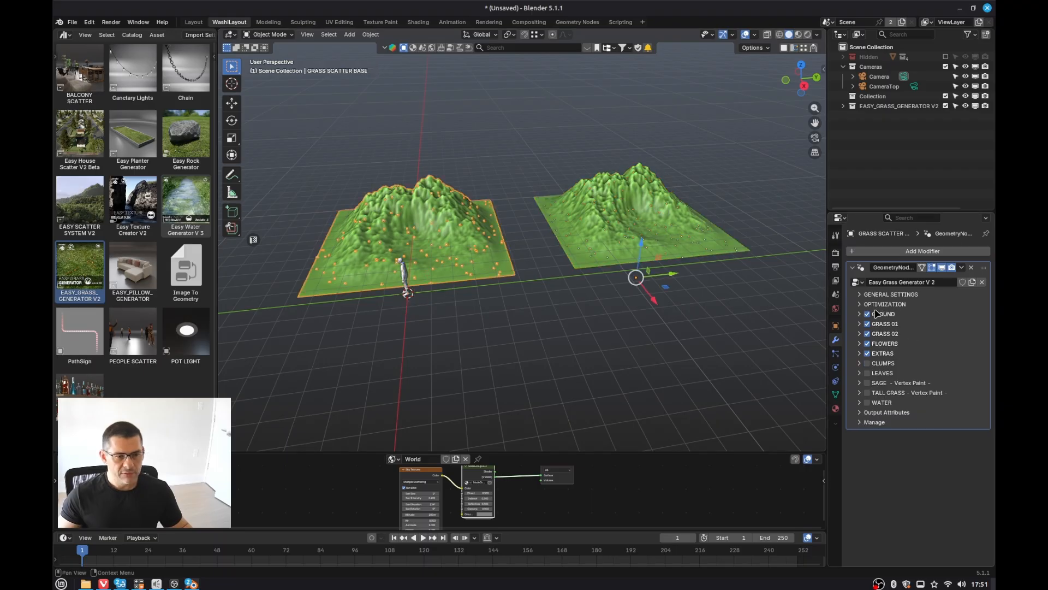
left_click(664, 239)
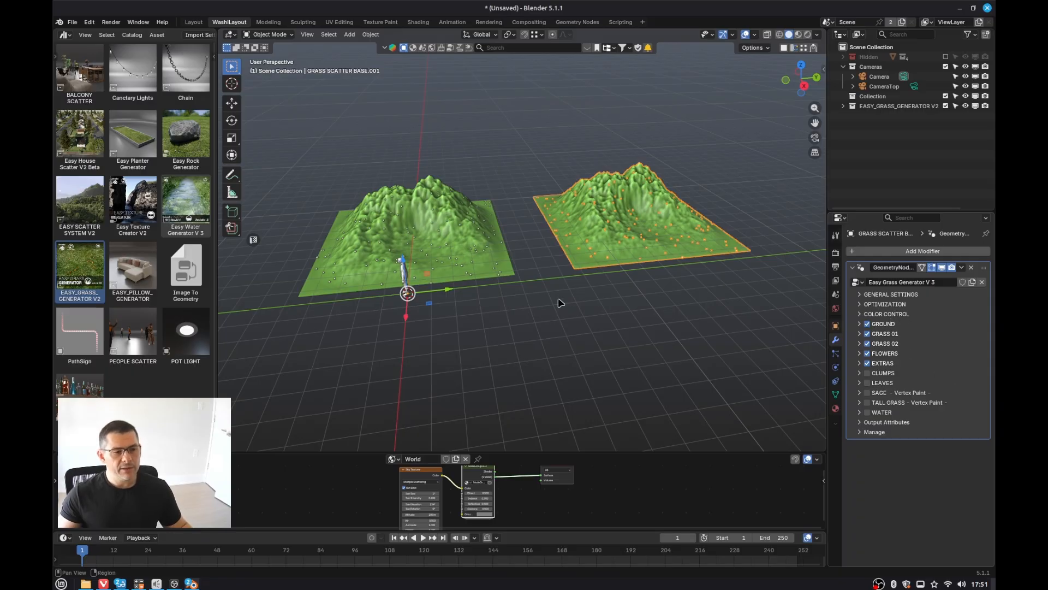
middle_click_drag(561, 300, 452, 280)
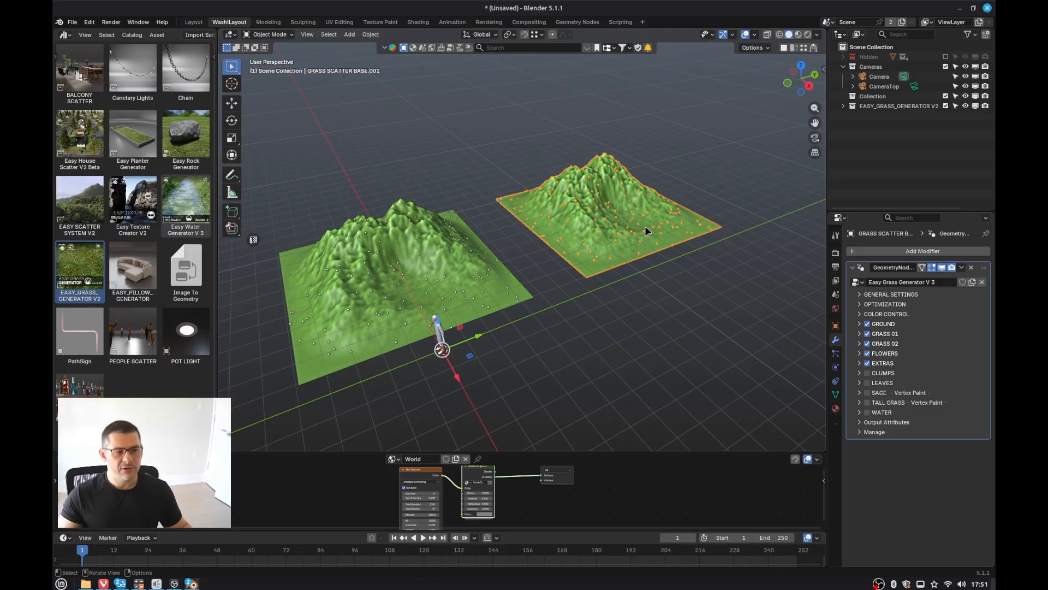
scroll(644, 225, "up", 3)
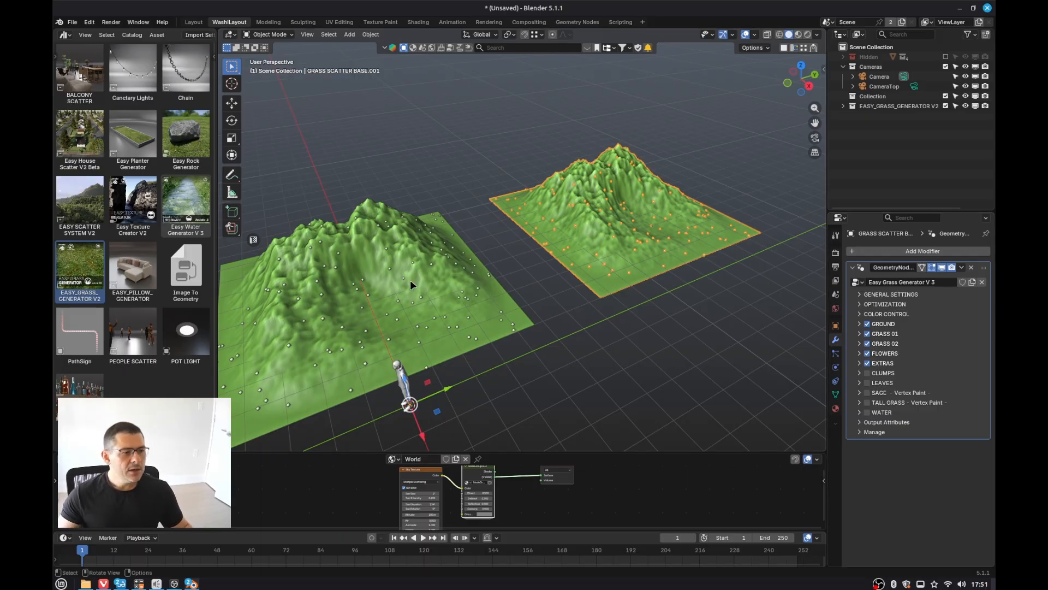
left_click(863, 294)
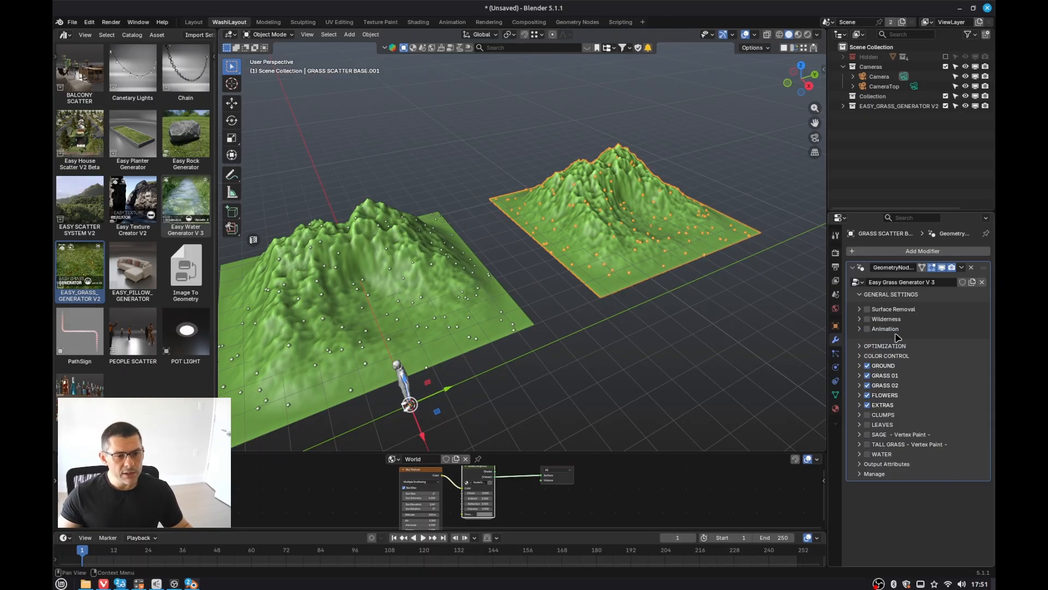
left_click(437, 297)
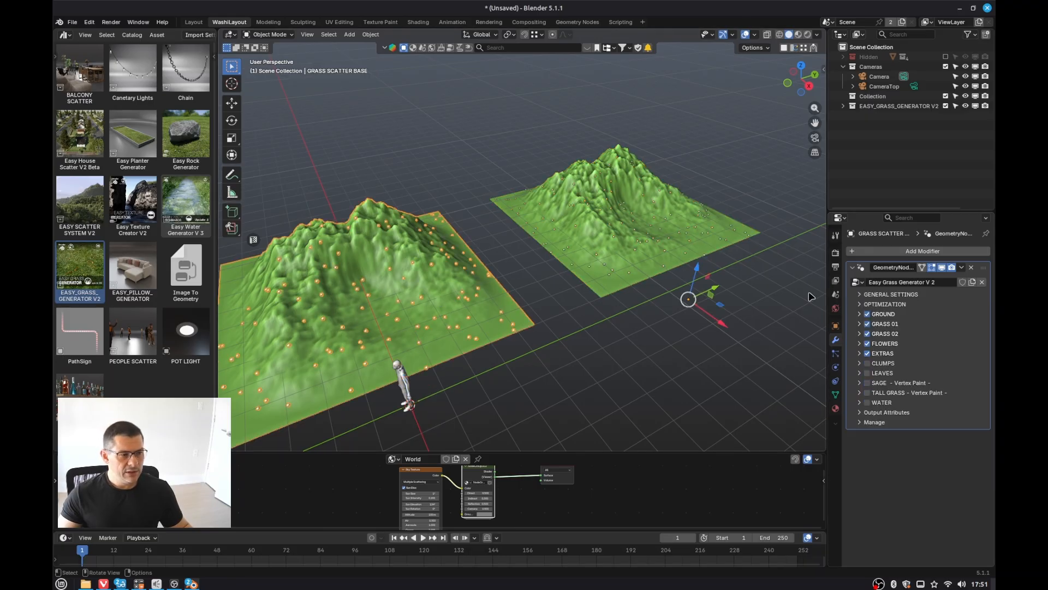
left_click(863, 294)
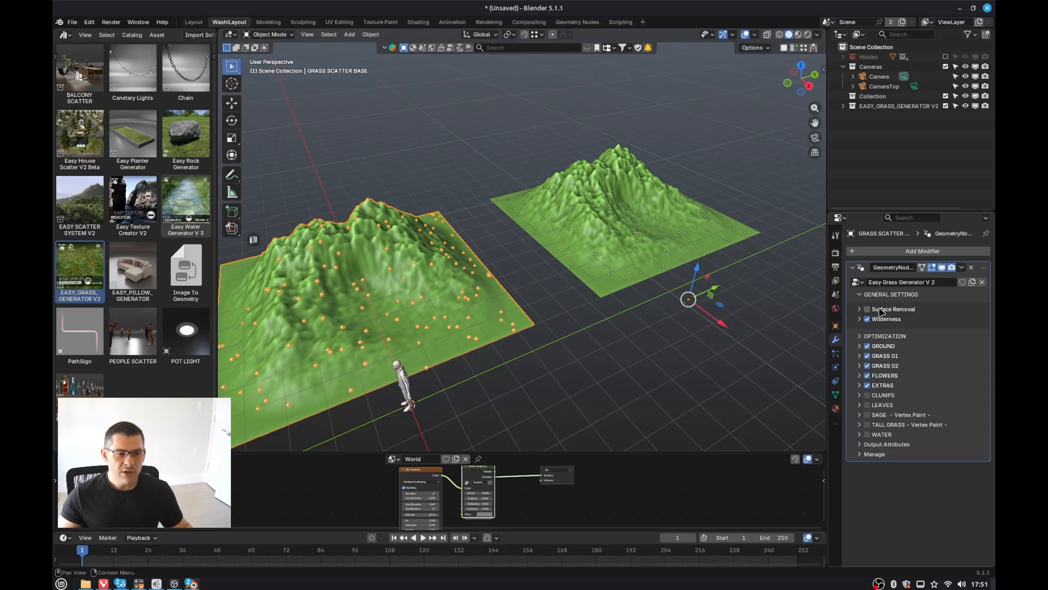
left_click(638, 259)
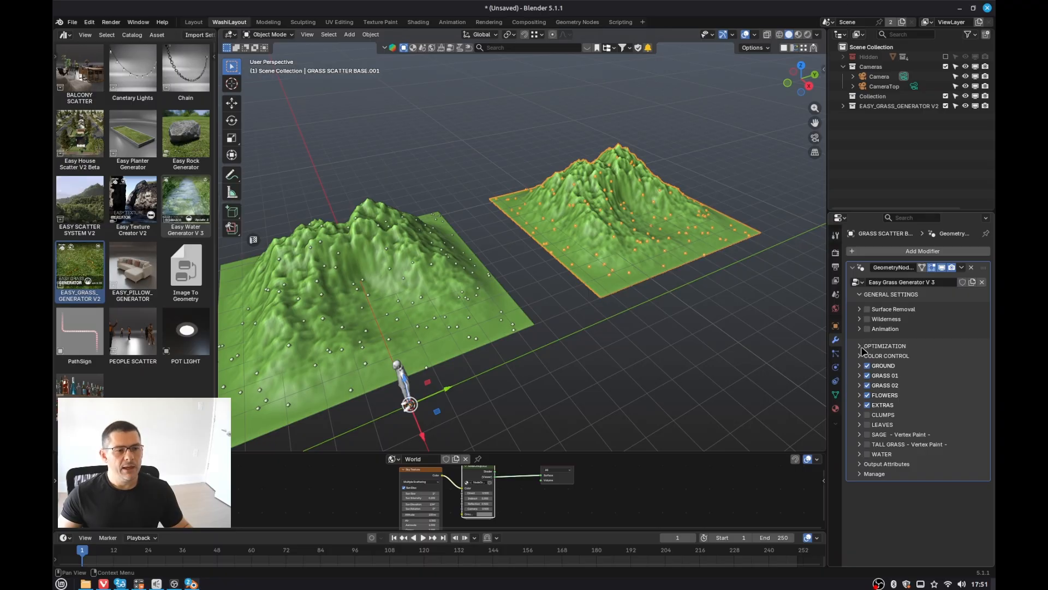
left_click(457, 307)
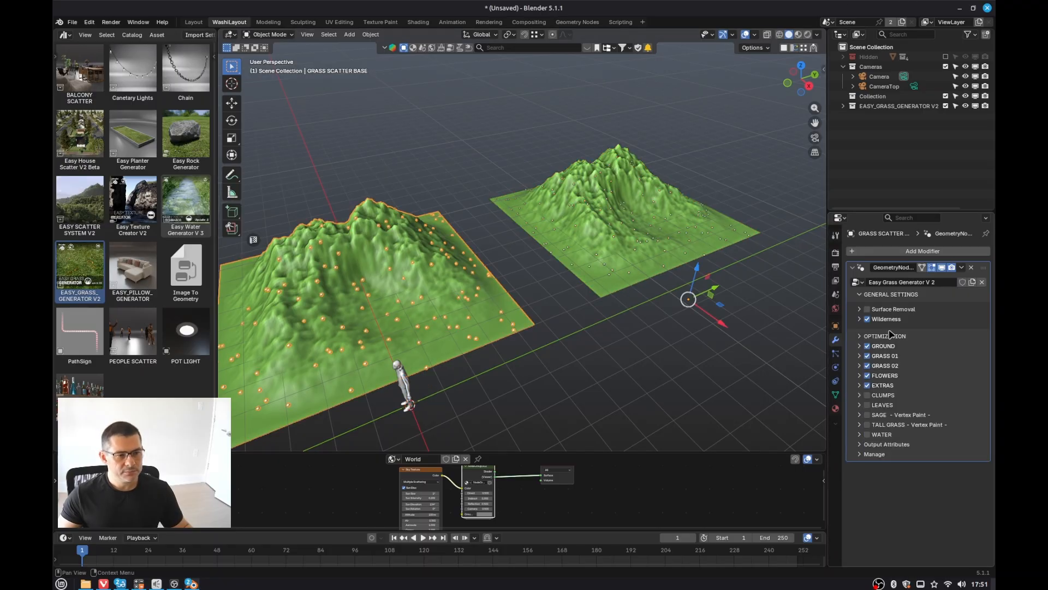
left_click(864, 338)
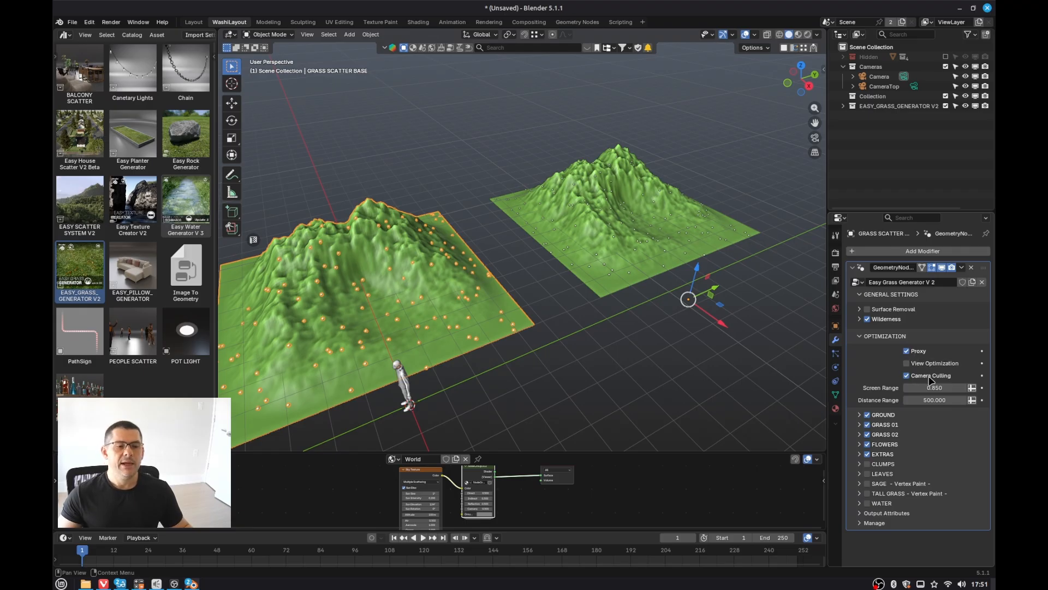
left_click(651, 259)
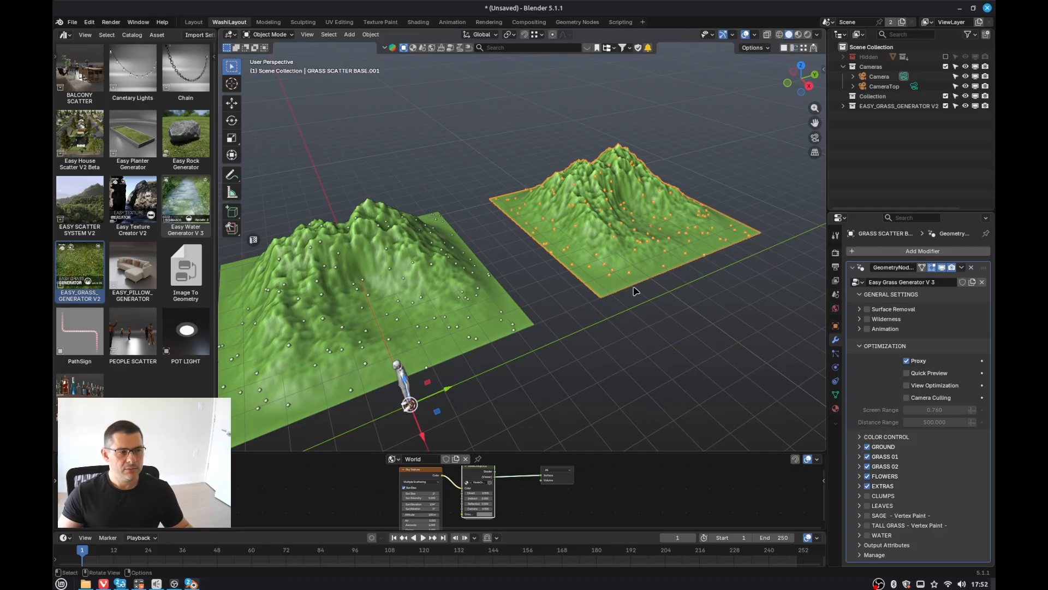
Step: In Edit Mode, select all of the V3 landscape's mesh and scale it about 2.37 along the Y axis
scroll(628, 292, "down", 5)
middle_click_drag(653, 277, 524, 262, "shift")
scroll(522, 258, "up", 1)
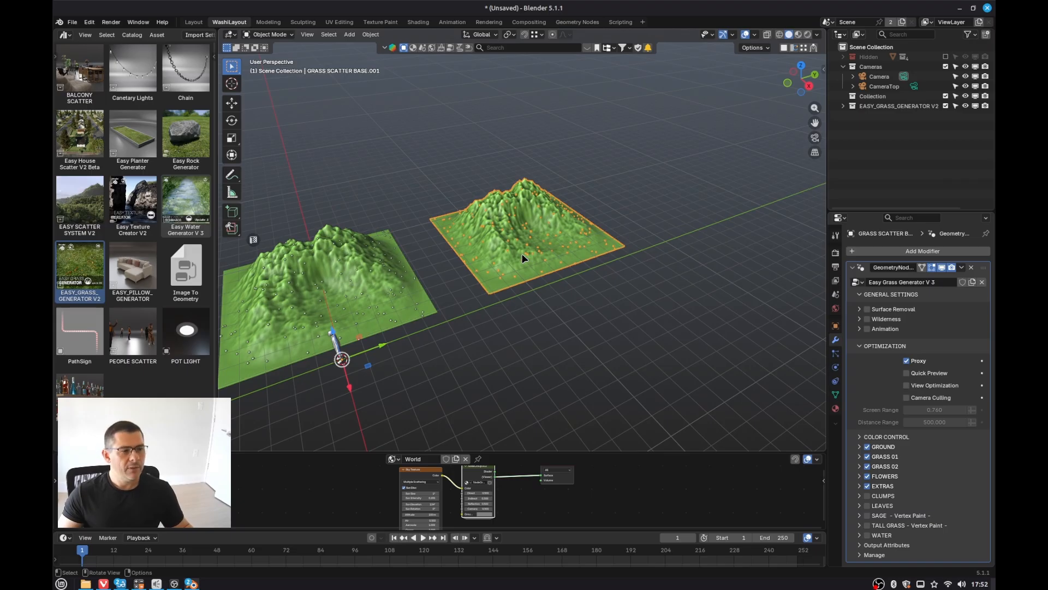
middle_click_drag(379, 292, 331, 297)
scroll(480, 298, "up", 2)
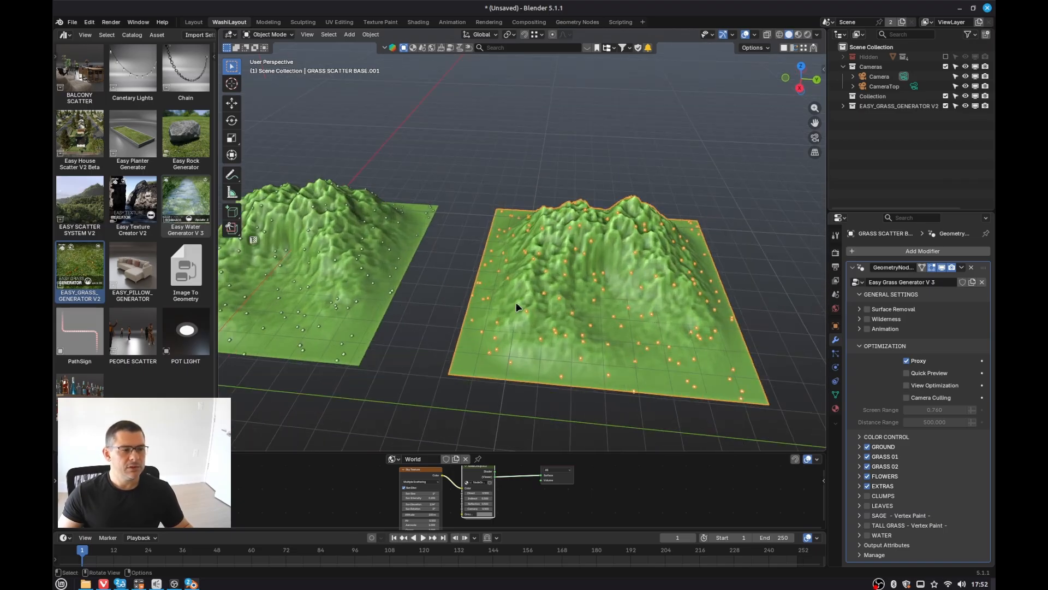
middle_click_drag(516, 302, 619, 254, "shift")
scroll(619, 253, "down", 5)
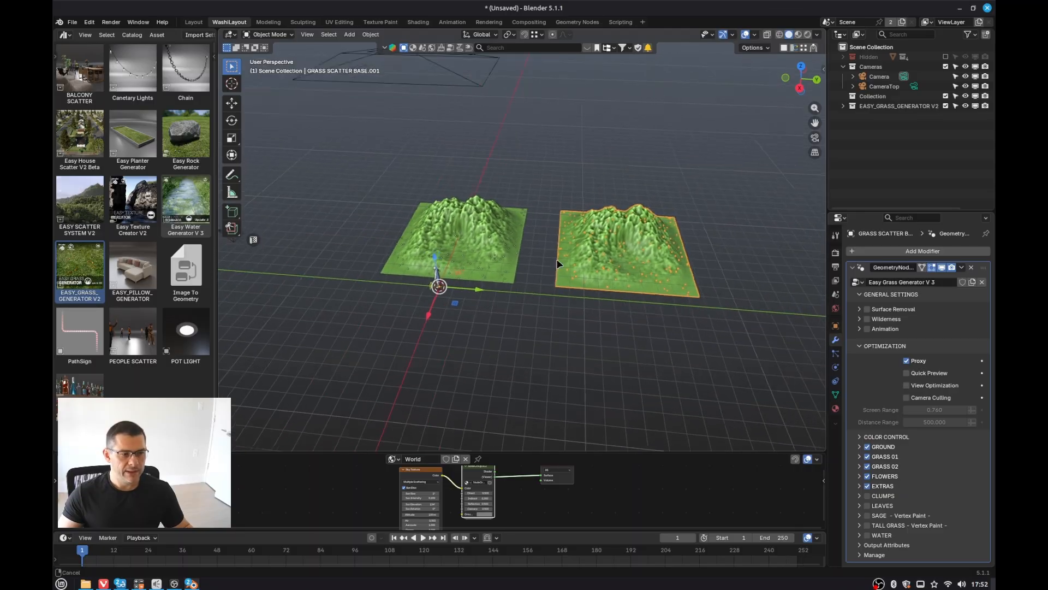
middle_click_drag(570, 253, 588, 254)
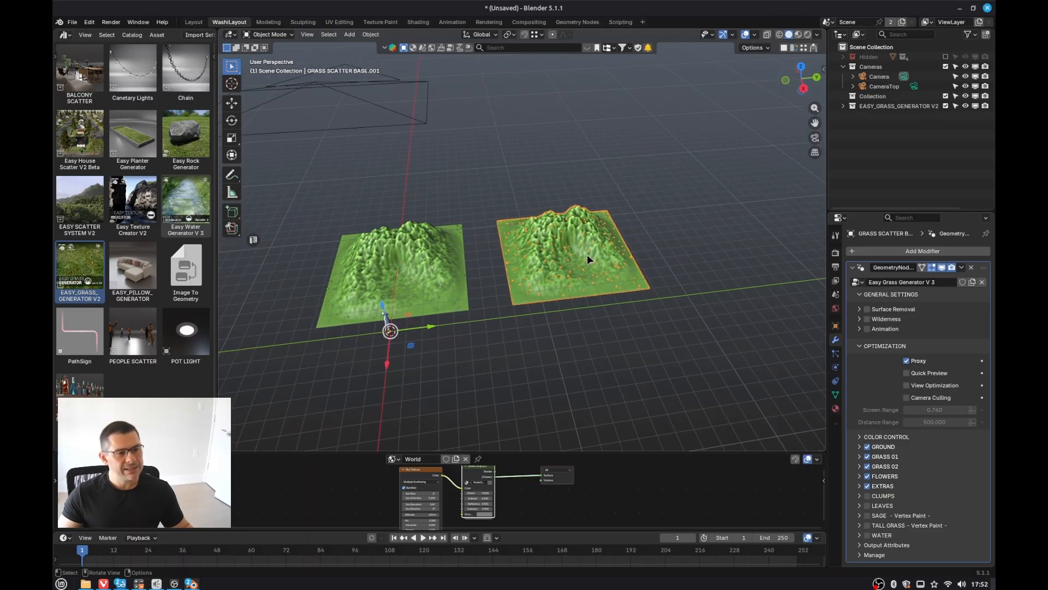
key("Tab")
key("a")
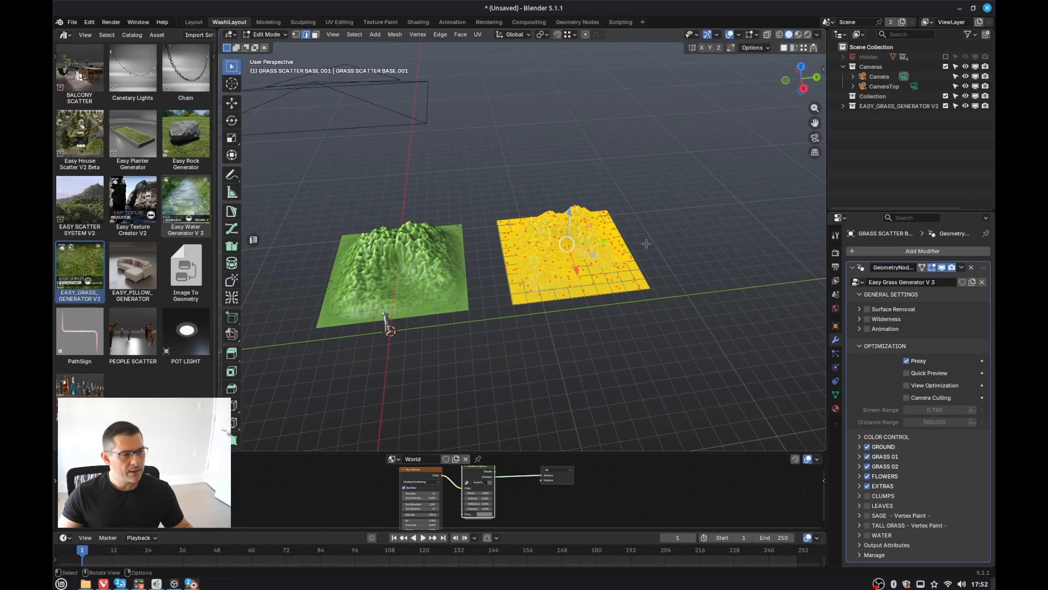
key("s")
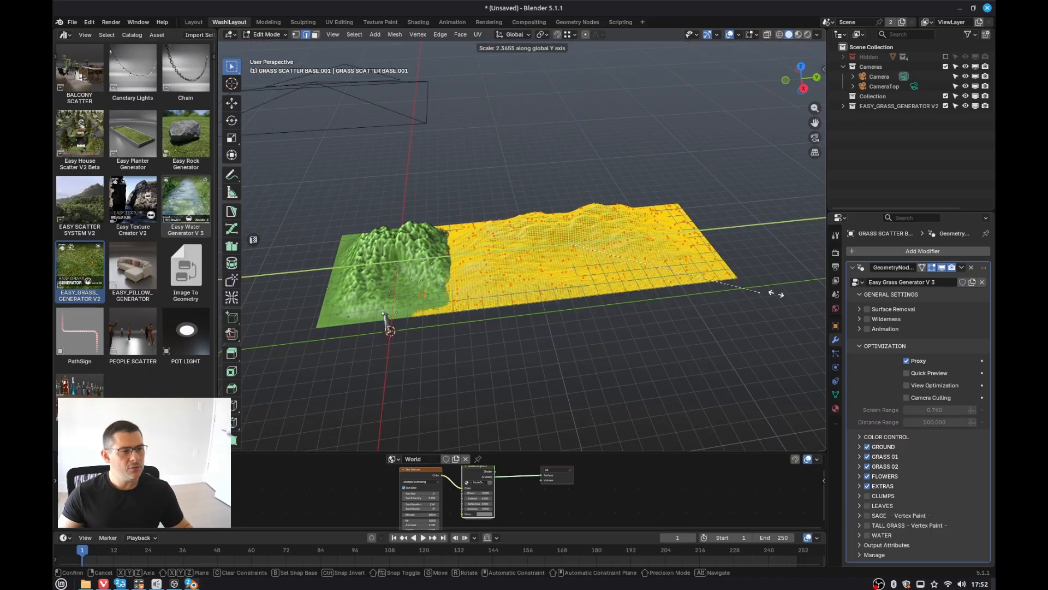
left_click(562, 307)
Step: Scale the selected mesh about 5.63 along the X axis and return to Object Mode
middle_click_drag(569, 303, 615, 297)
key("s")
key("x")
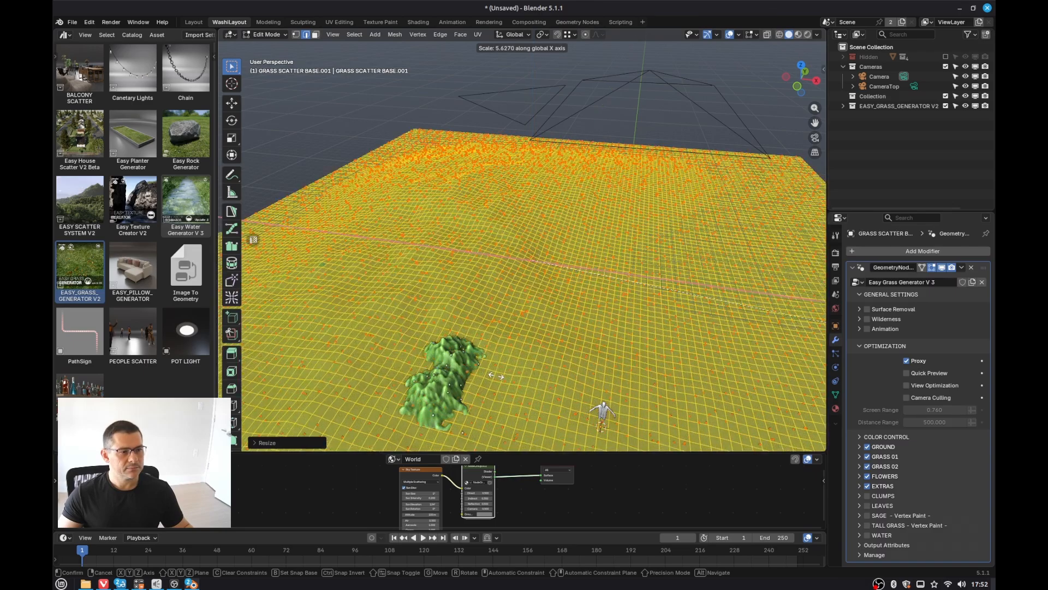
left_click(690, 350)
middle_click_drag(659, 342, 558, 332)
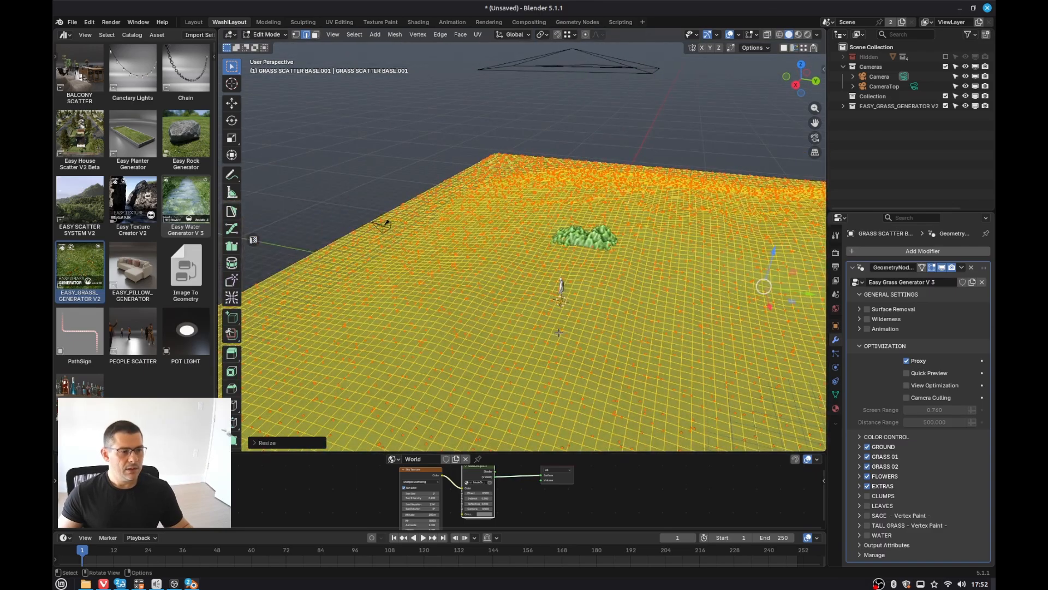
key("Tab")
middle_click_drag(659, 299, 721, 275)
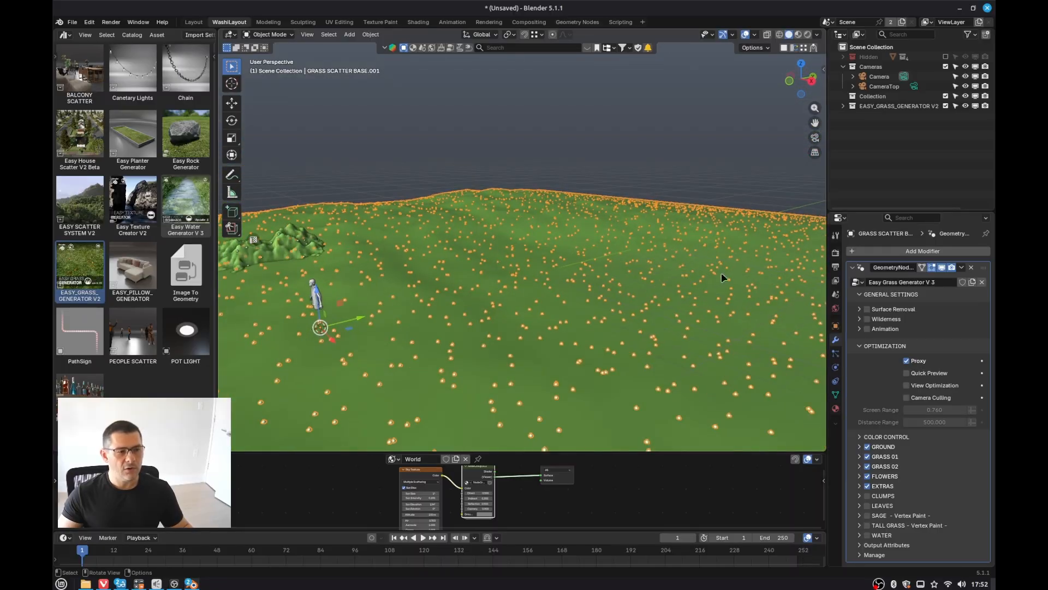
Step: Enable View Optimization on the V3 landscape's grass modifier
left_click(908, 386)
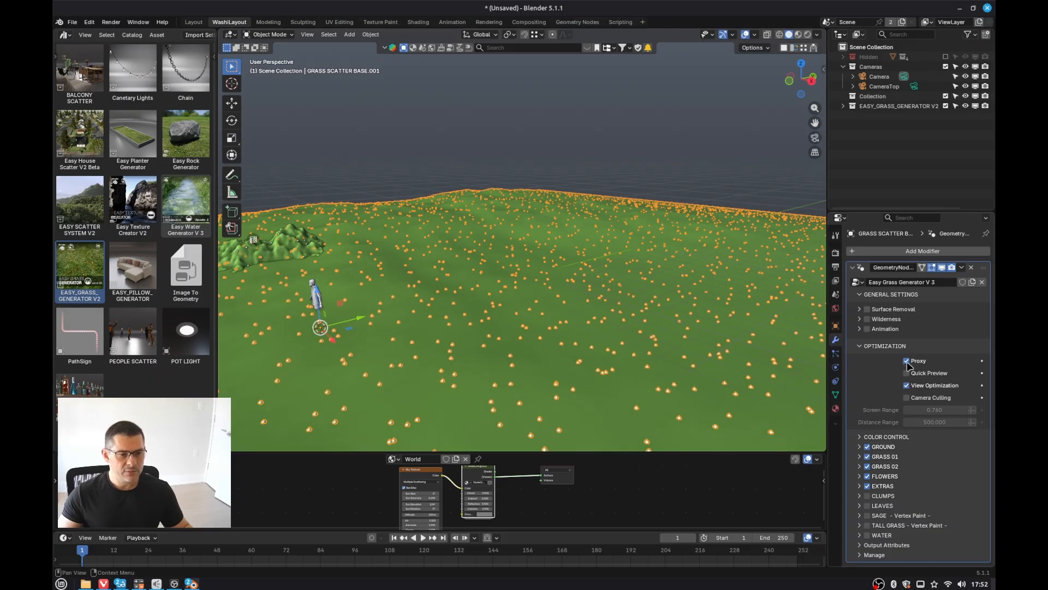
middle_click_drag(568, 376, 553, 384)
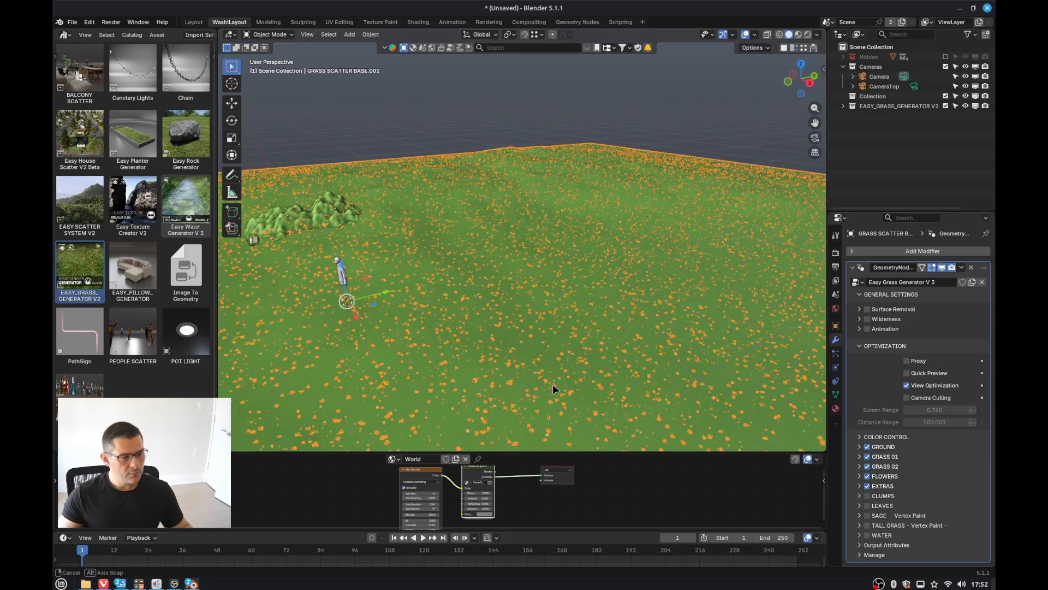
scroll(519, 339, "up", 2)
Step: Switch the viewport to Rendered shading and toggle off the viewport overlays
key("z")
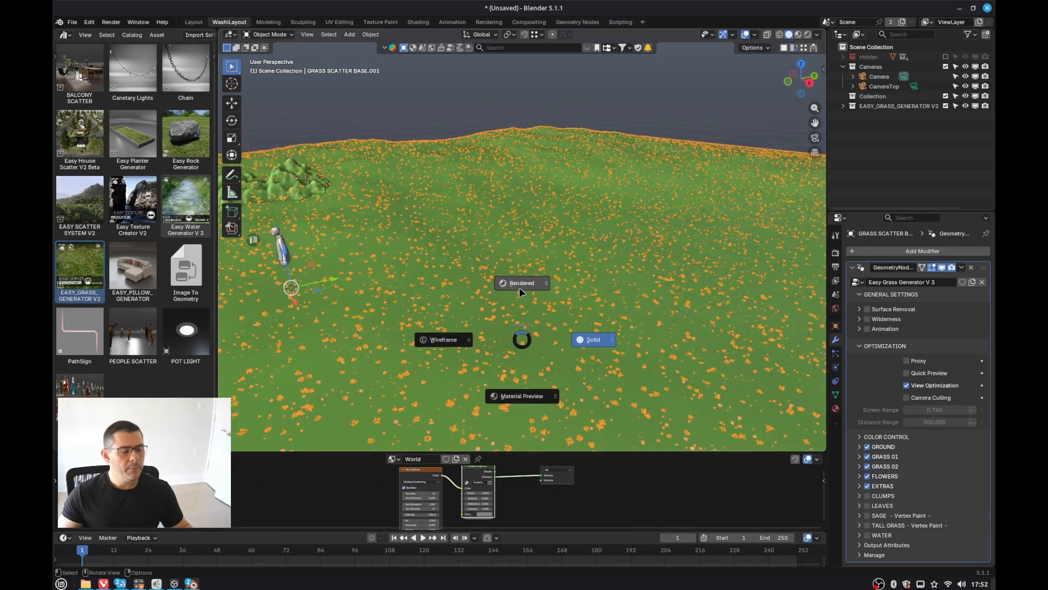
left_click(517, 288)
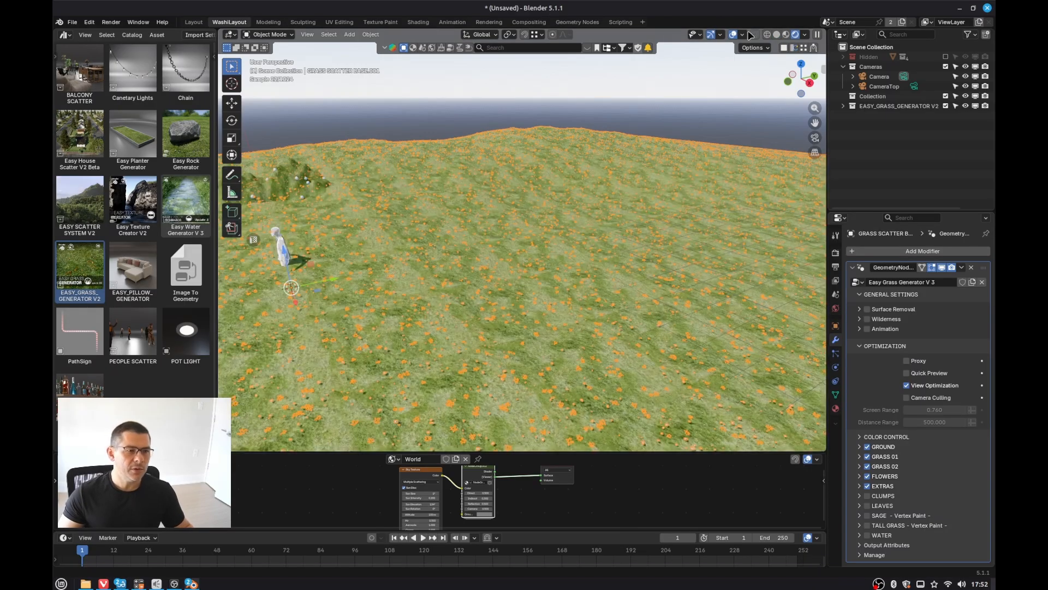
left_click(734, 36)
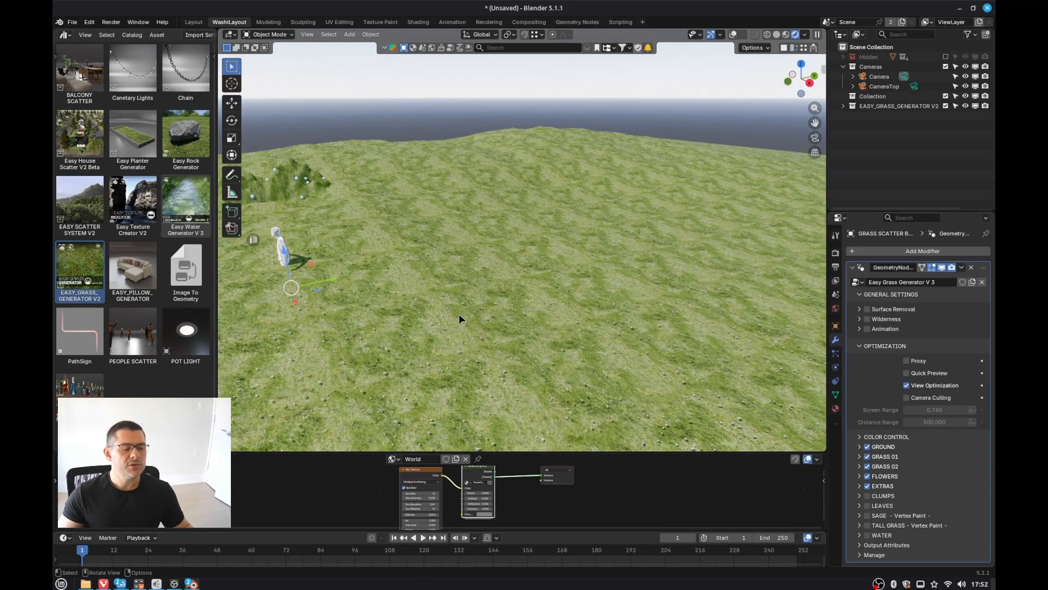
Step: Orbit and zoom around the rendered grass landscape to inspect the grass
middle_click_drag(508, 332, 625, 340)
scroll(588, 302, "down", 6)
scroll(574, 301, "up", 2)
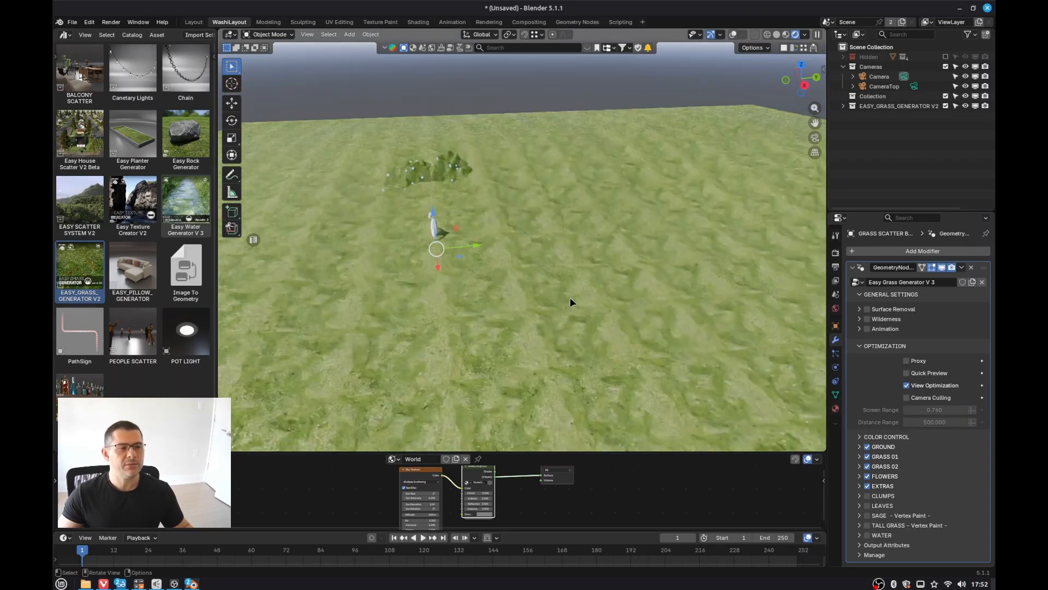
scroll(579, 291, "up", 2)
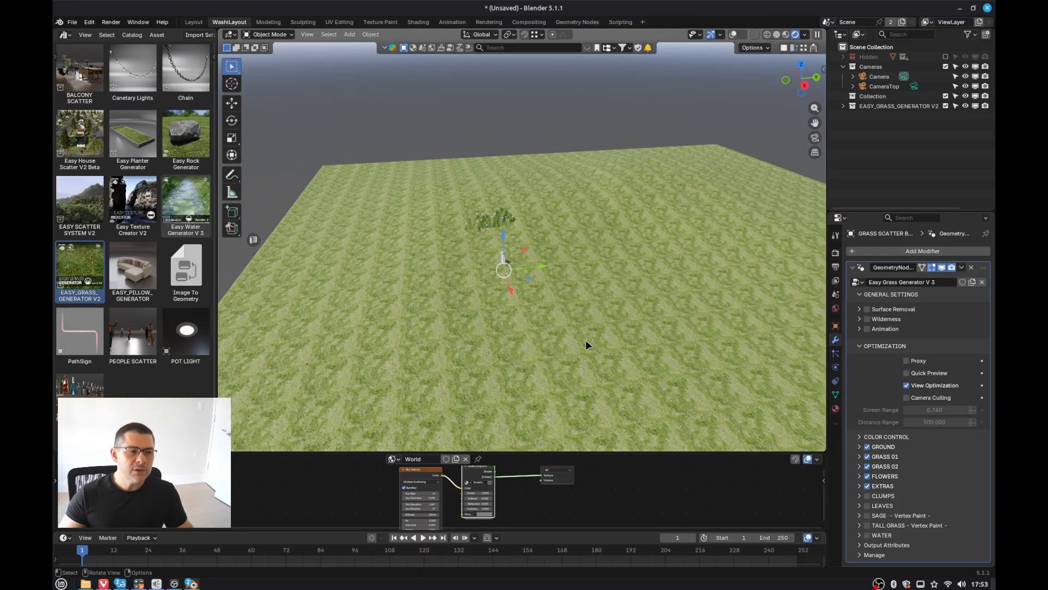
middle_click_drag(561, 319, 522, 300)
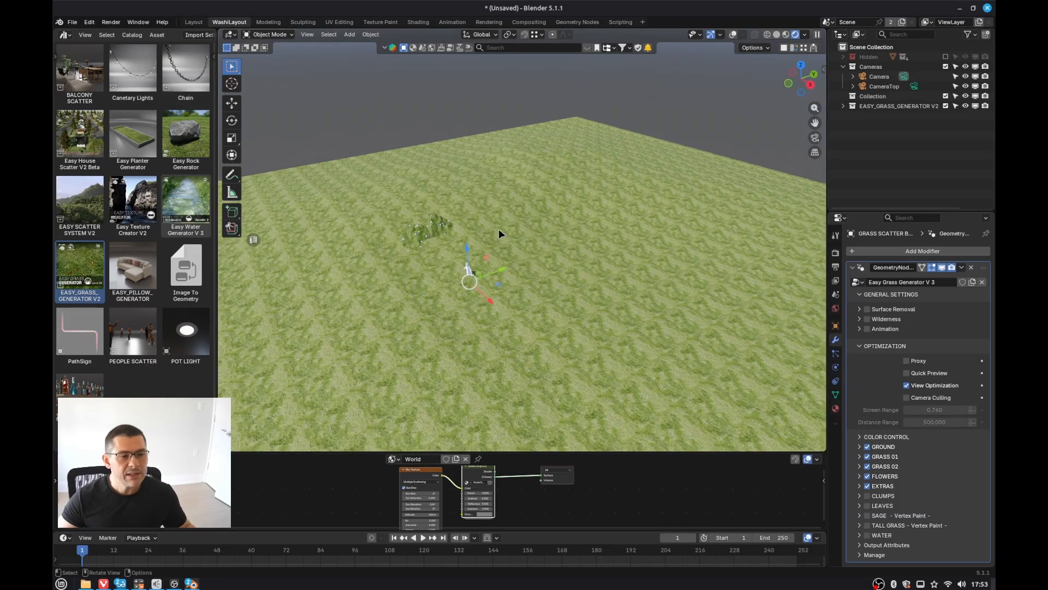
middle_click_drag(529, 316, 519, 307)
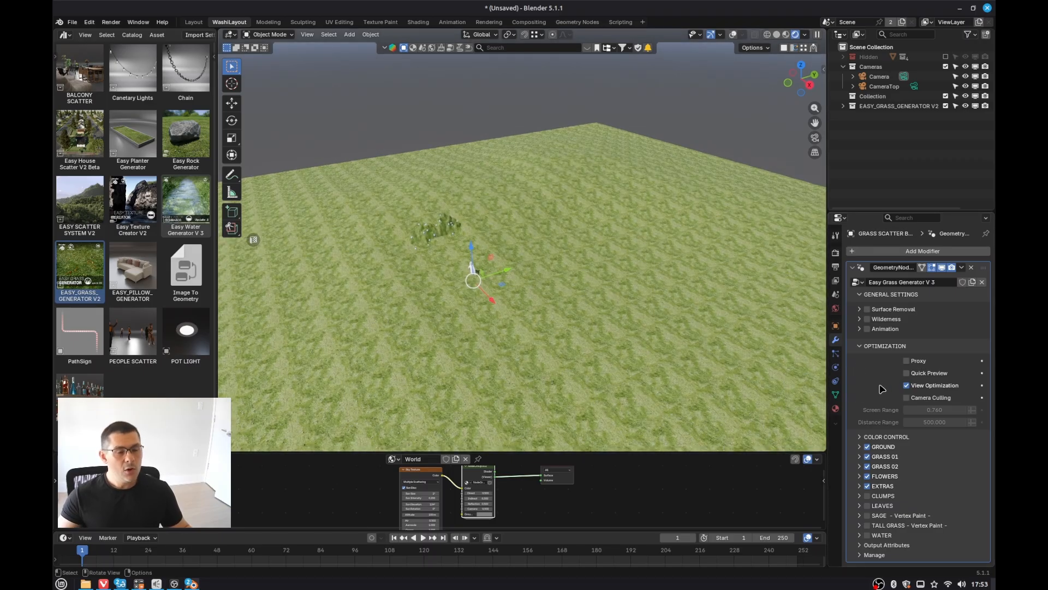
Step: Try Quick Preview on the V3 grass modifier, briefly expanding the Hidden collection, then turn it off
left_click(906, 374)
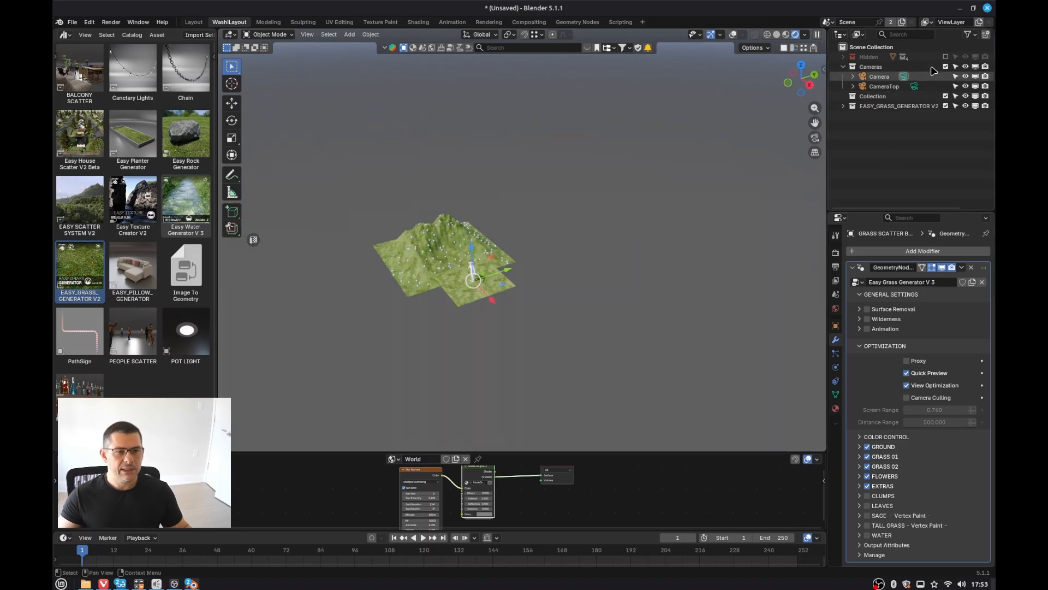
left_click(843, 56)
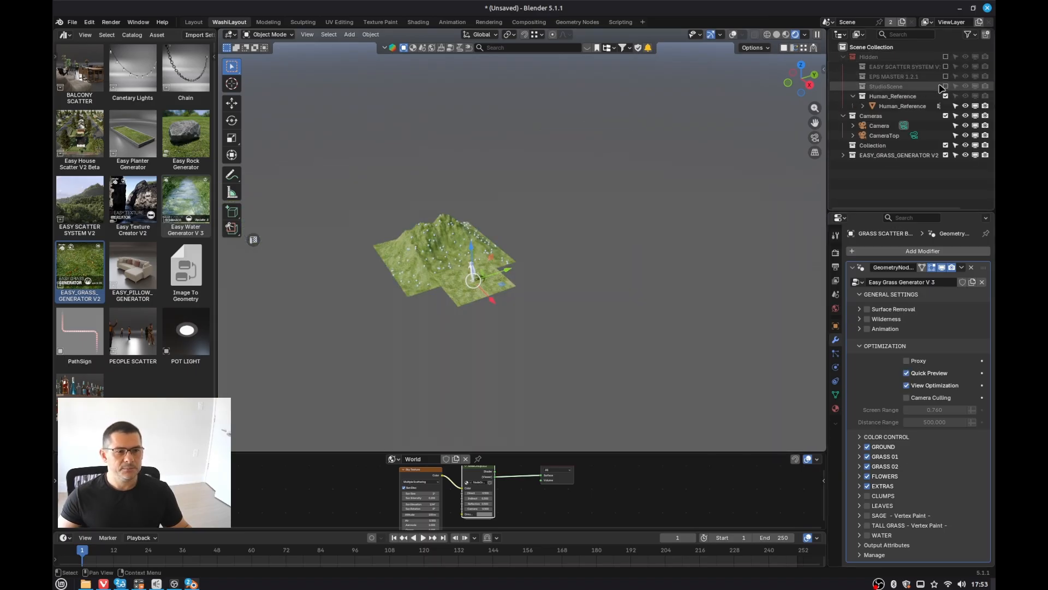
left_click(843, 57)
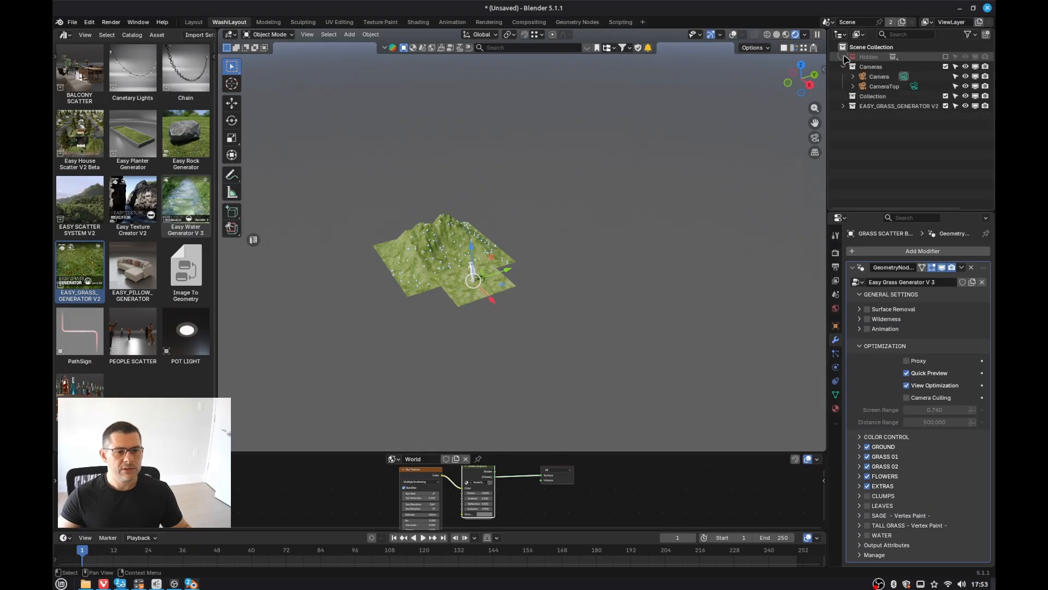
left_click(907, 374)
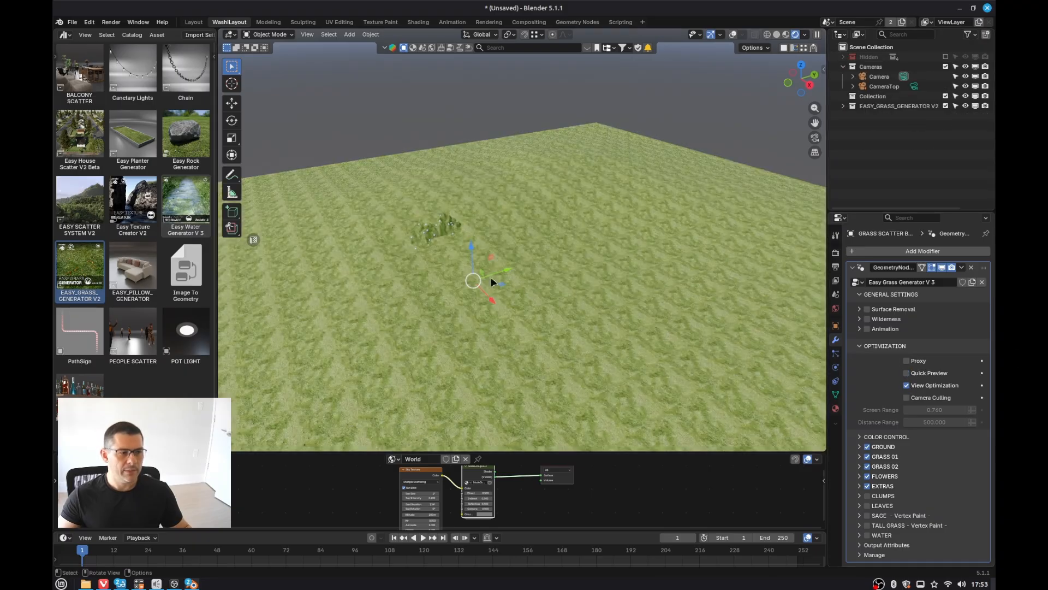
Step: Select the small hill landscape and hide it
scroll(475, 289, "up", 8)
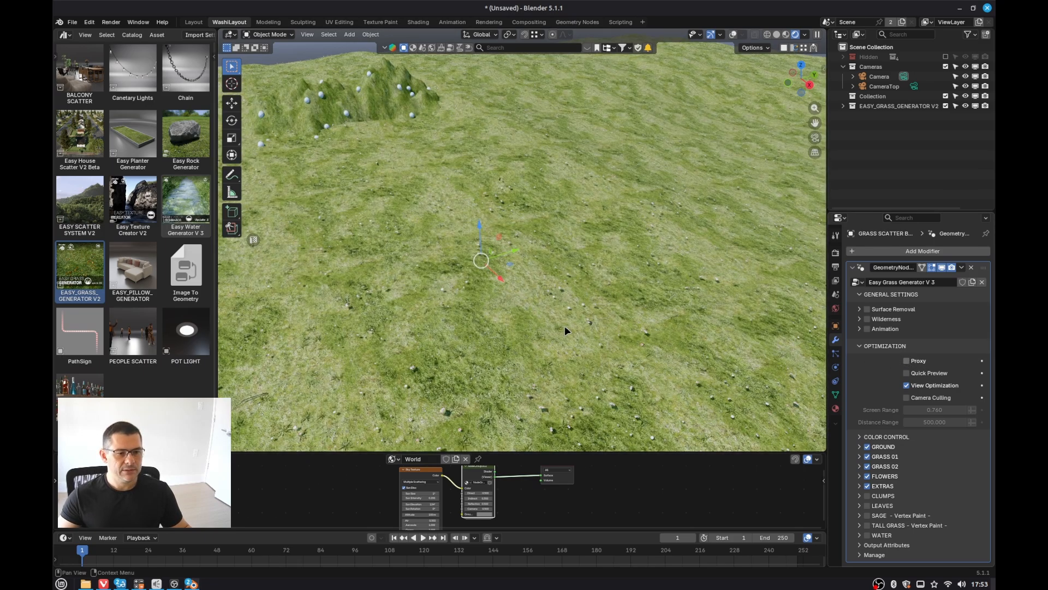
middle_click_drag(565, 327, 484, 292)
left_click(353, 204)
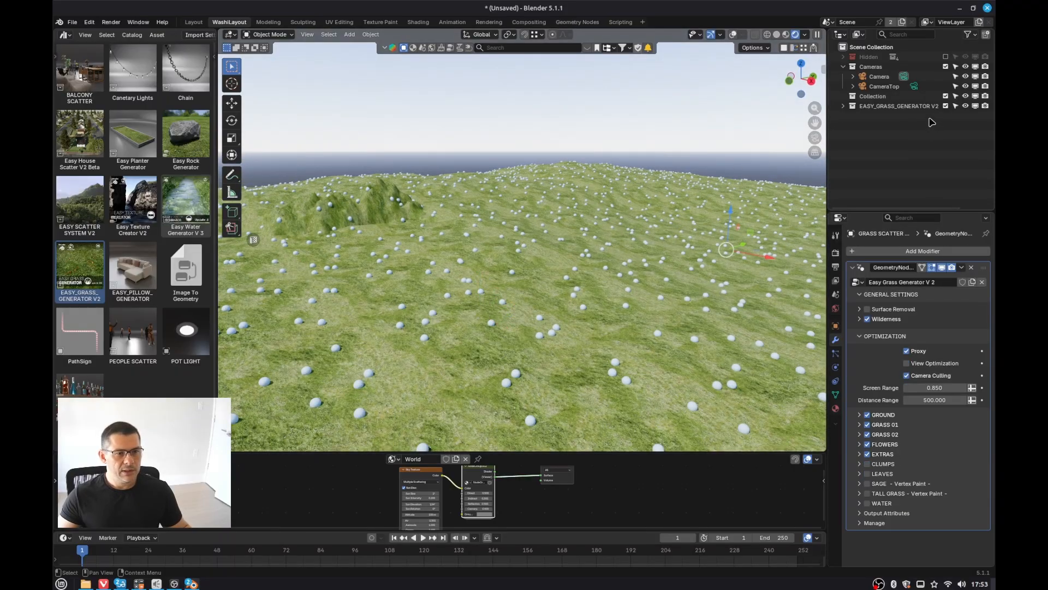
key("h")
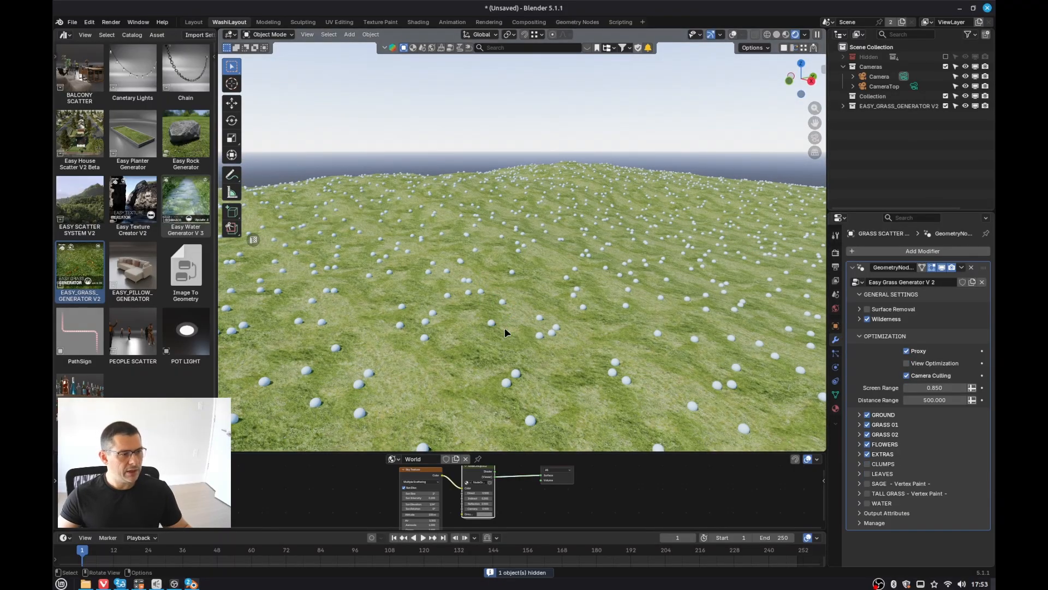
Step: Set the V2 grass modifier's Distance Range to 10
middle_click_drag(504, 328, 532, 252)
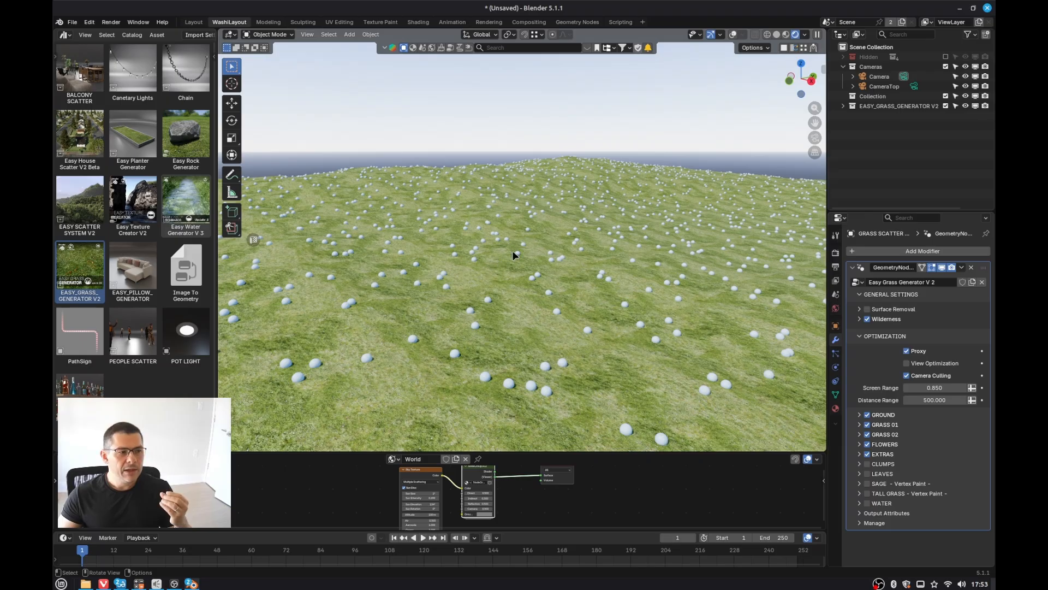
middle_click_drag(514, 255, 568, 252)
scroll(585, 294, "down", 5)
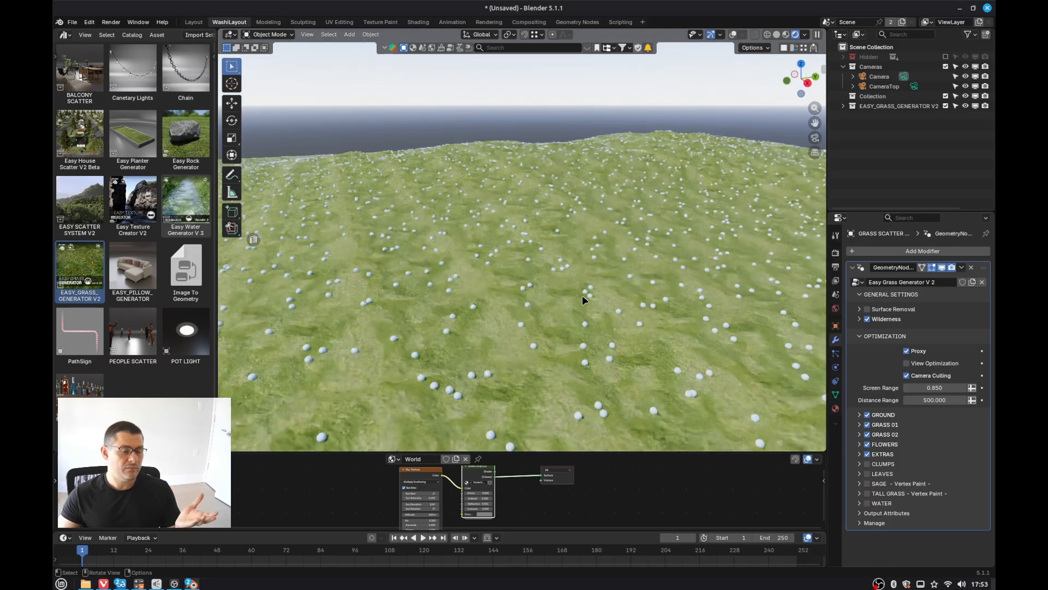
left_click(934, 400)
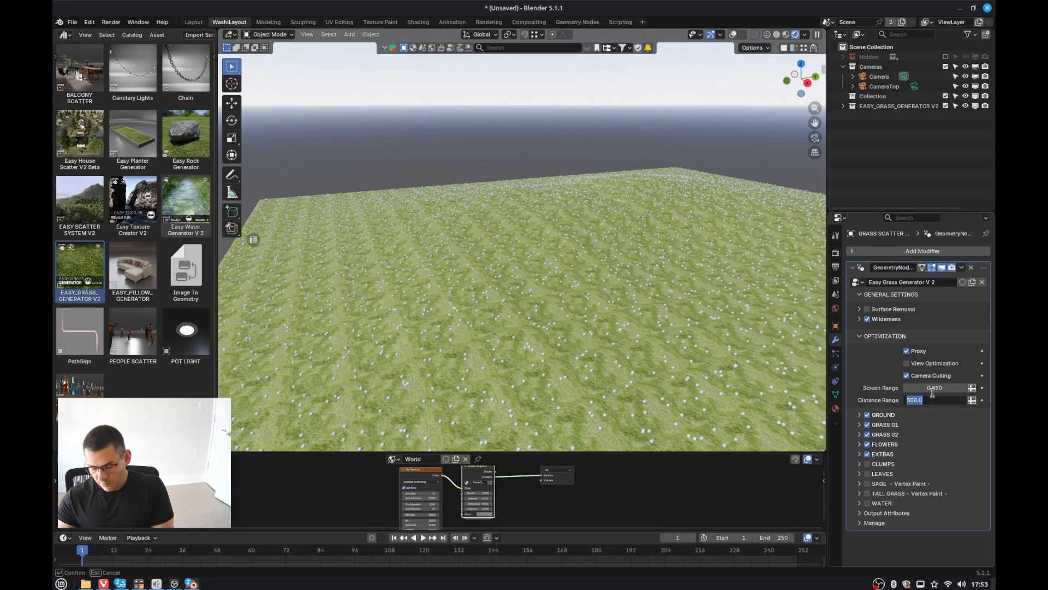
type("100")
key("Return")
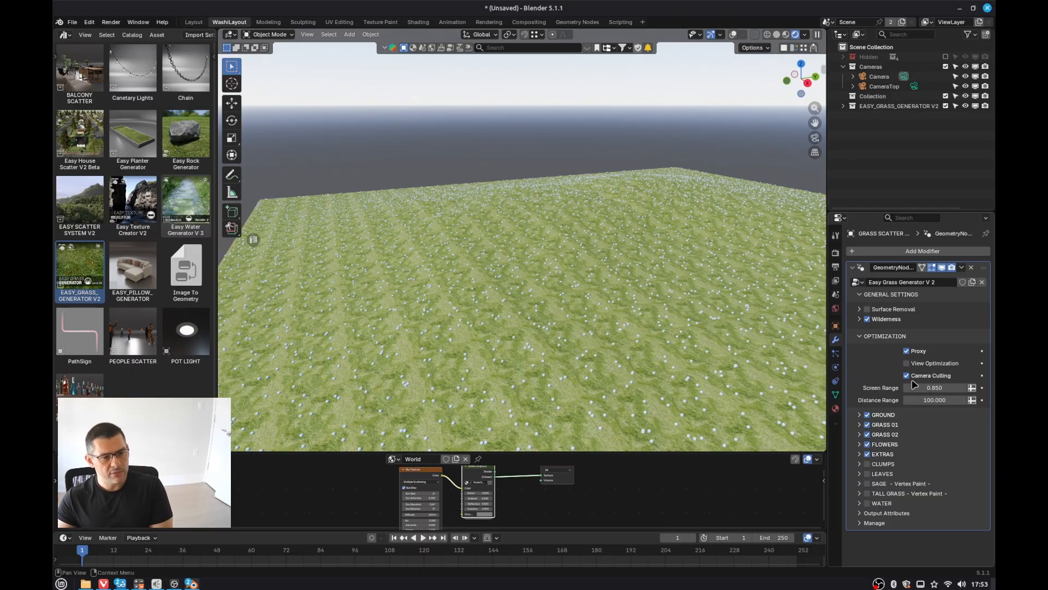
left_click(941, 396)
type("1")
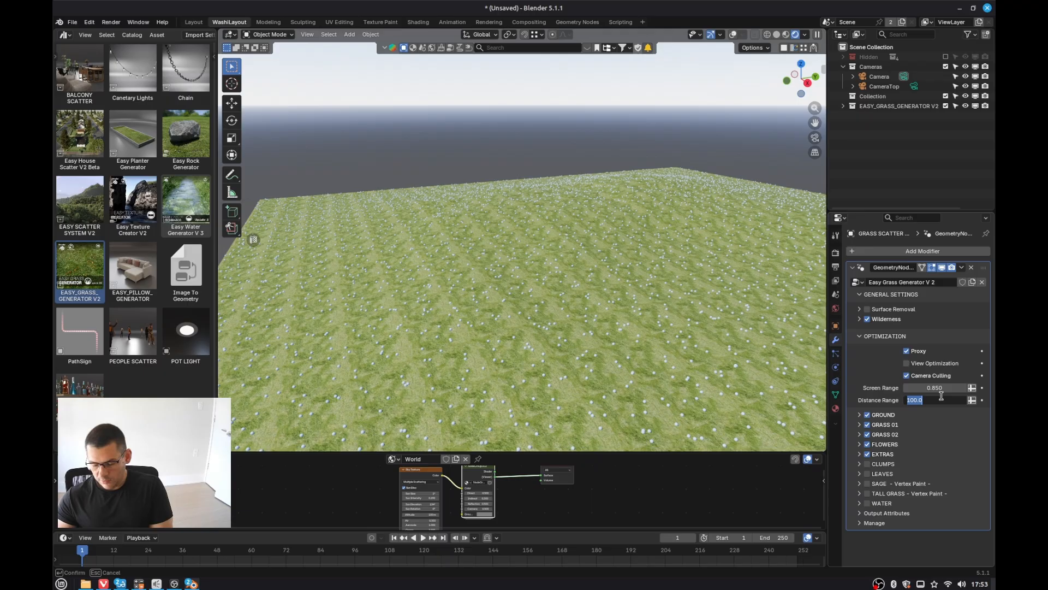
type("0")
key("Return")
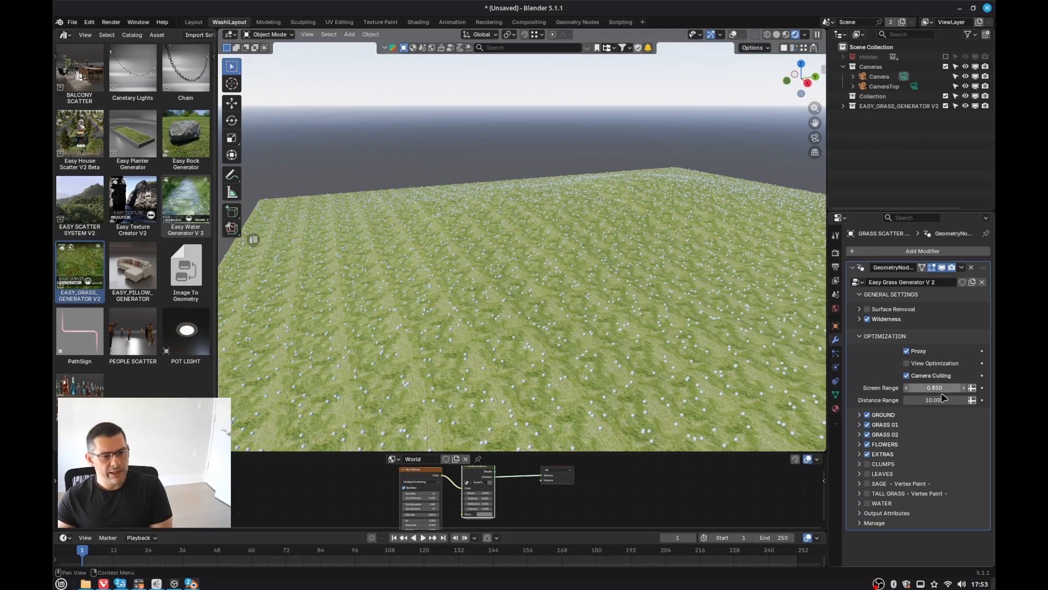
mouse_move(936, 388)
left_mouse_down()
mouse_move(917, 388)
mouse_move(924, 400)
left_mouse_up()
key("Escape")
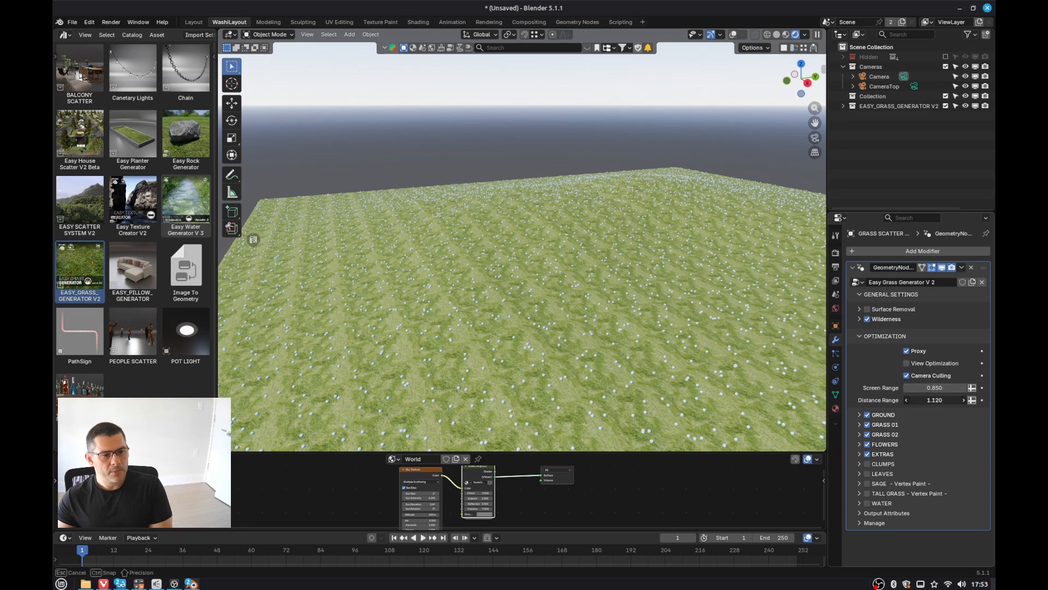
key("Escape")
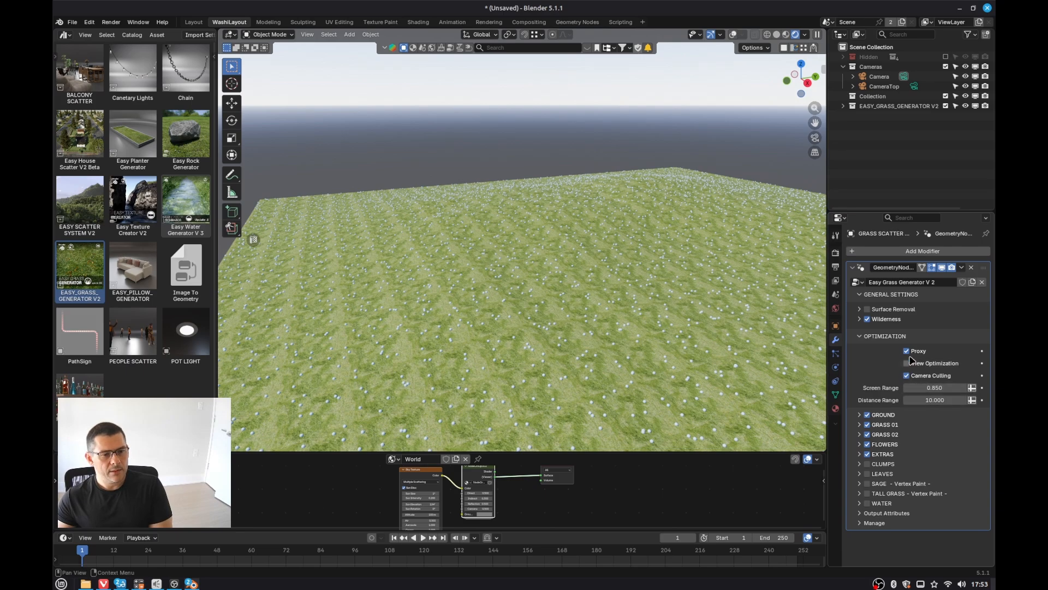
Step: Select the V3 landscape, enable Camera Culling on its grass modifier and set Distance Range to 20
scroll(486, 312, "down", 3)
left_click(490, 309)
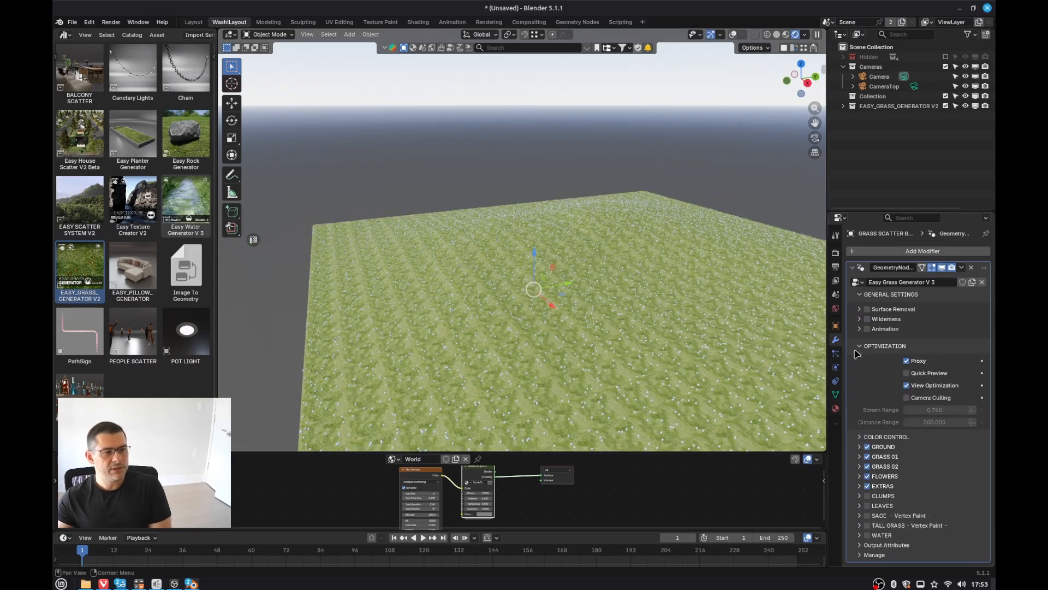
left_click(907, 397)
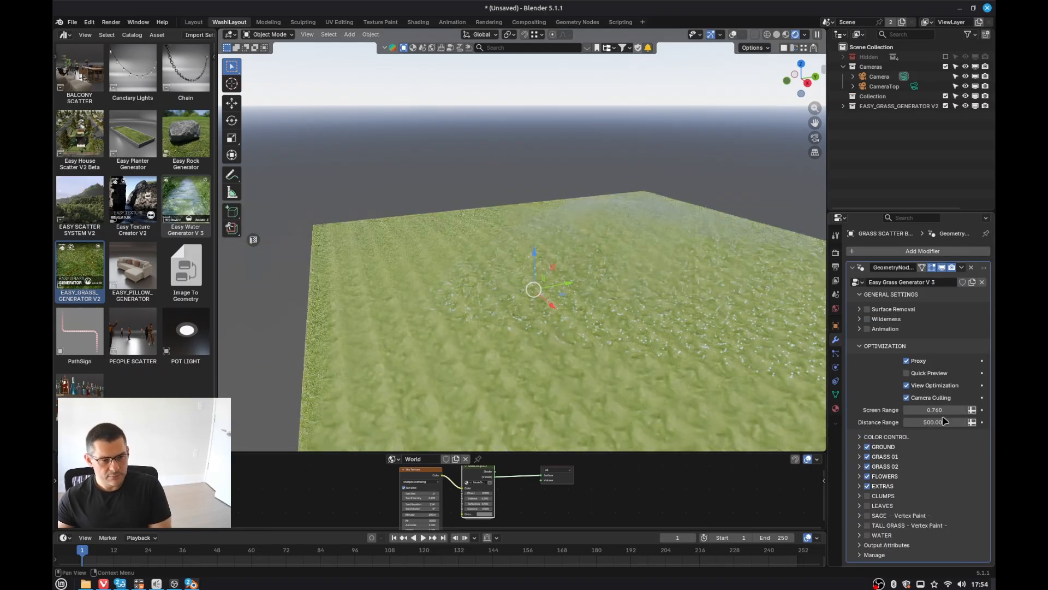
left_click(944, 420)
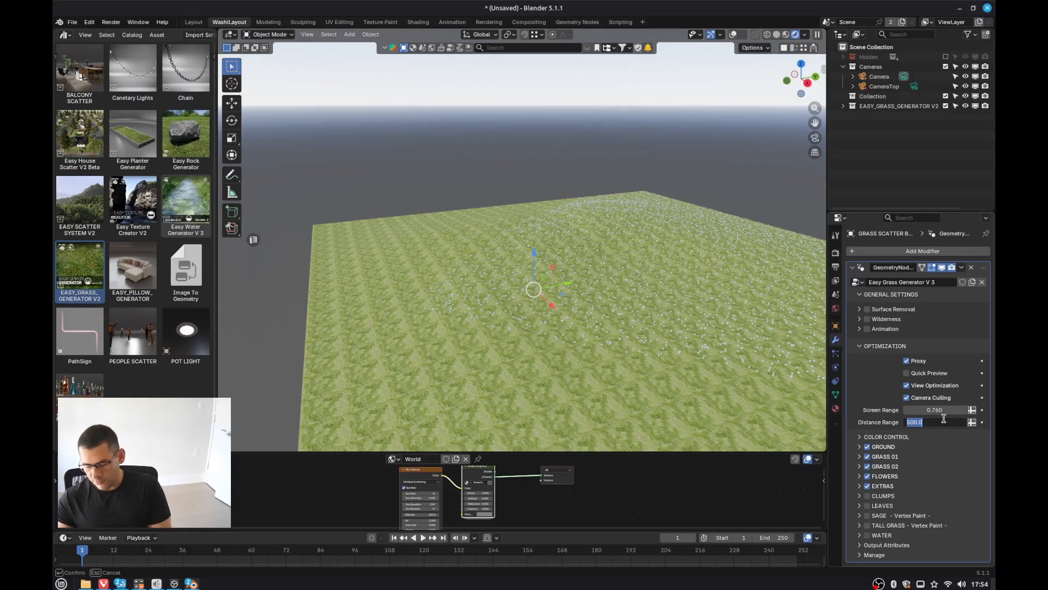
key("Return")
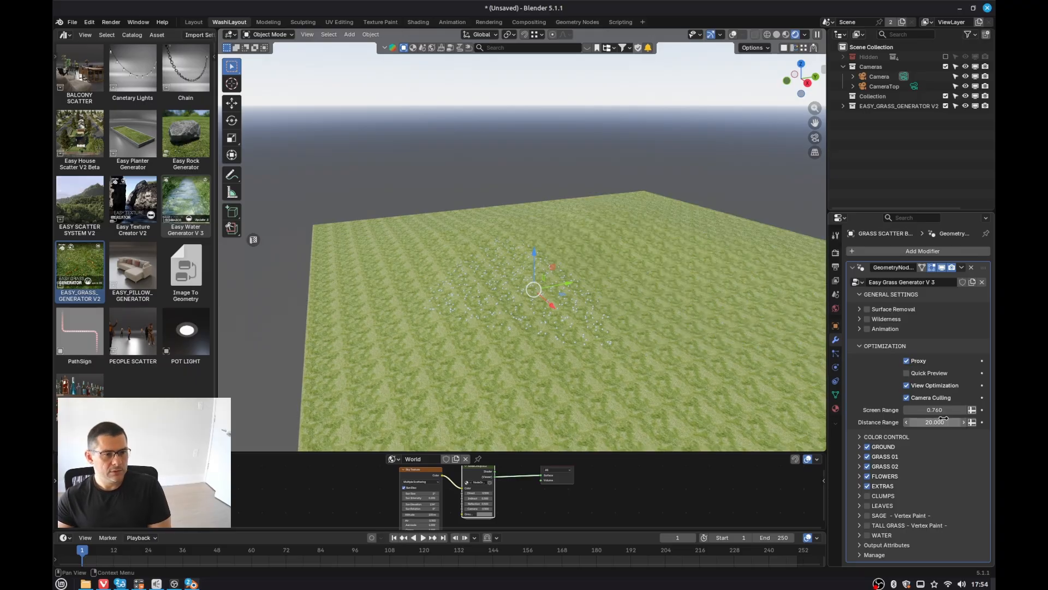
Step: Disable Proxy on the V3 grass modifier
scroll(484, 331, "up", 4)
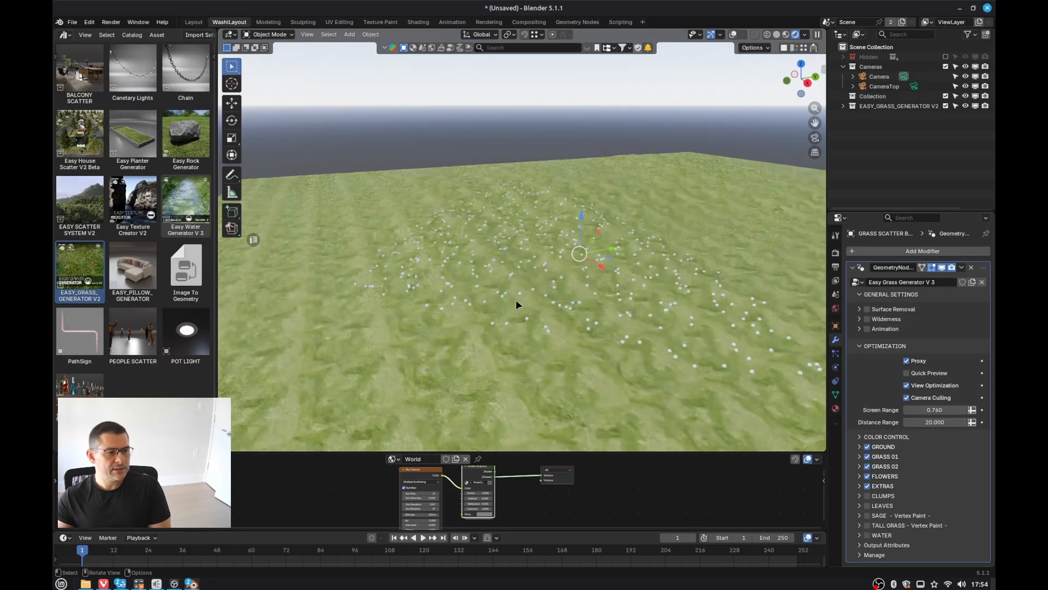
middle_click_drag(515, 302, 563, 309)
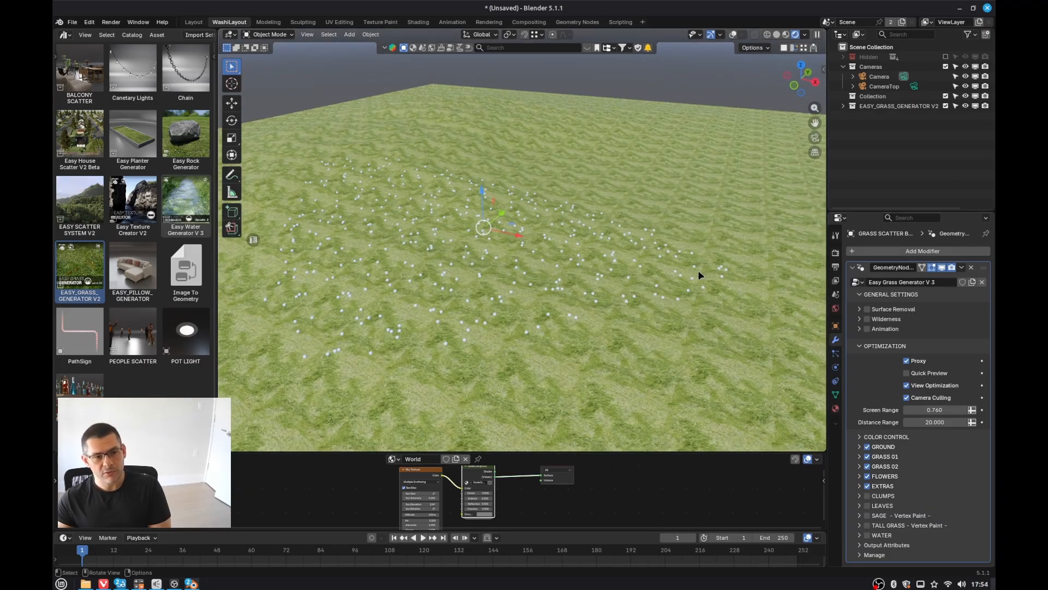
left_click(908, 363)
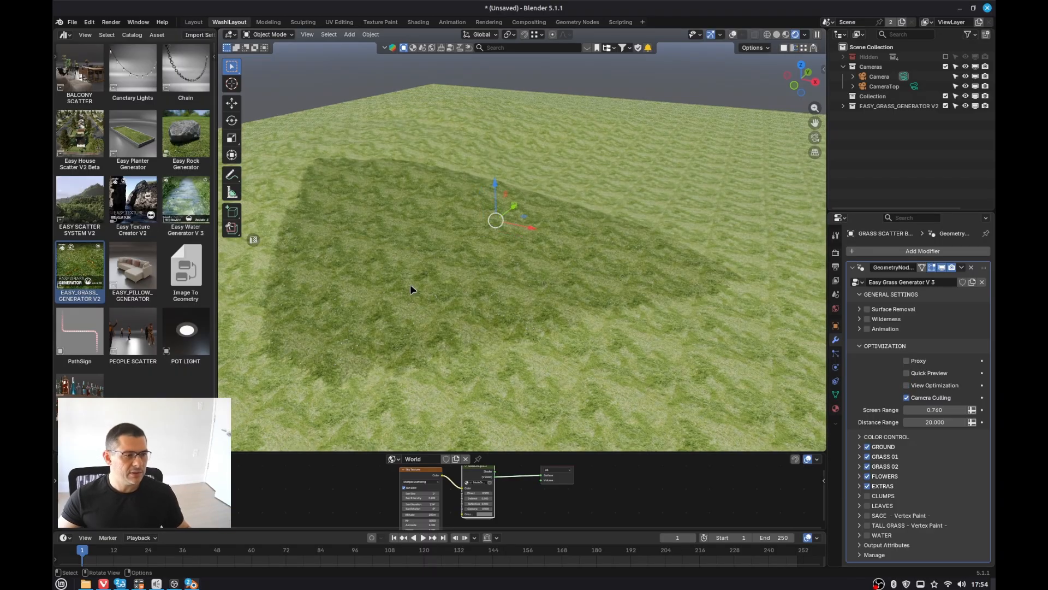
scroll(411, 284, "up", 4)
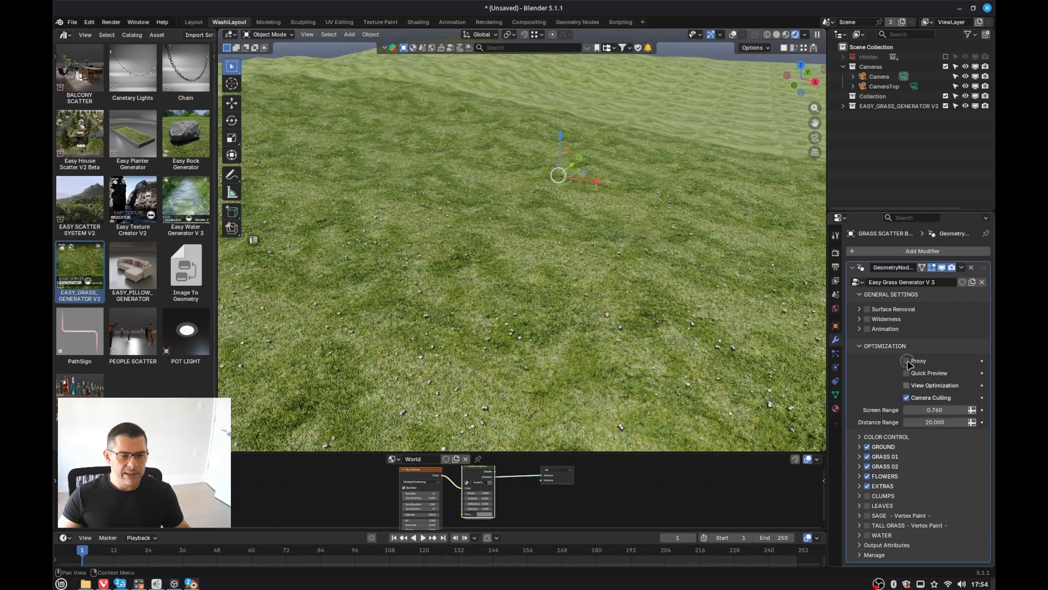
Step: Enable View Optimization and disable Camera Culling on the V3 grass modifier
left_click(906, 385)
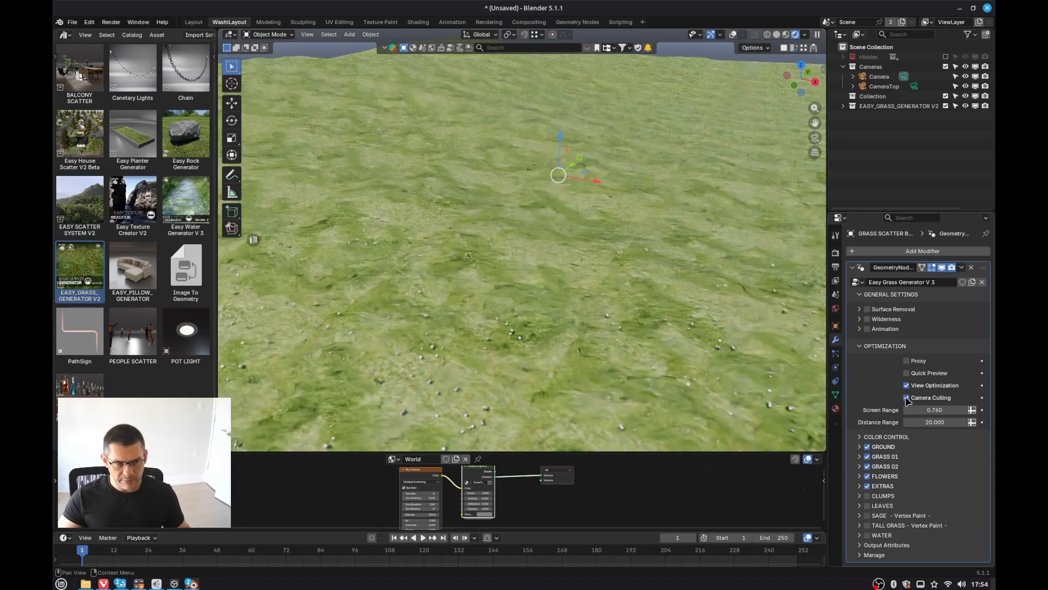
left_click(907, 398)
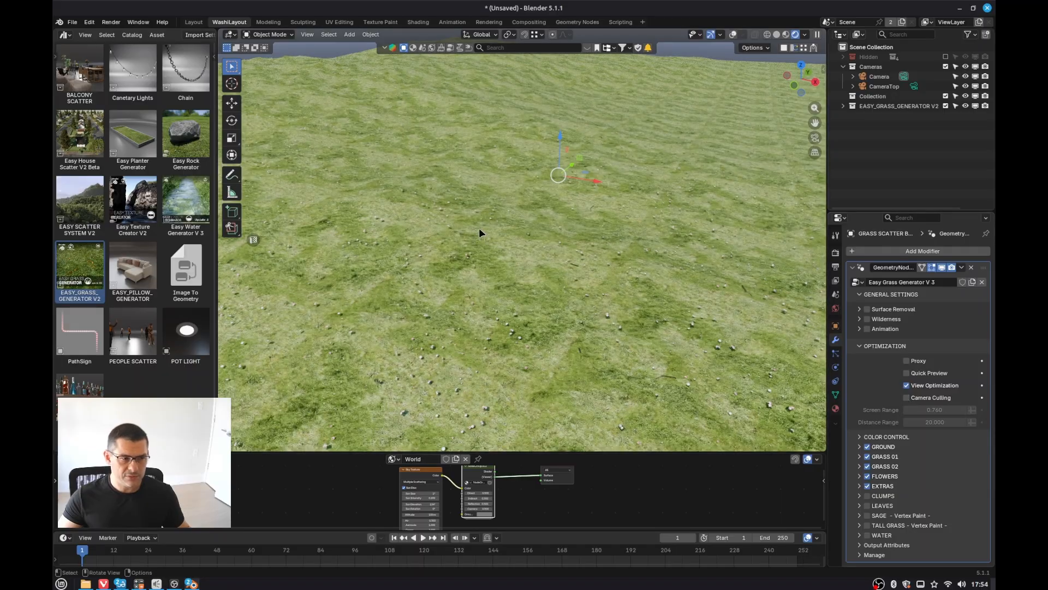
scroll(577, 317, "down", 4)
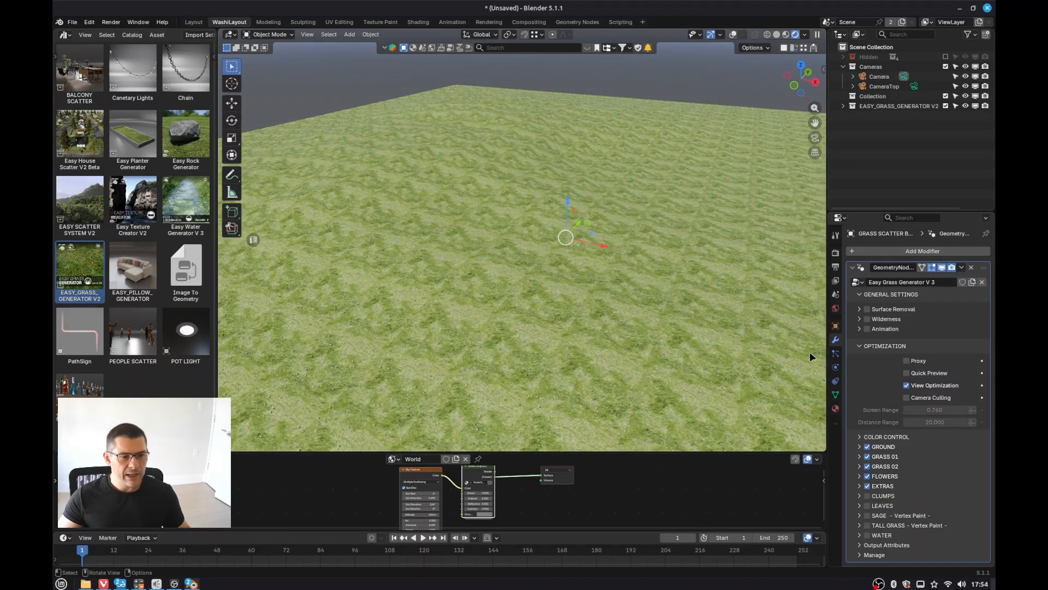
Step: Enable Quick Preview on the V3 grass modifier
left_click(907, 374)
scroll(582, 248, "up", 5)
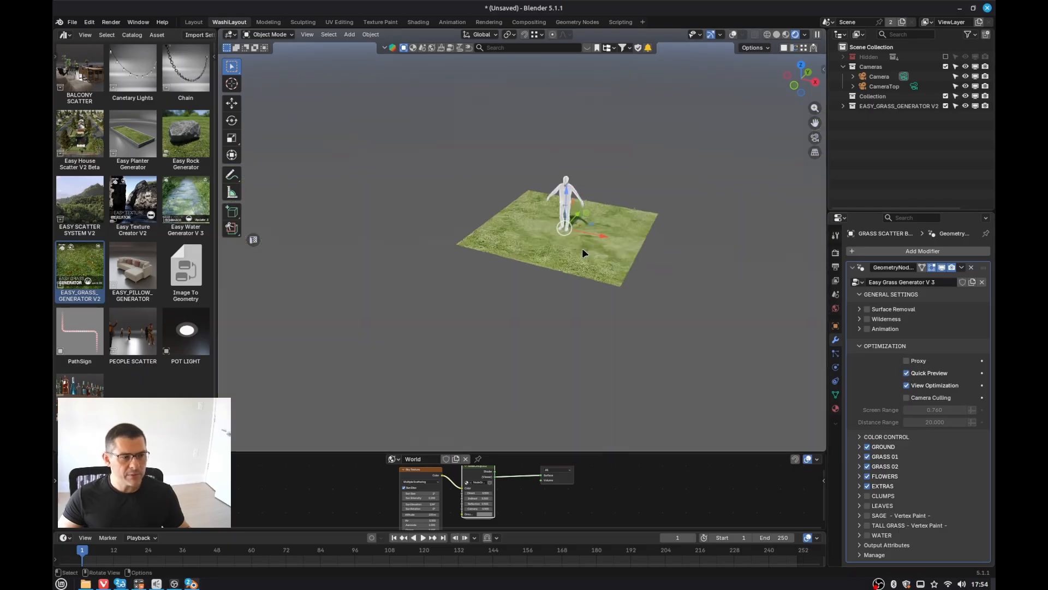
scroll(587, 240, "up", 3)
scroll(620, 304, "up", 2)
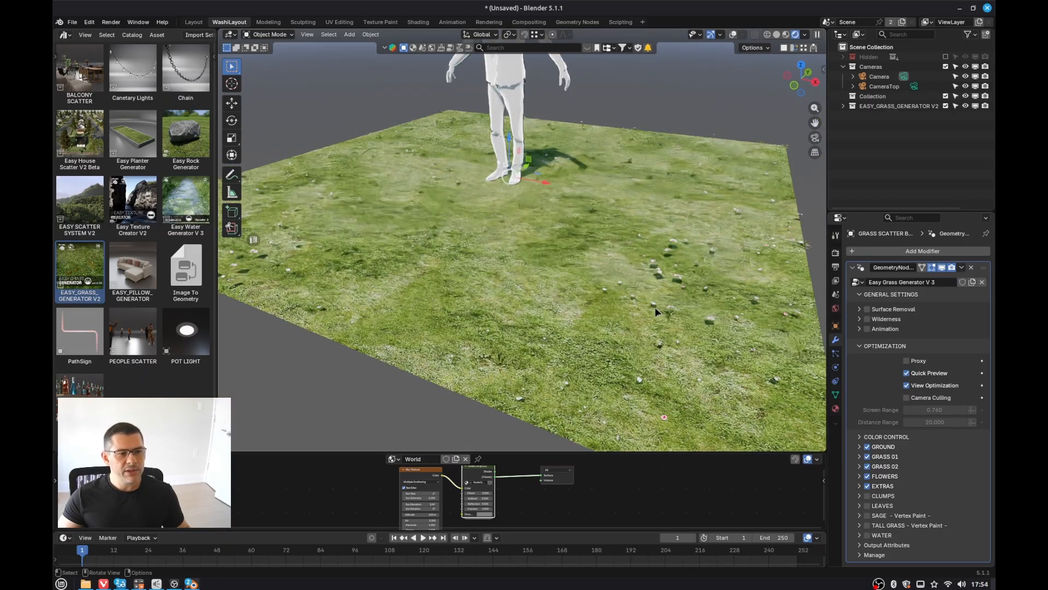
Step: Disable View Optimization on the V3 grass modifier
left_click(907, 386)
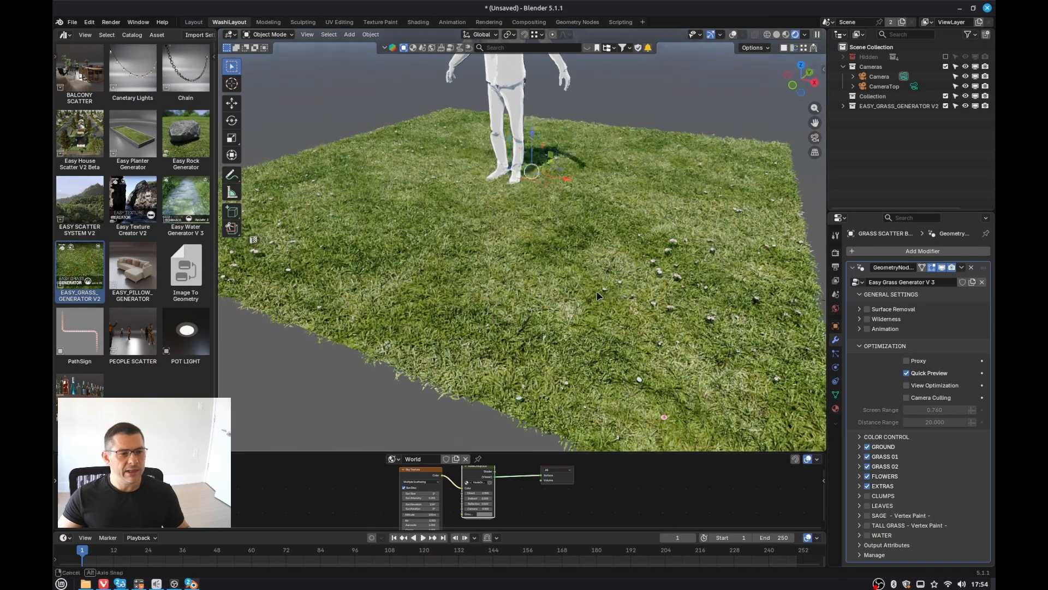
middle_click_drag(666, 290, 618, 315)
scroll(617, 295, "down", 2)
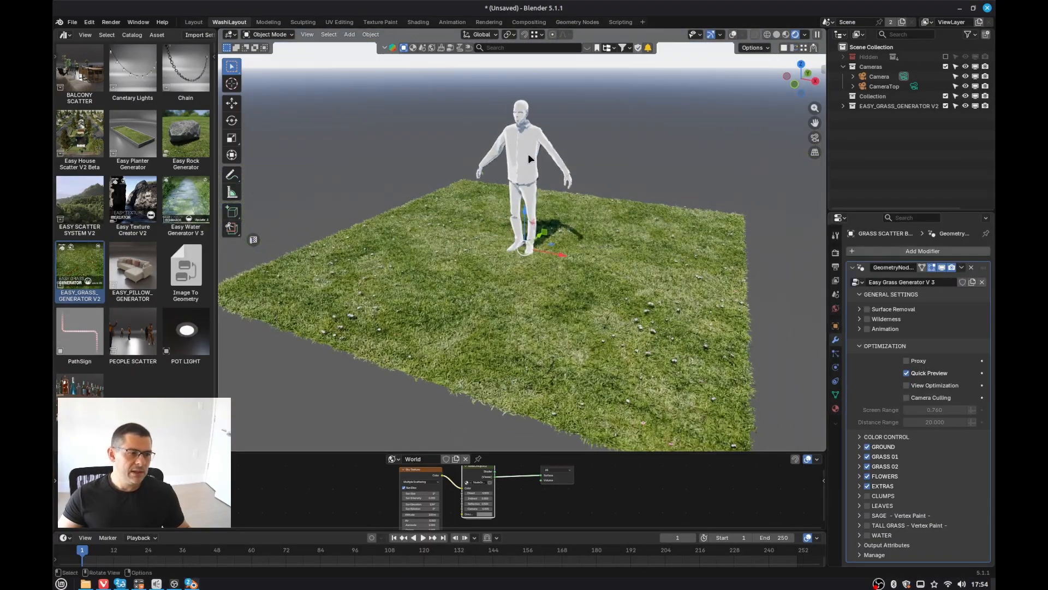
middle_click_drag(559, 124, 583, 271)
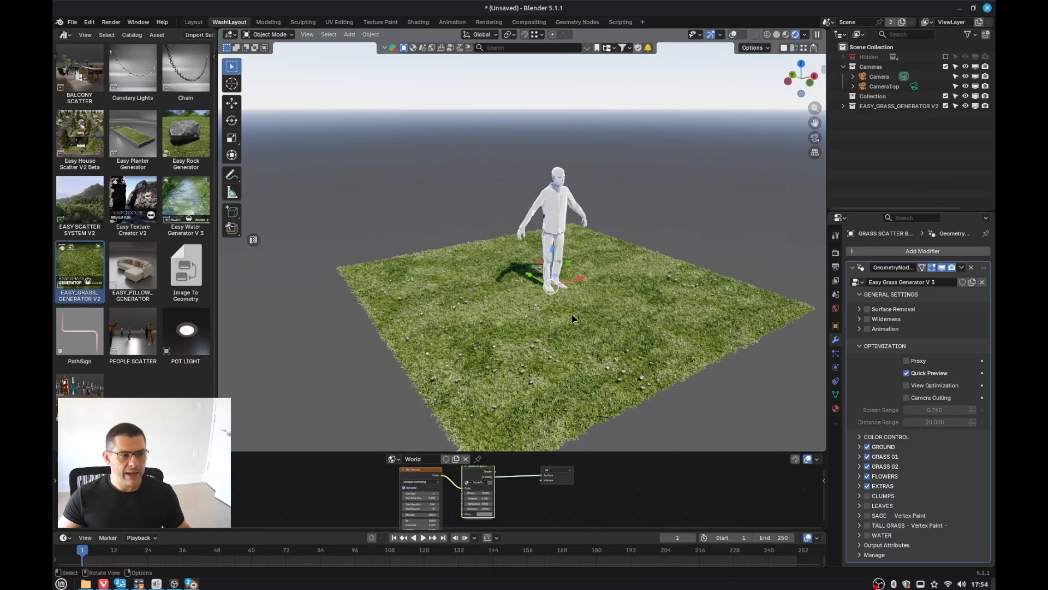
scroll(550, 300, "up", 4)
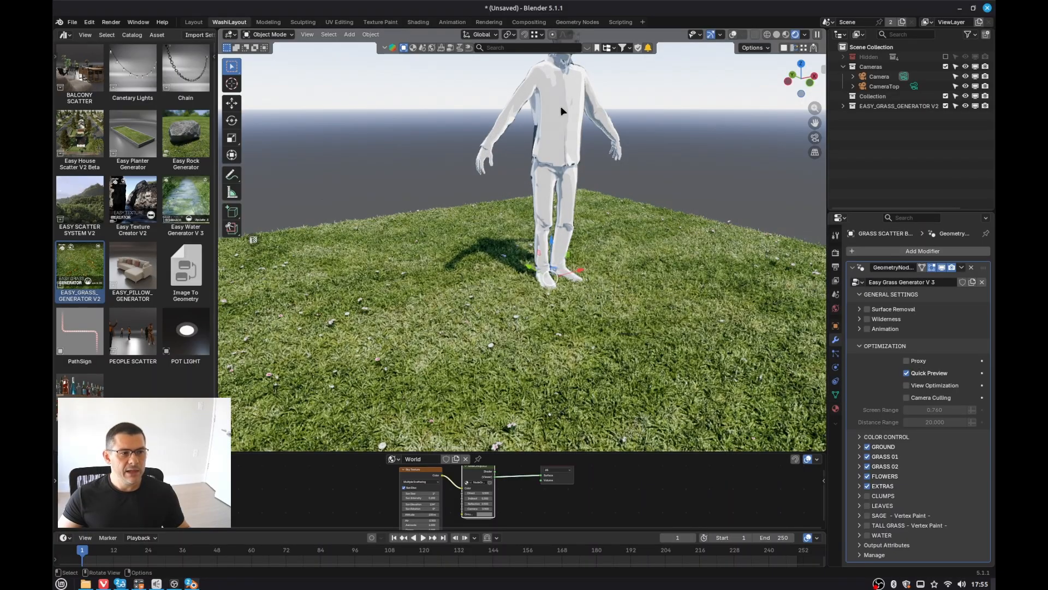
scroll(582, 290, "down", 2)
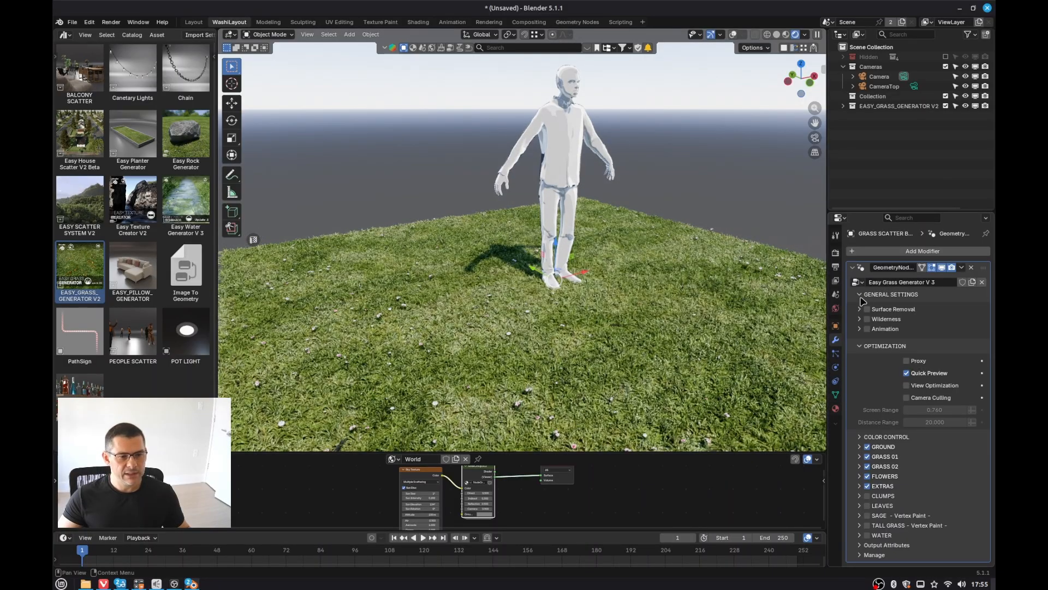
Step: Enable the Wilderness option in the V3 grass modifier's general settings
left_click(870, 319)
scroll(554, 313, "down", 3)
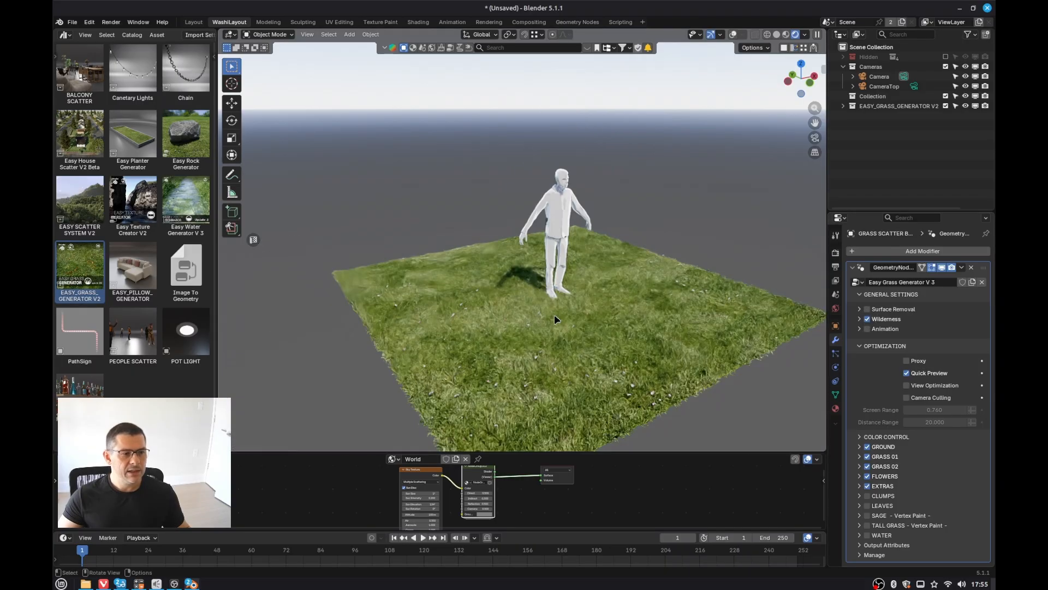
middle_click_drag(535, 366, 528, 326, "shift")
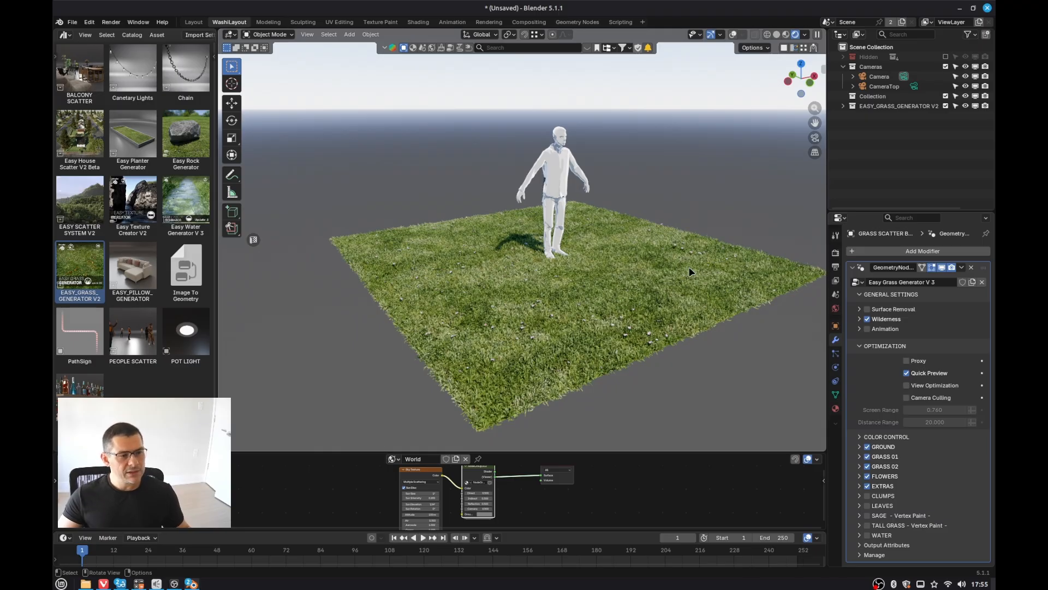
middle_click_drag(650, 289, 629, 296)
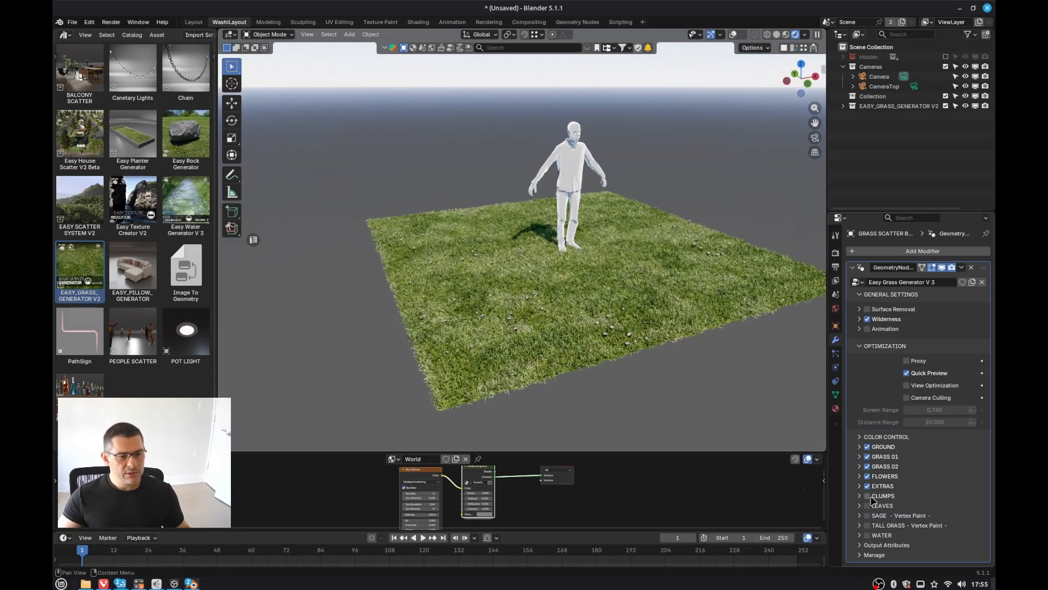
Step: Toggle the Clumps layer on and off in the grass modifier's color control list
left_click(872, 499)
left_click(872, 497)
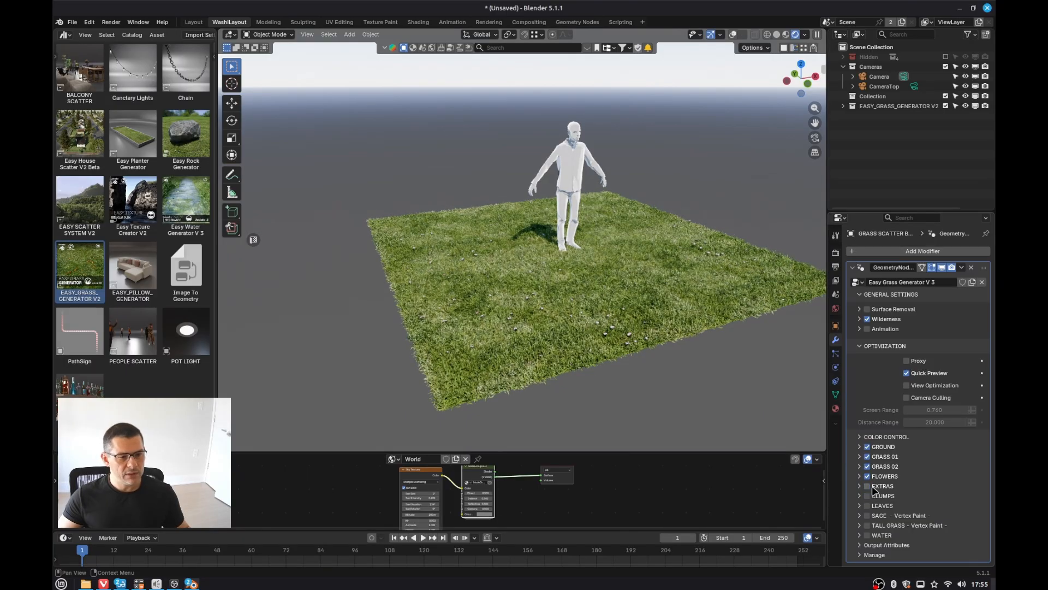
middle_click_drag(570, 288, 604, 286)
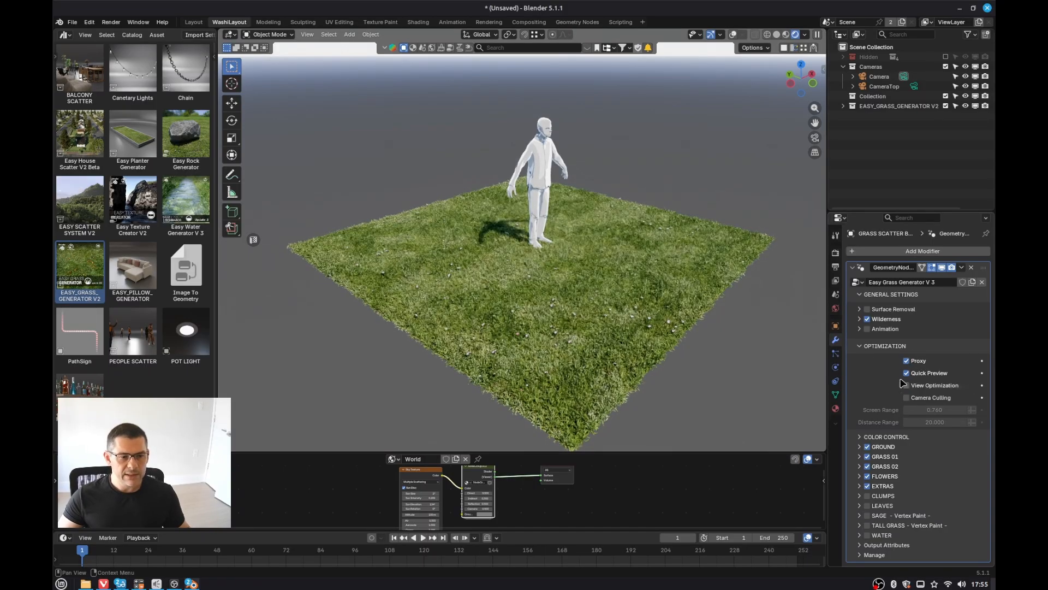
Step: Disable Quick Preview on the V3 grass modifier
scroll(545, 321, "down", 4)
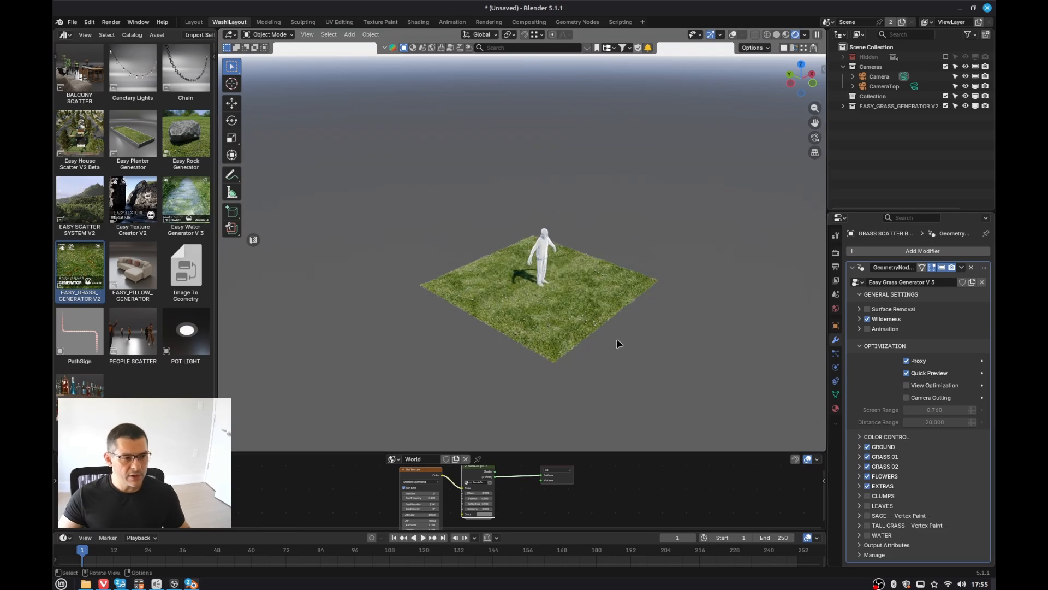
scroll(538, 309, "up", 6)
scroll(560, 315, "down", 6)
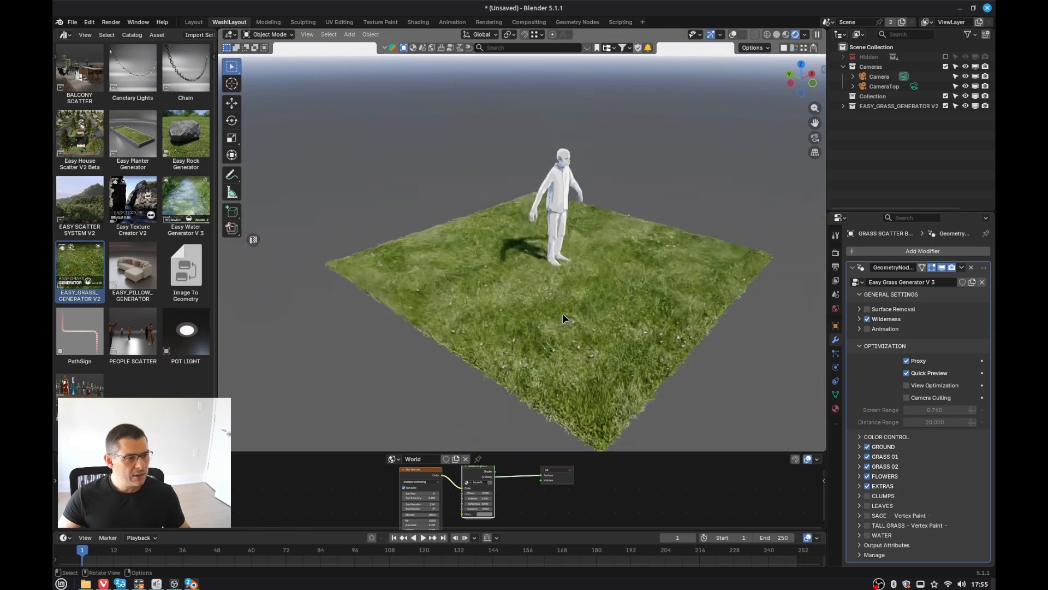
left_click(909, 375)
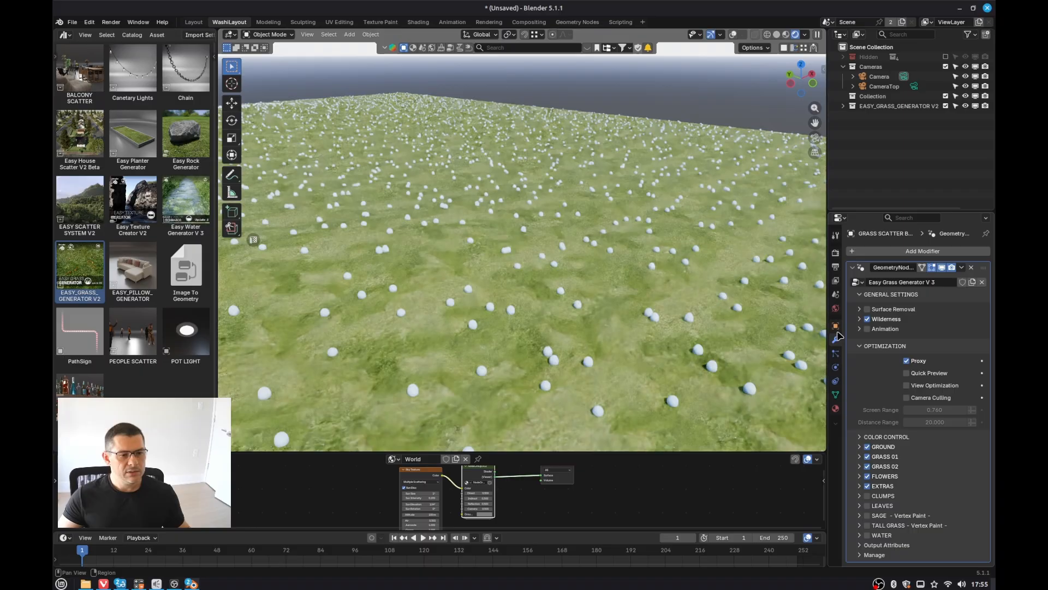
scroll(665, 295, "down", 4)
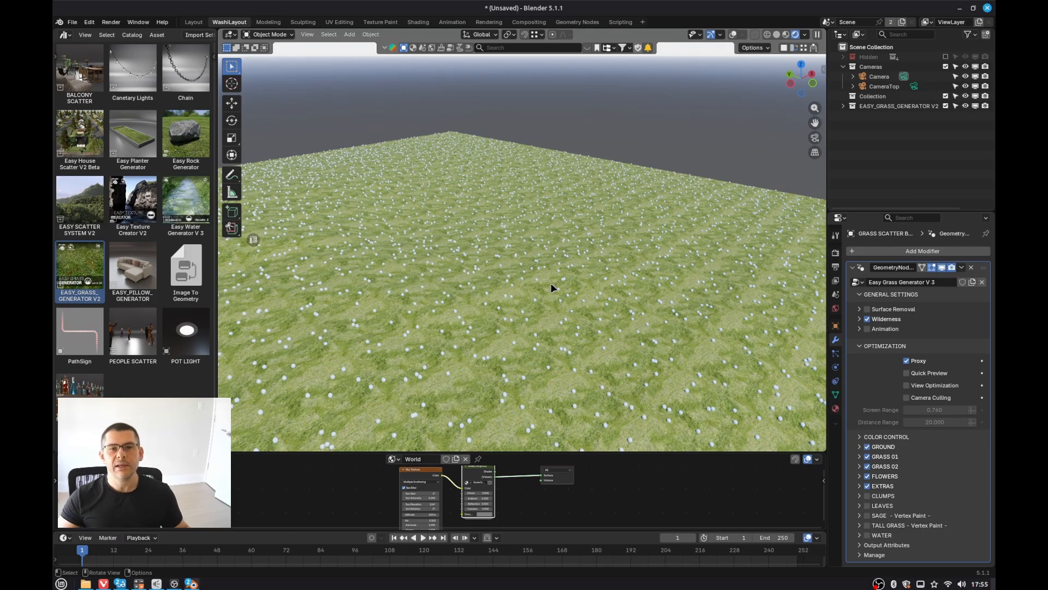
Step: Switch to the camera view in Solid shading and start a final render of the frame
key("KP_0")
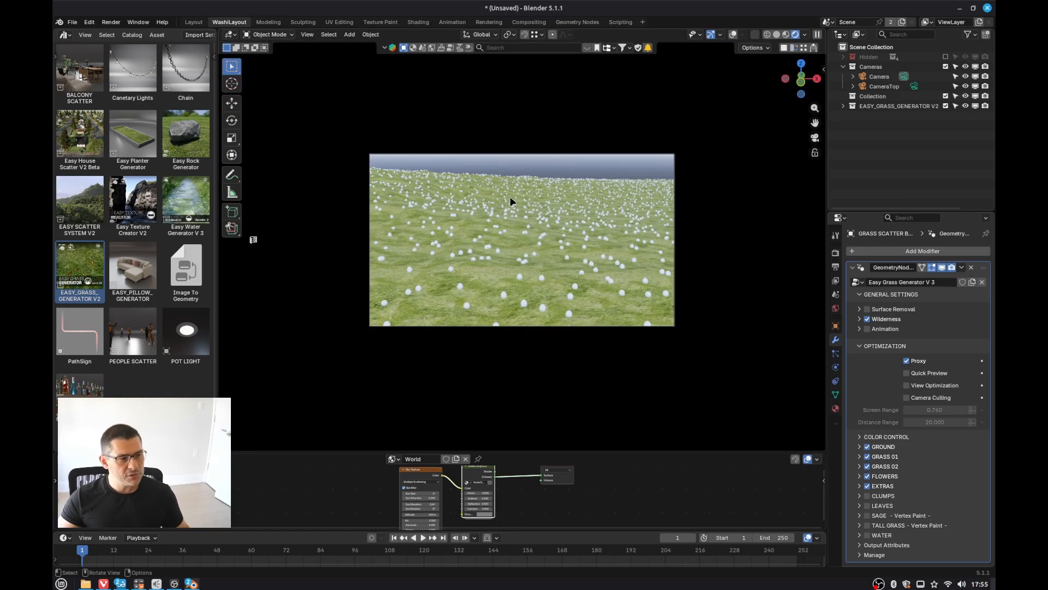
key("z")
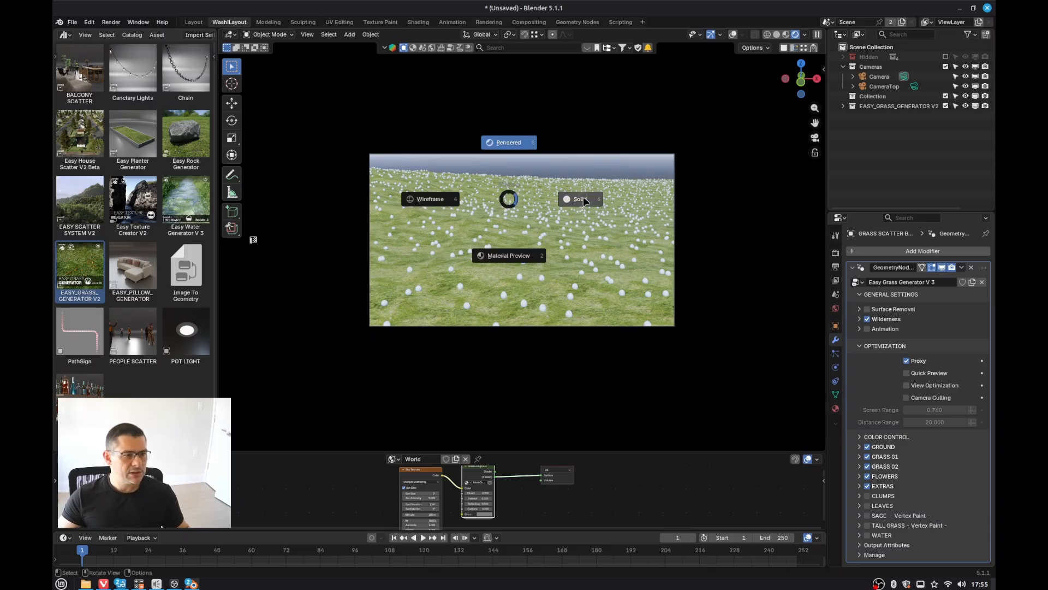
left_click(583, 199)
key("F12")
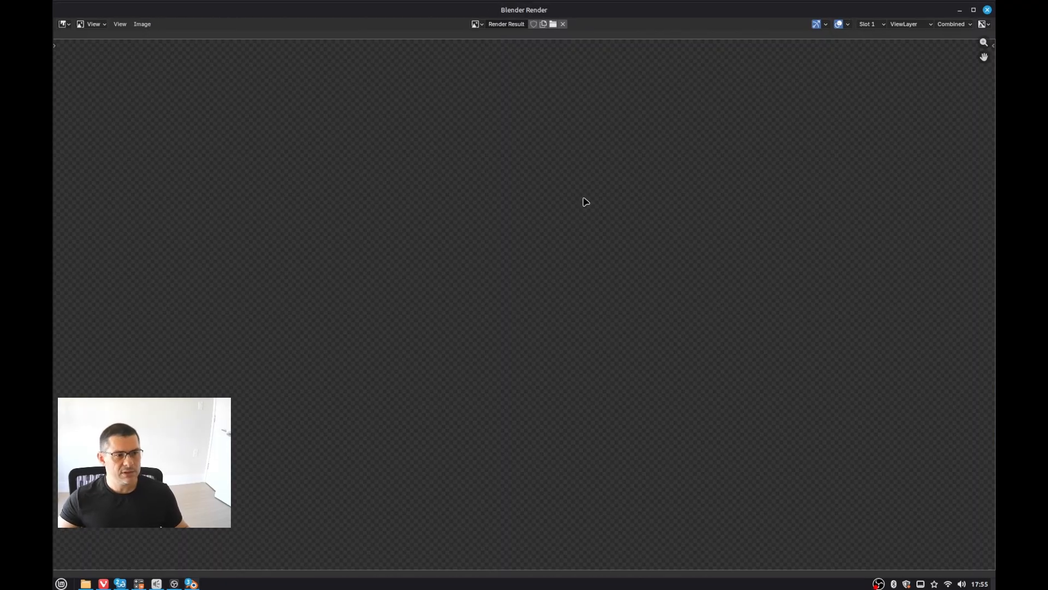
Step: Inspect the rendered grass image, then close the render window
middle_click_drag(548, 300, 532, 334)
scroll(508, 320, "up", 2)
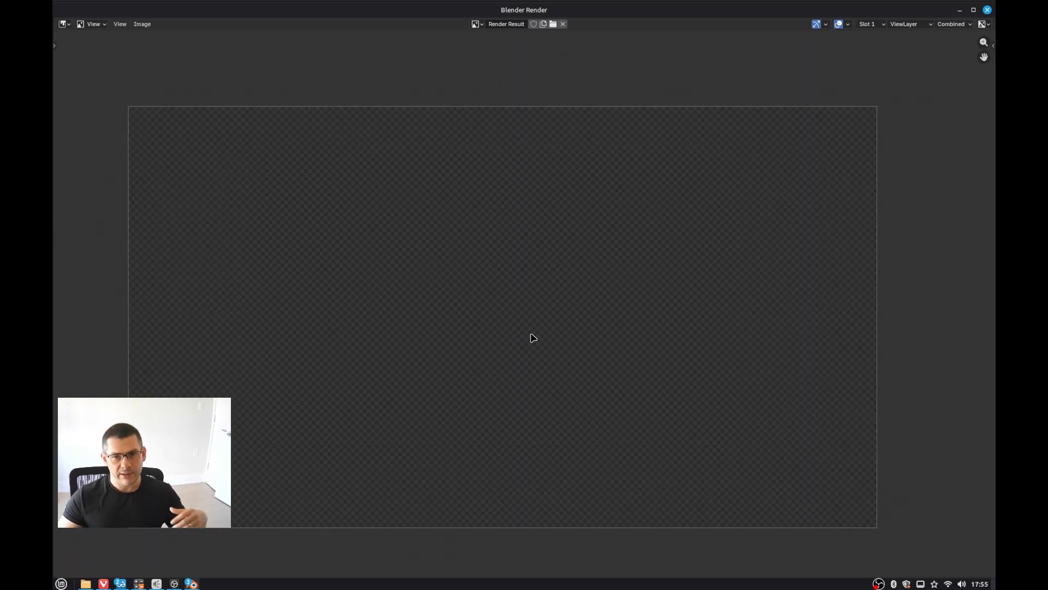
middle_click_drag(516, 303, 513, 304)
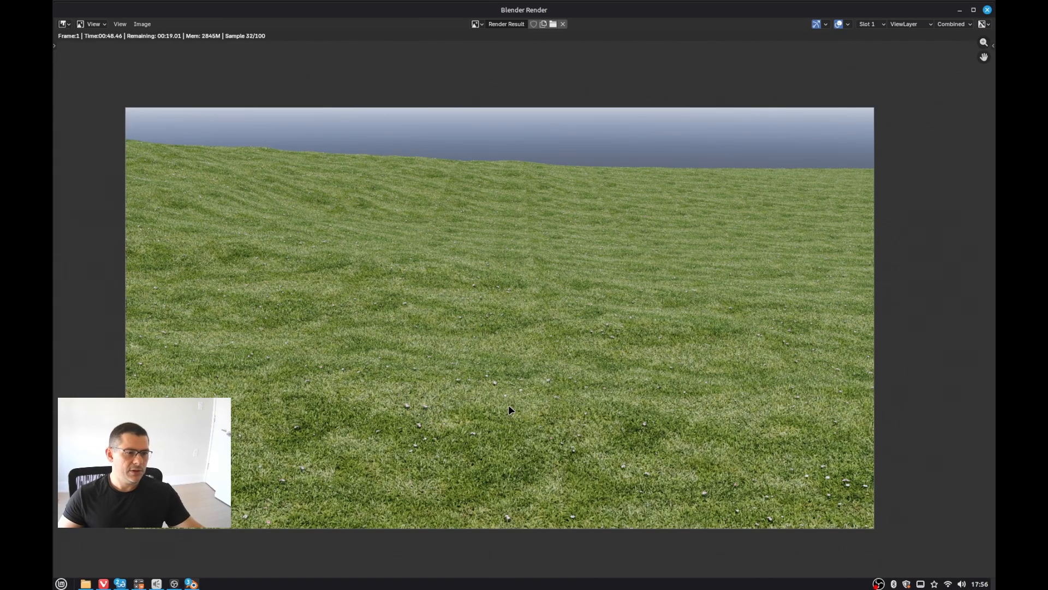
key("Escape")
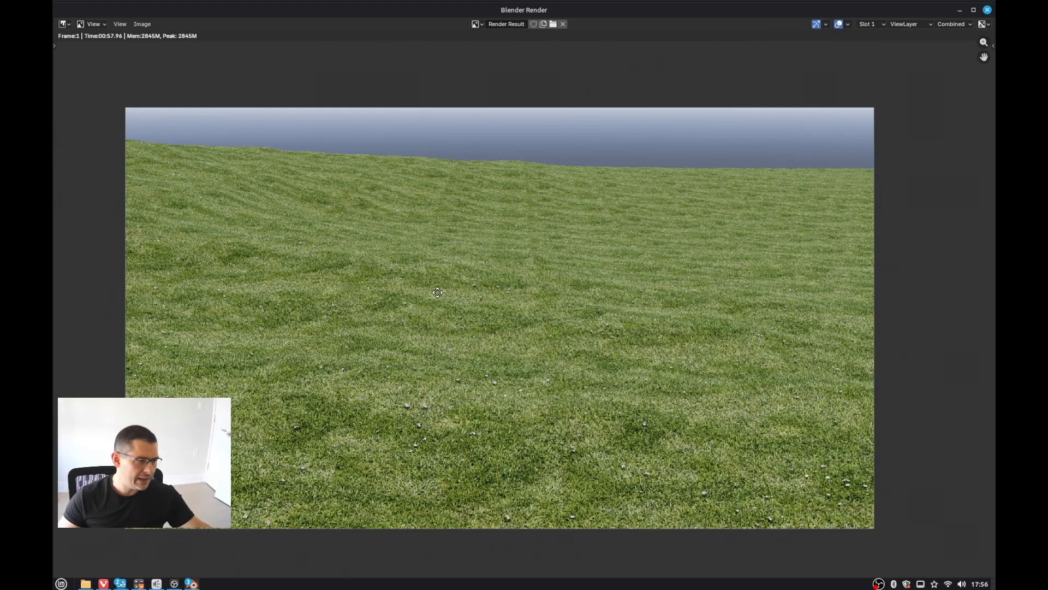
key("Escape")
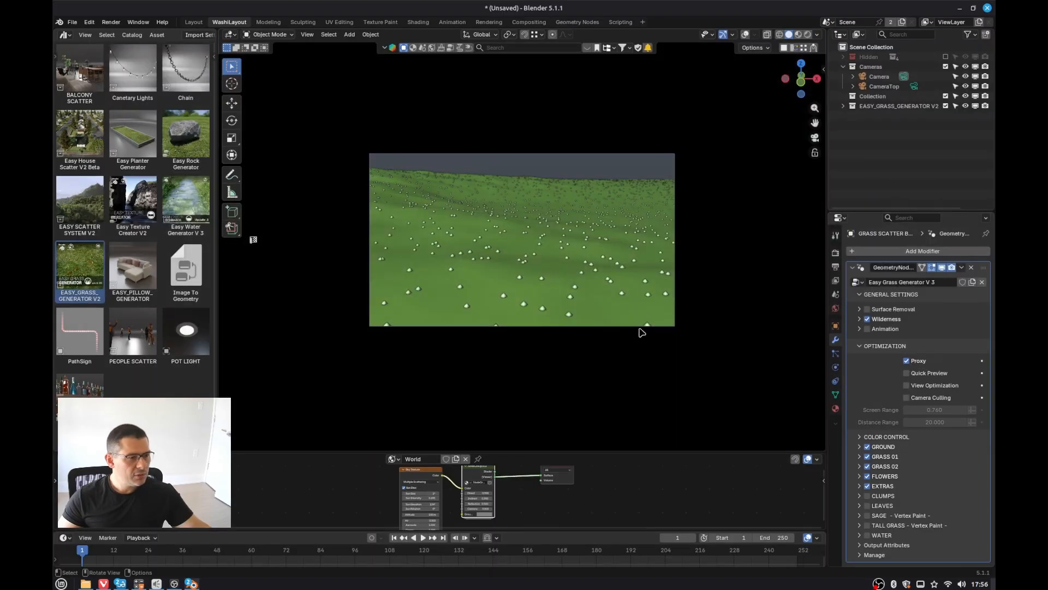
Step: Re-enable Quick Preview on the V3 grass modifier and leave the camera view
left_click(907, 373)
key("KP_0")
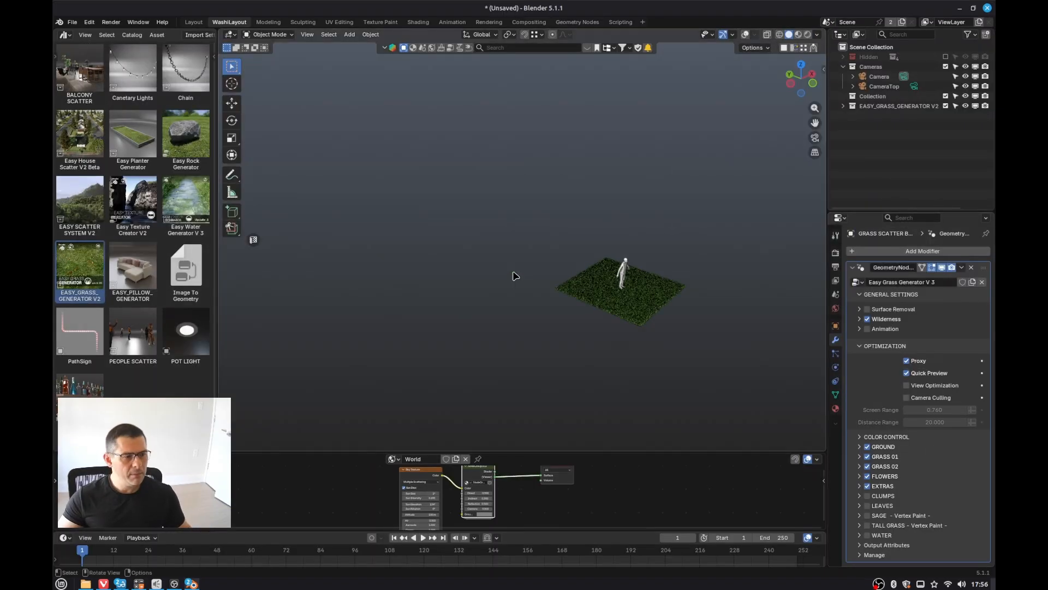
scroll(644, 268, "up", 7)
scroll(589, 382, "up", 5)
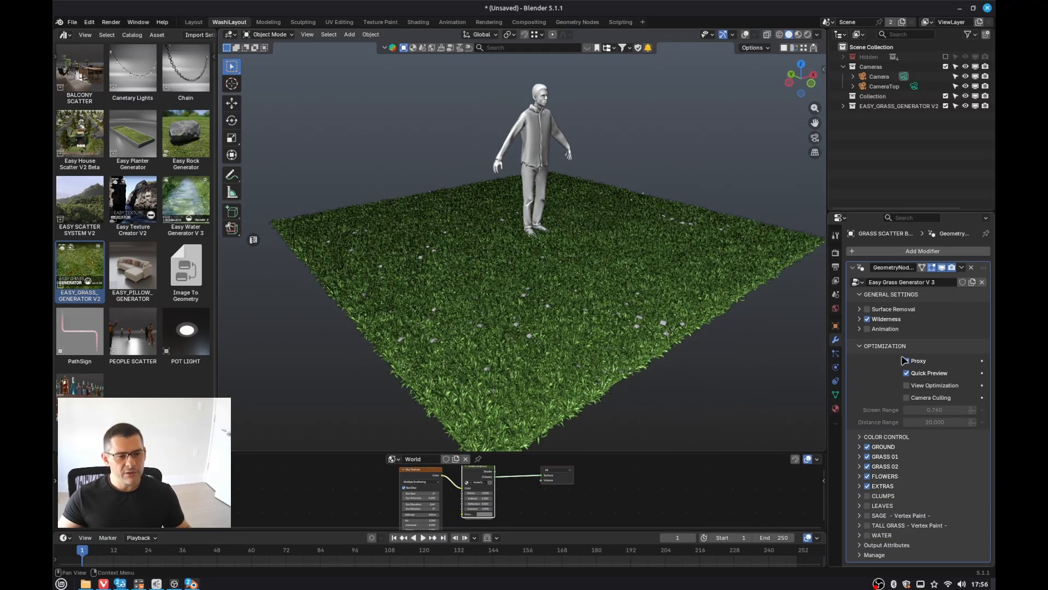
Step: Enable the Animation option and the Clumps layer on the V3 grass modifier
left_click(860, 347)
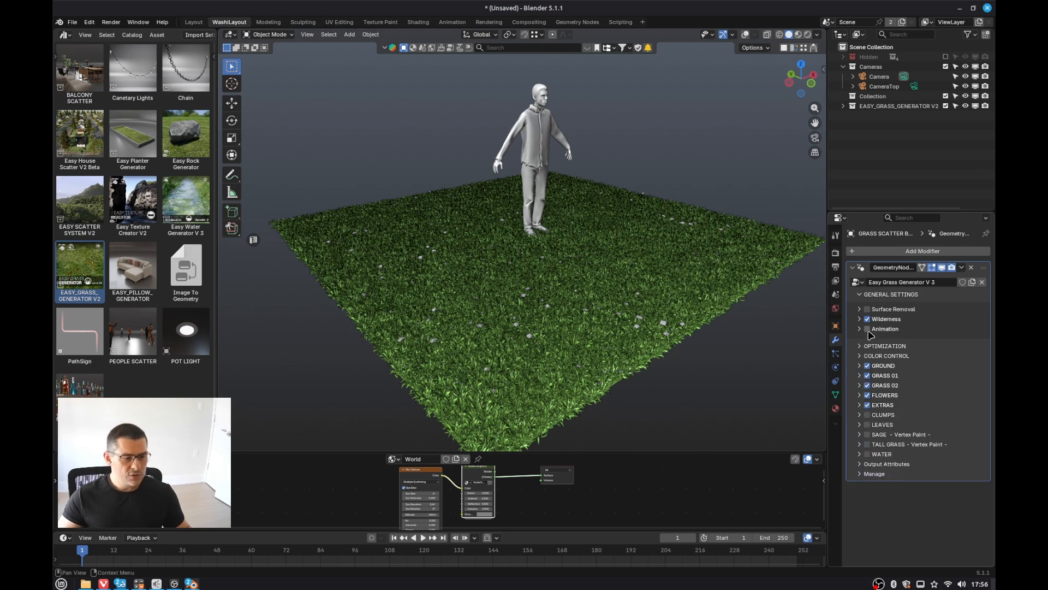
left_click(868, 329)
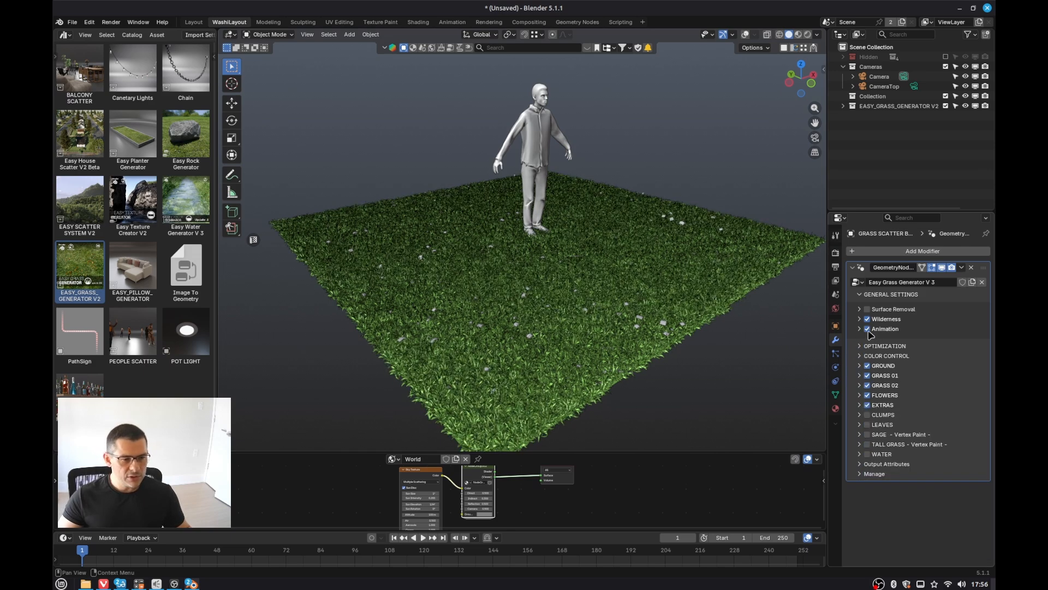
left_click(868, 416)
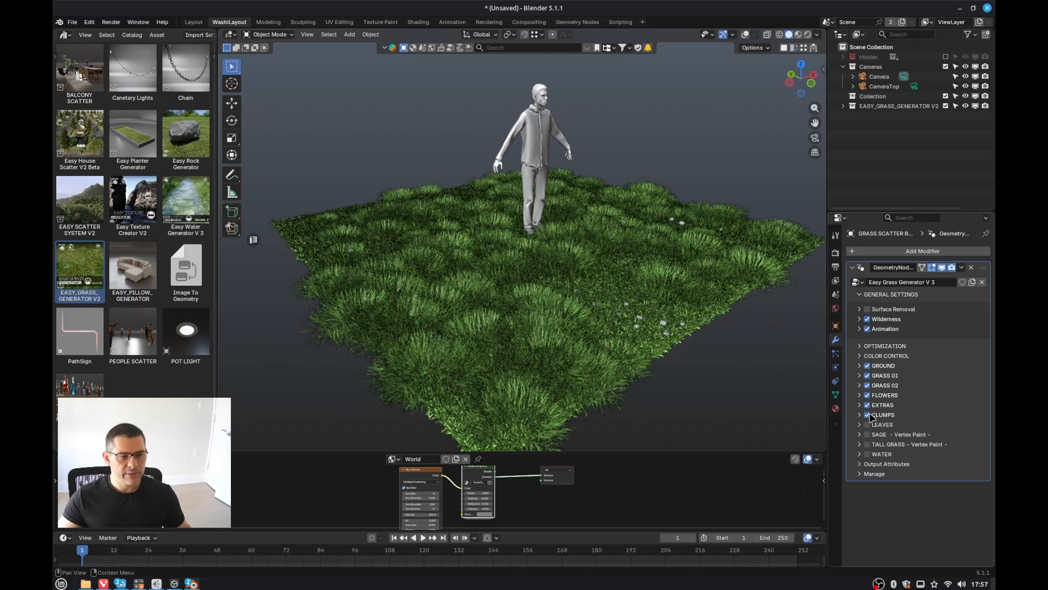
middle_click_drag(601, 331, 588, 331)
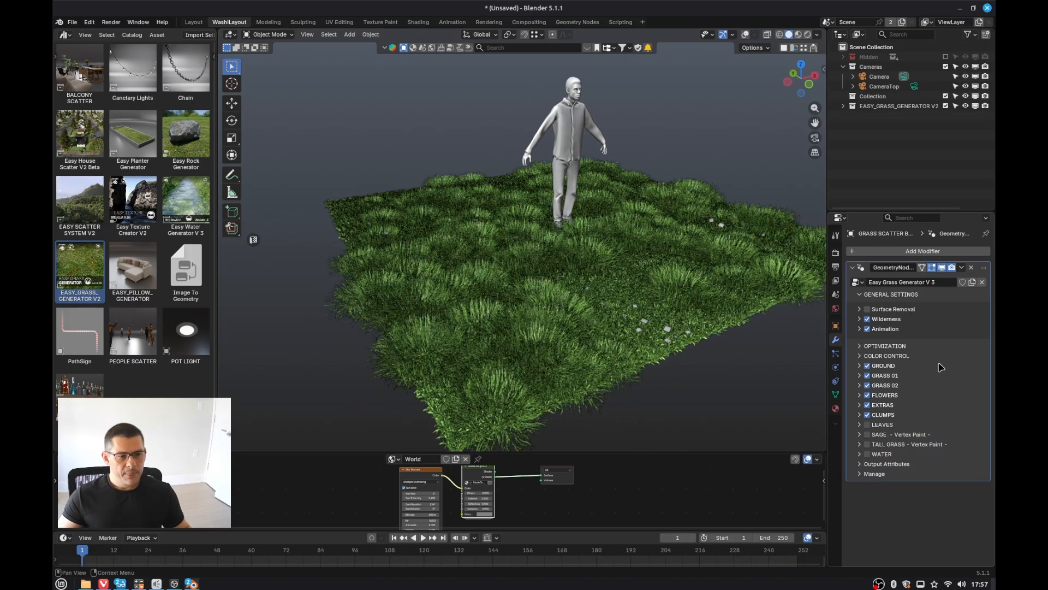
Step: Play the timeline animation to preview the moving grass
left_click(861, 347)
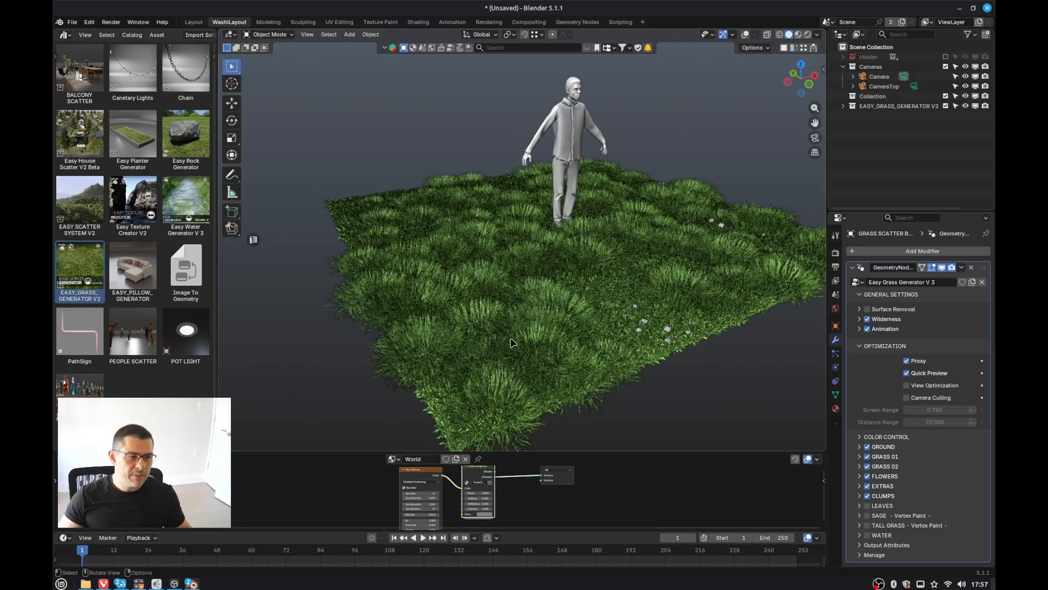
middle_click_drag(532, 331, 632, 282)
key("space")
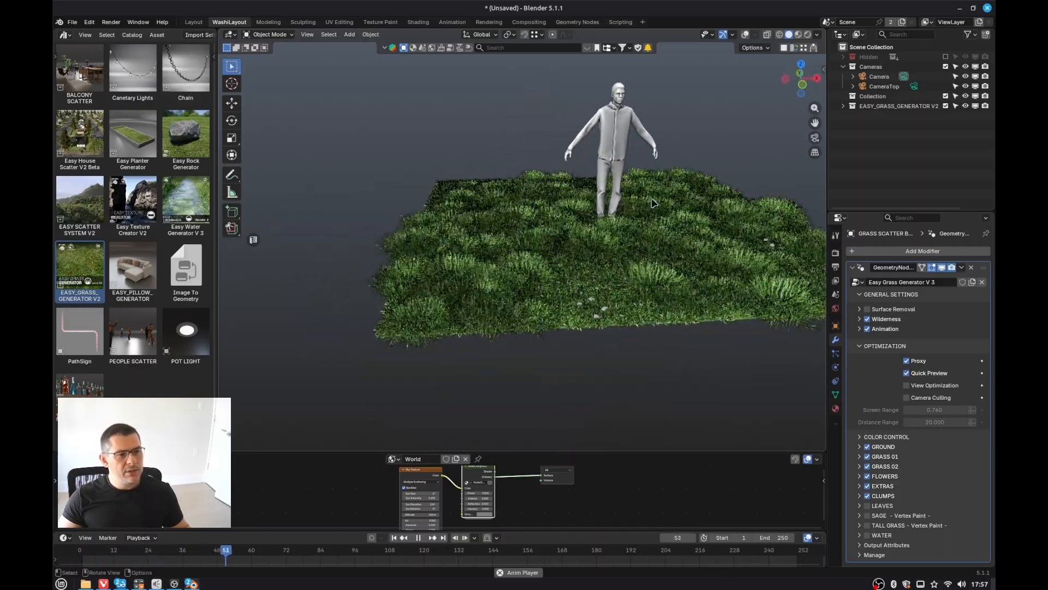
scroll(613, 231, "up", 4)
middle_click_drag(613, 231, 557, 202)
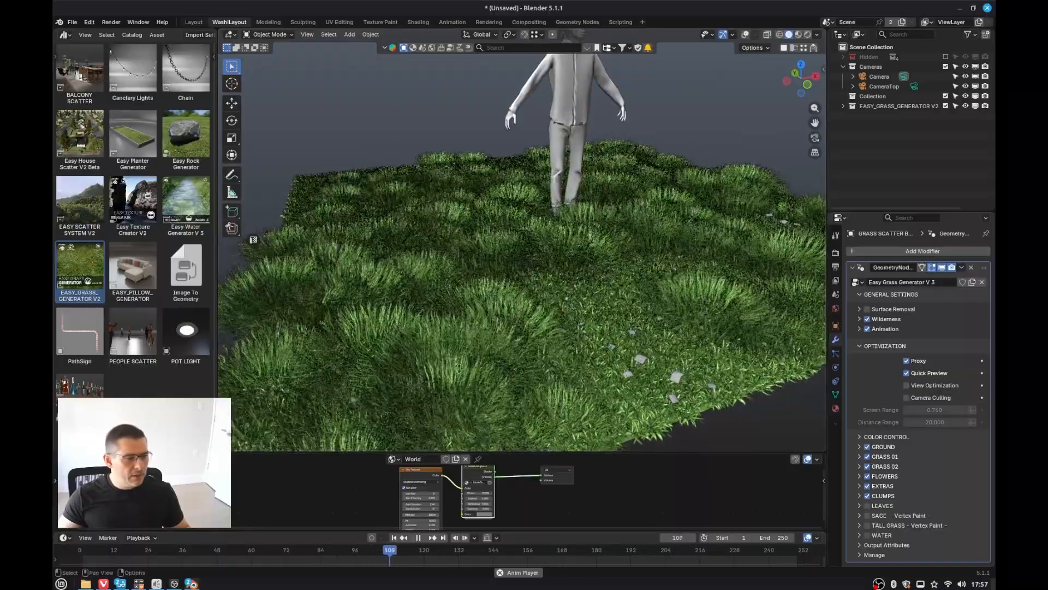
Step: Expand the Animation settings and try to increase the wind Intensity value
left_click(860, 328)
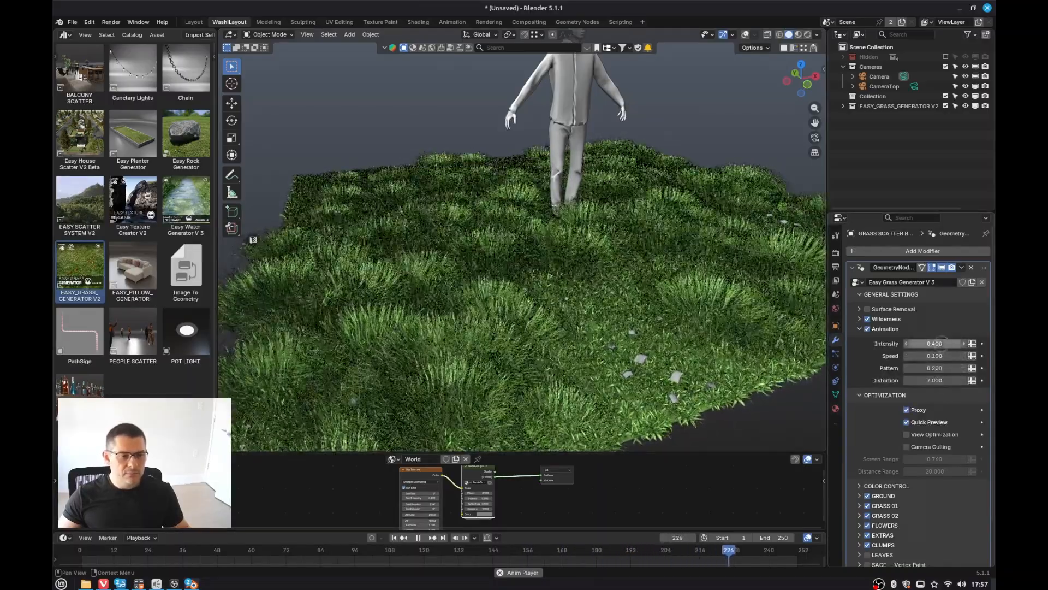
left_click_drag(935, 343, 945, 343)
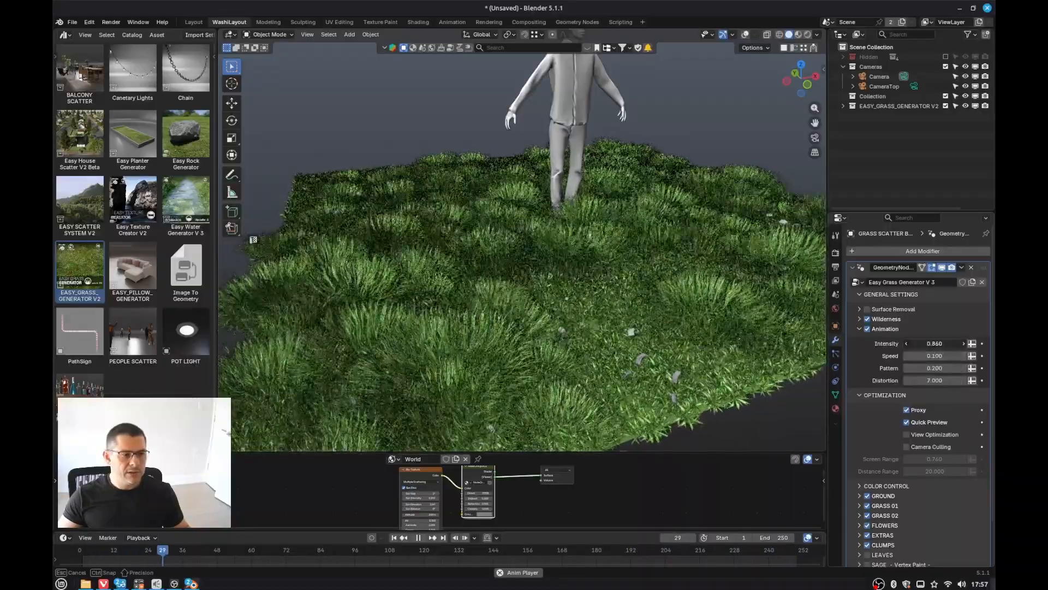
key("Escape")
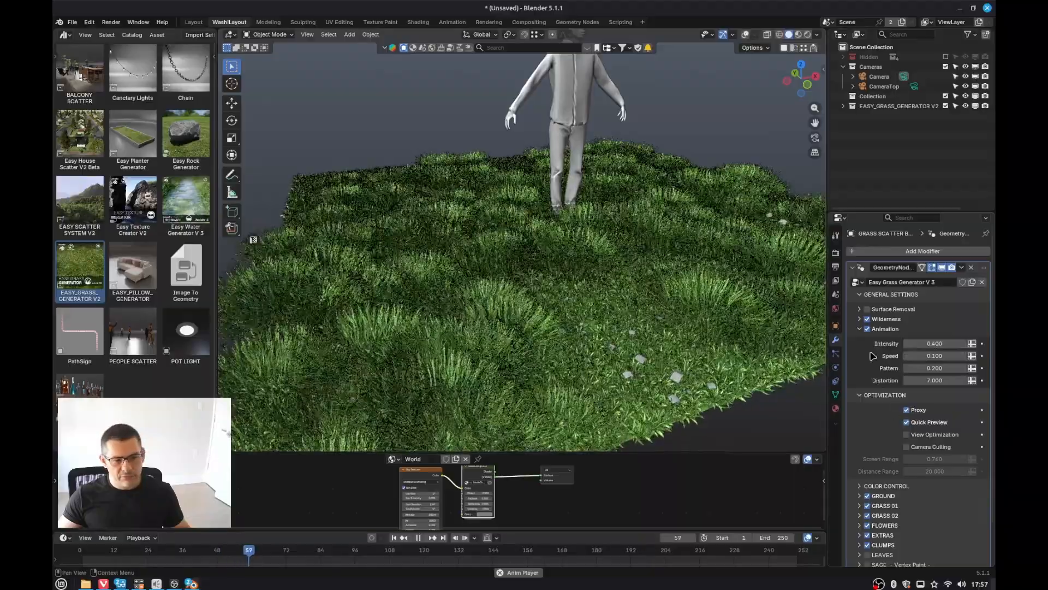
Step: Expand the Wilderness settings, set its Intensity to 0.205, and disable the Clumps layer on the grass modifier
scroll(557, 343, "down", 1)
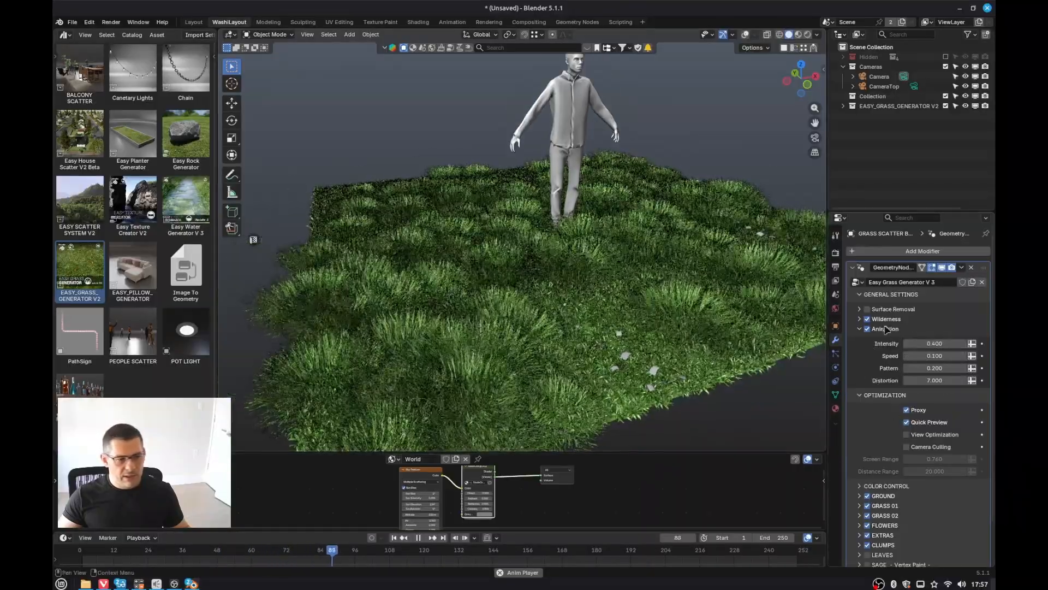
left_click(860, 319)
left_click_drag(935, 345, 933, 346)
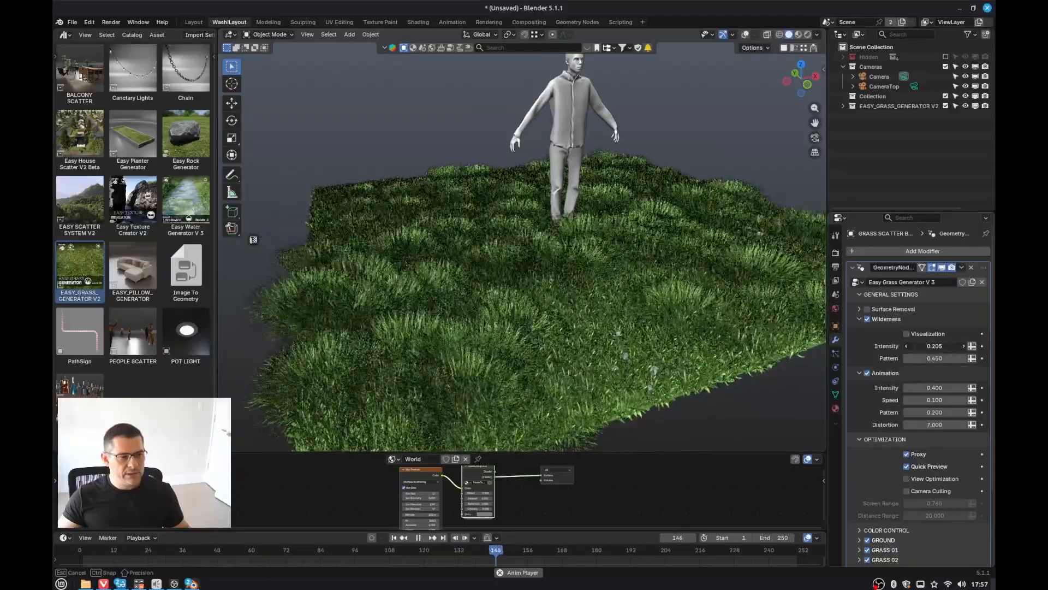
left_click_drag(932, 346, 933, 346)
scroll(890, 505, "down", 4)
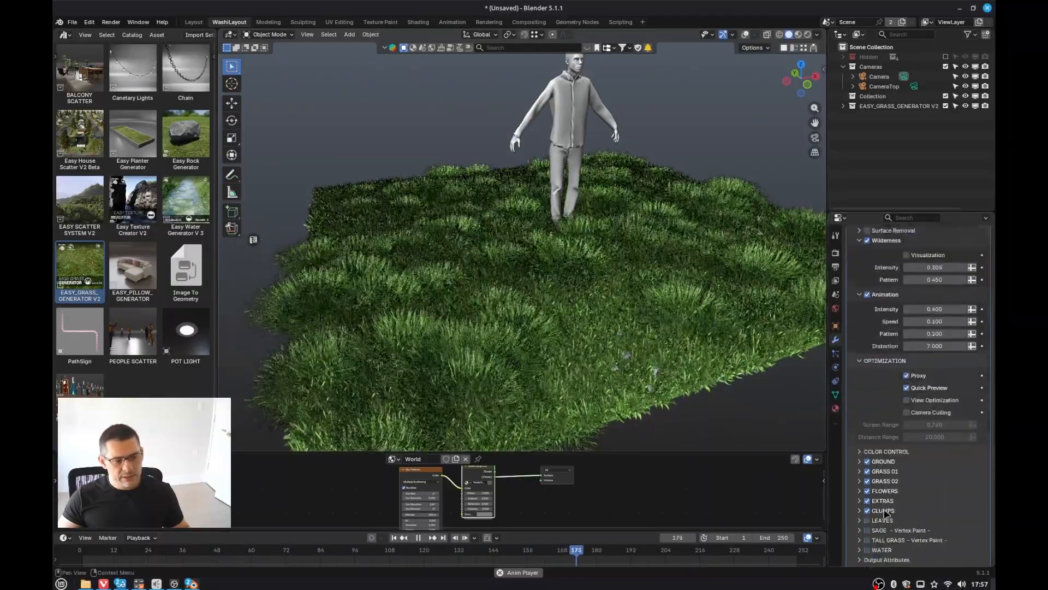
left_click(867, 499)
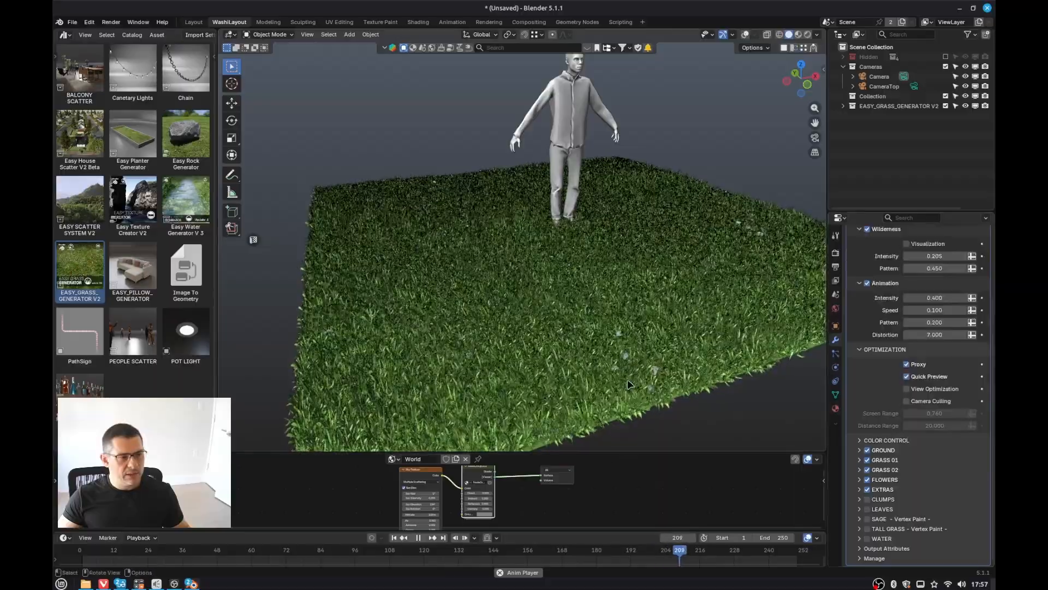
Step: Experiment with the wind Pattern value and set the animation Distortion to 5.420
middle_click_drag(628, 361, 608, 343)
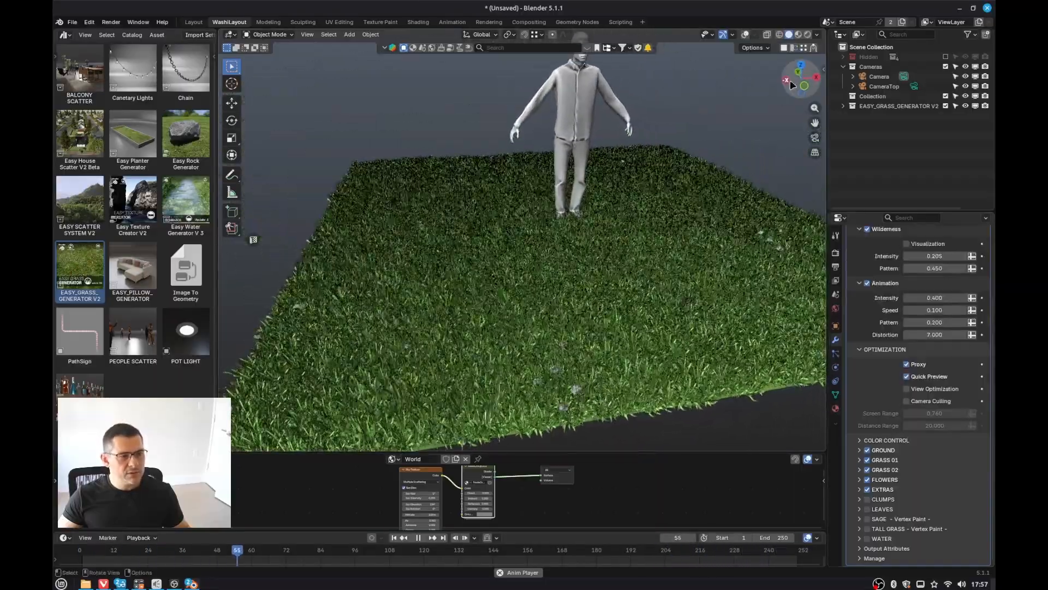
mouse_move(595, 306)
middle_mouse_down()
mouse_move(571, 309)
mouse_move(583, 309)
middle_mouse_up()
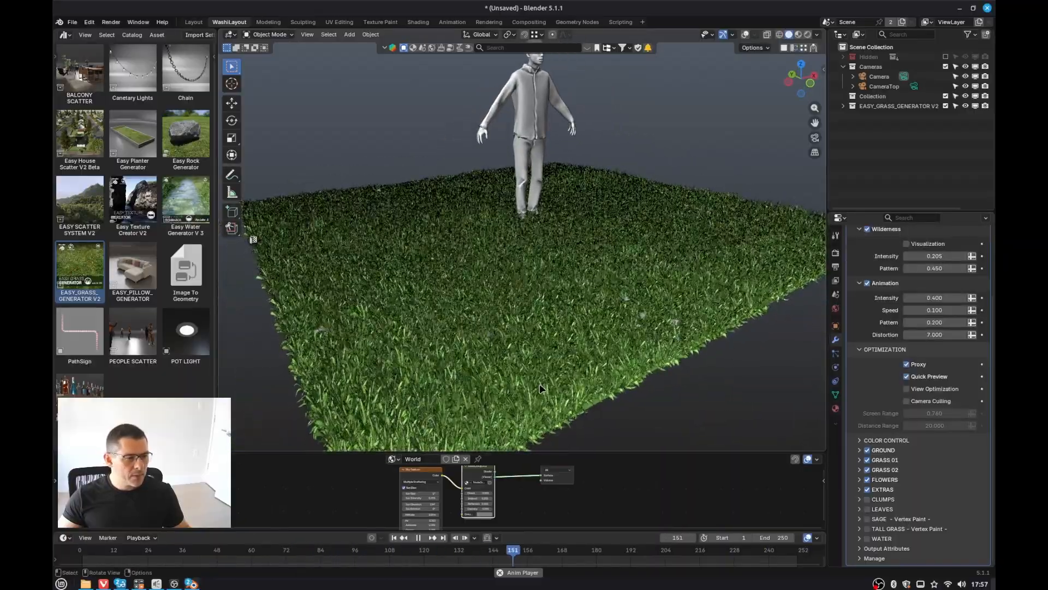
middle_click_drag(659, 312, 653, 315)
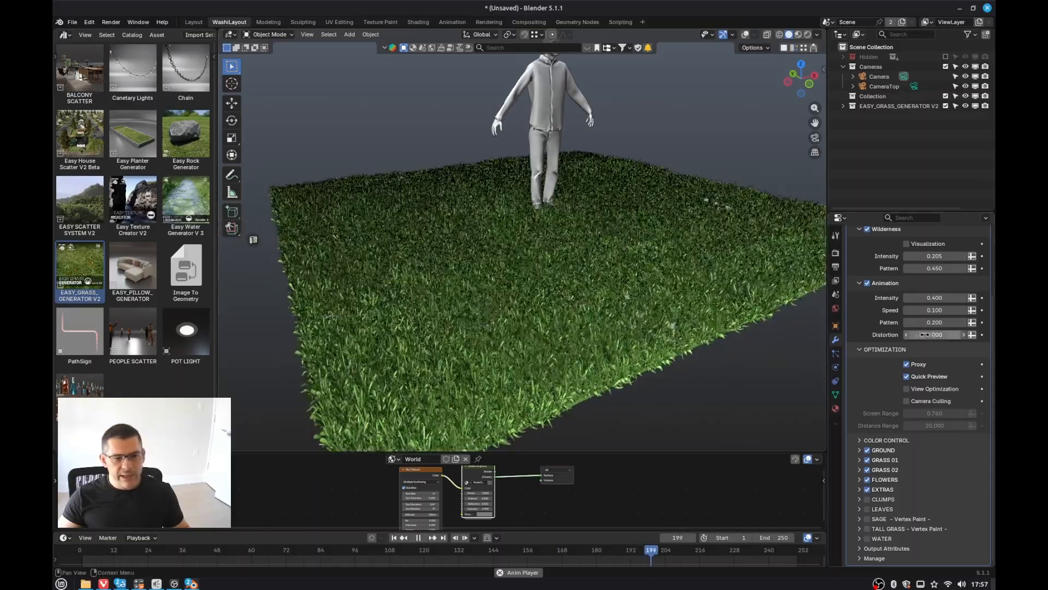
scroll(934, 326, "up", 1)
scroll(934, 326, "up", 1)
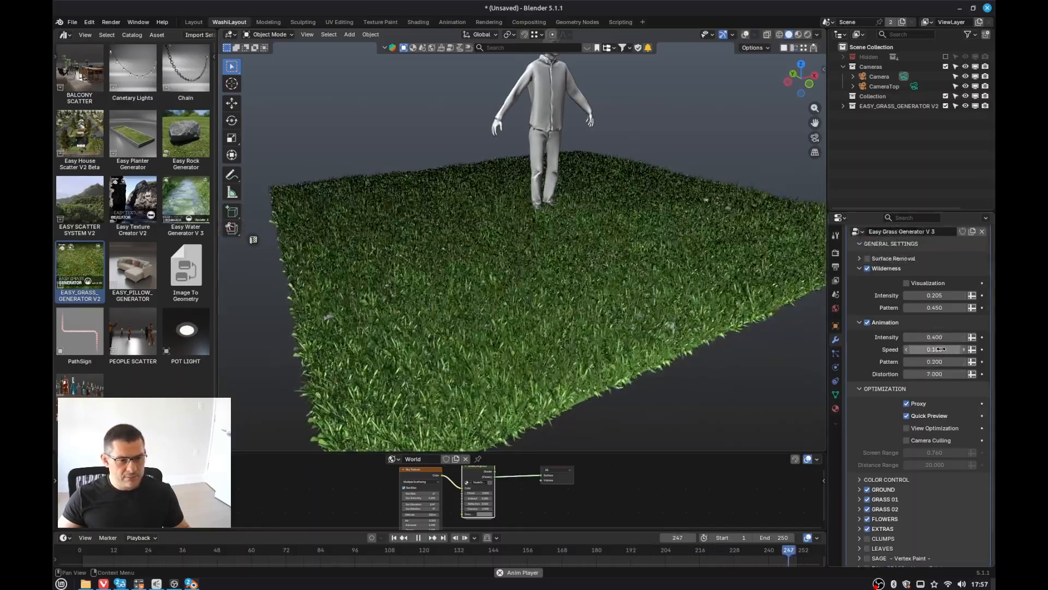
left_click_drag(939, 362, 940, 361)
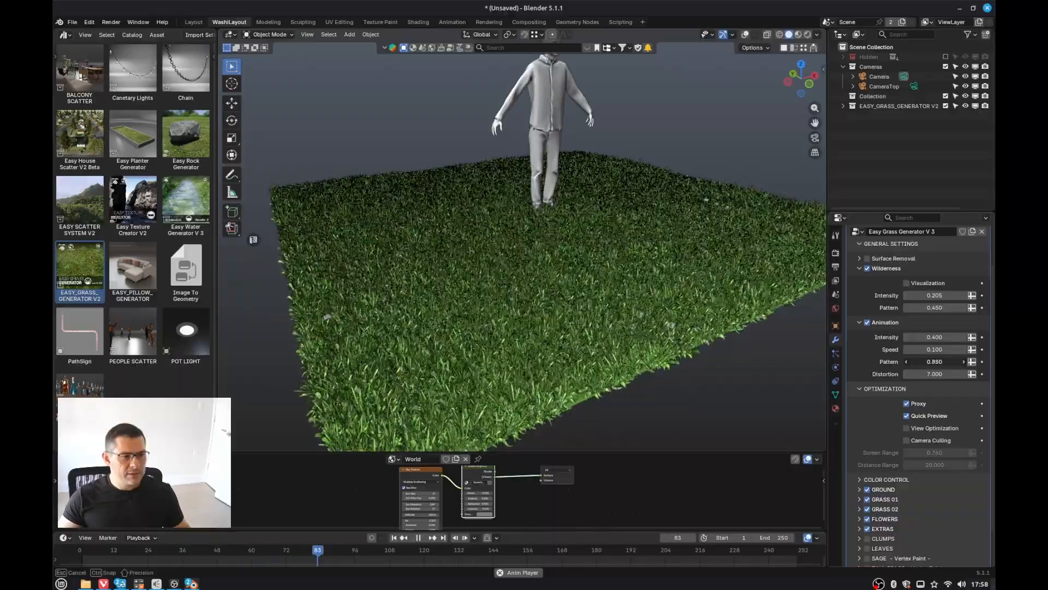
left_click_drag(939, 361, 936, 361)
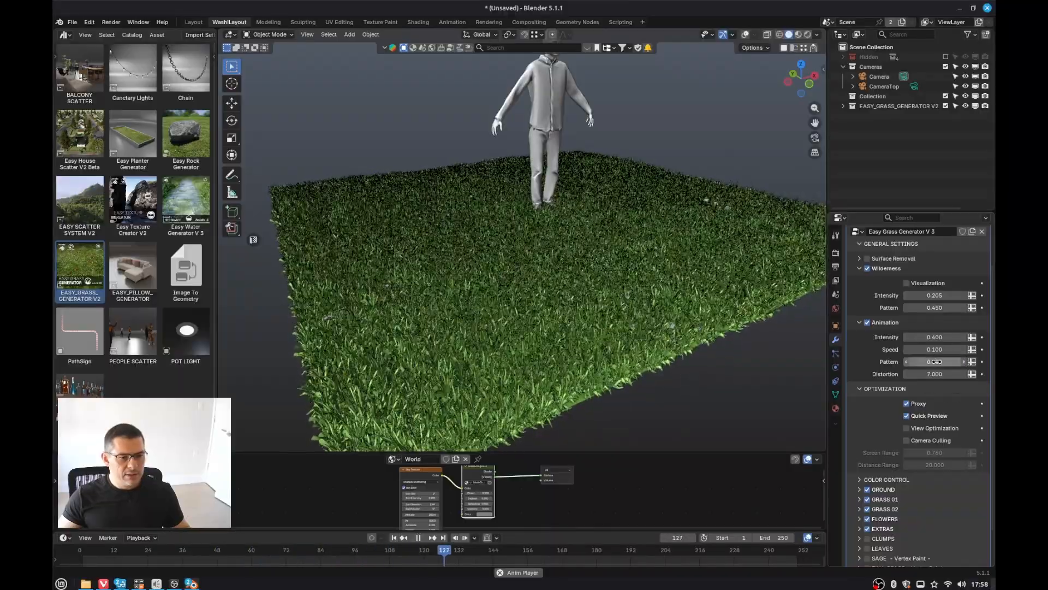
left_click_drag(934, 374, 935, 374)
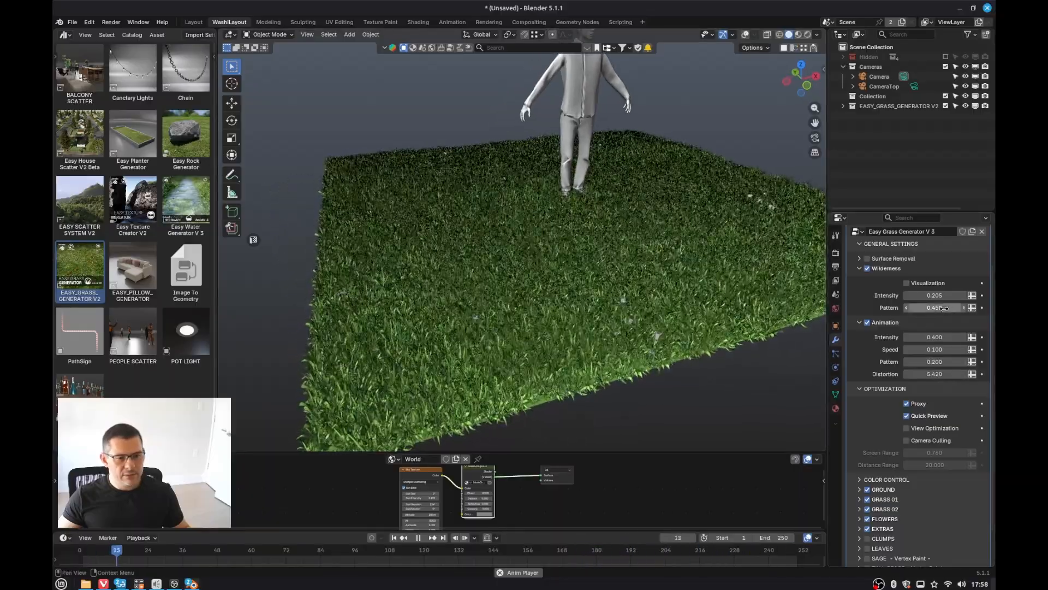
Step: Set the Wilderness Intensity to 0.325
left_click_drag(932, 293, 929, 294)
scroll(550, 289, "down", 3)
middle_click_drag(550, 288, 528, 297)
mouse_move(614, 286)
middle_mouse_down("shift")
mouse_move(507, 299)
mouse_move(579, 294)
mouse_move(625, 275)
middle_mouse_up("shift")
scroll(628, 272, "up", 3)
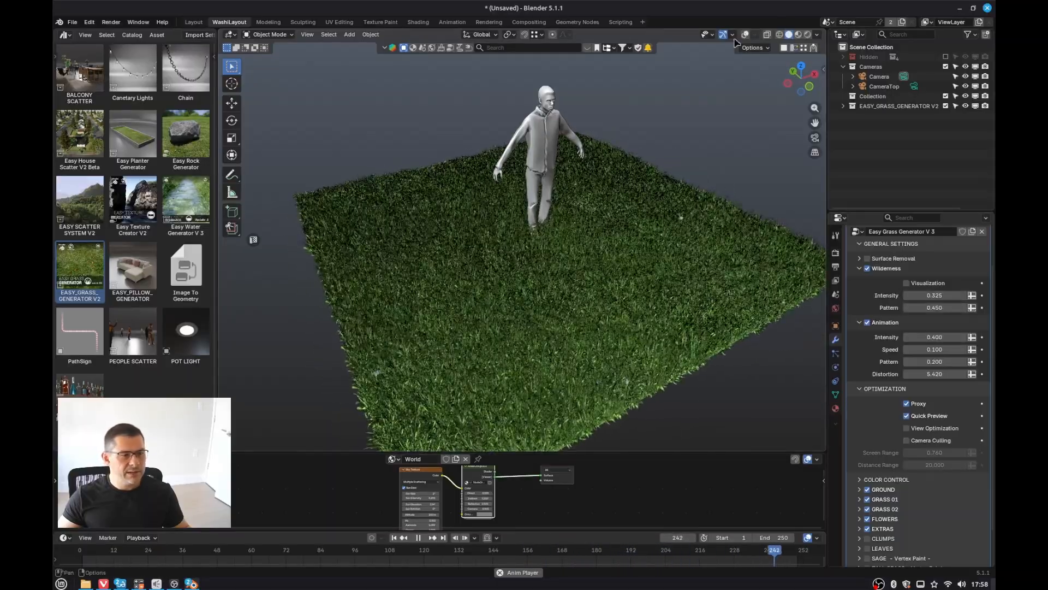
Step: Turn off the Outline option in the viewport shading settings
left_click(817, 34)
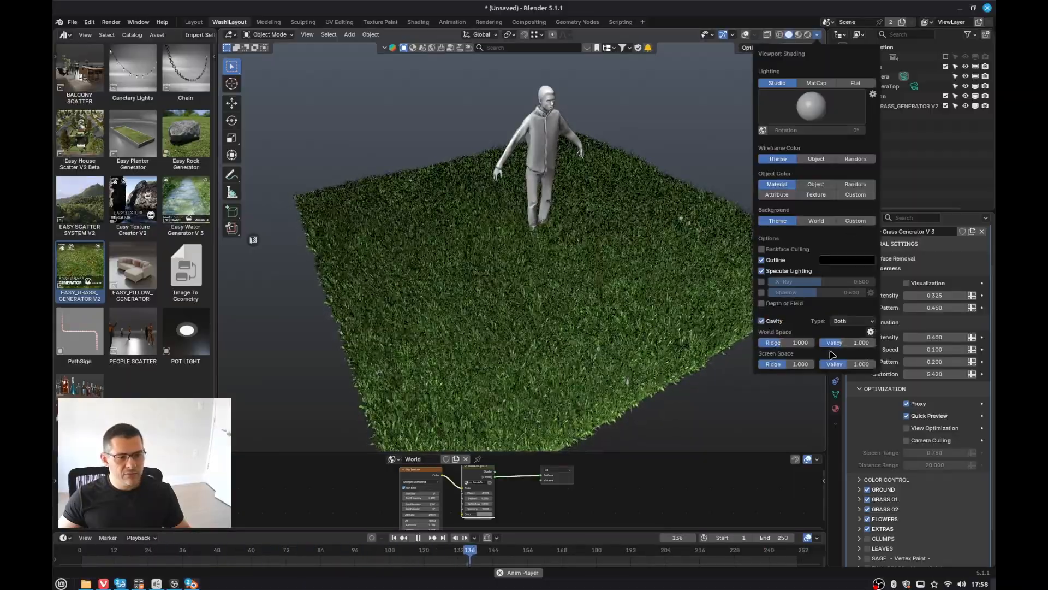
left_click(756, 34)
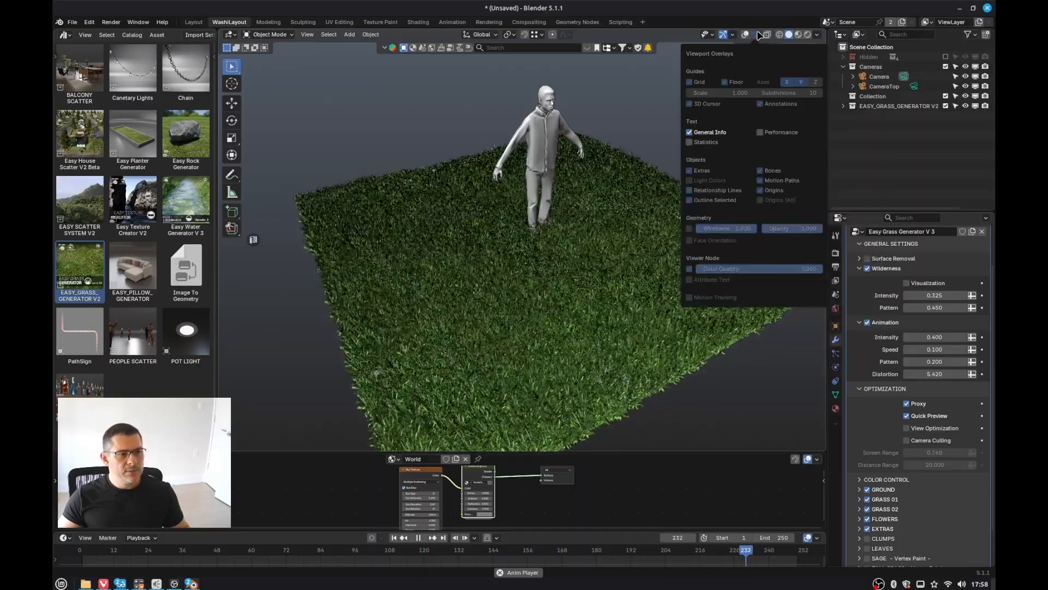
left_click(817, 35)
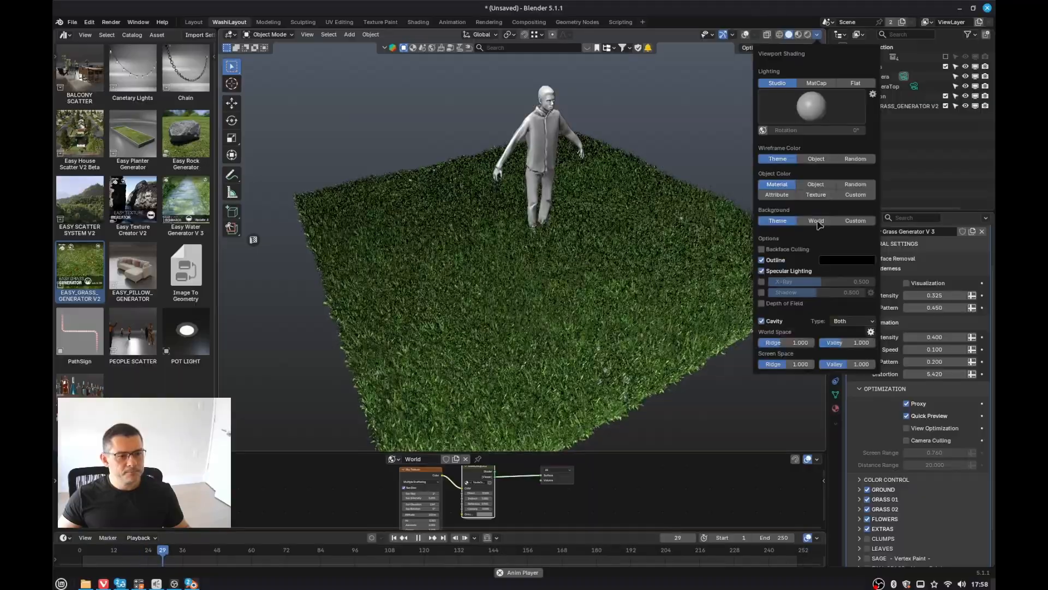
left_click(770, 261)
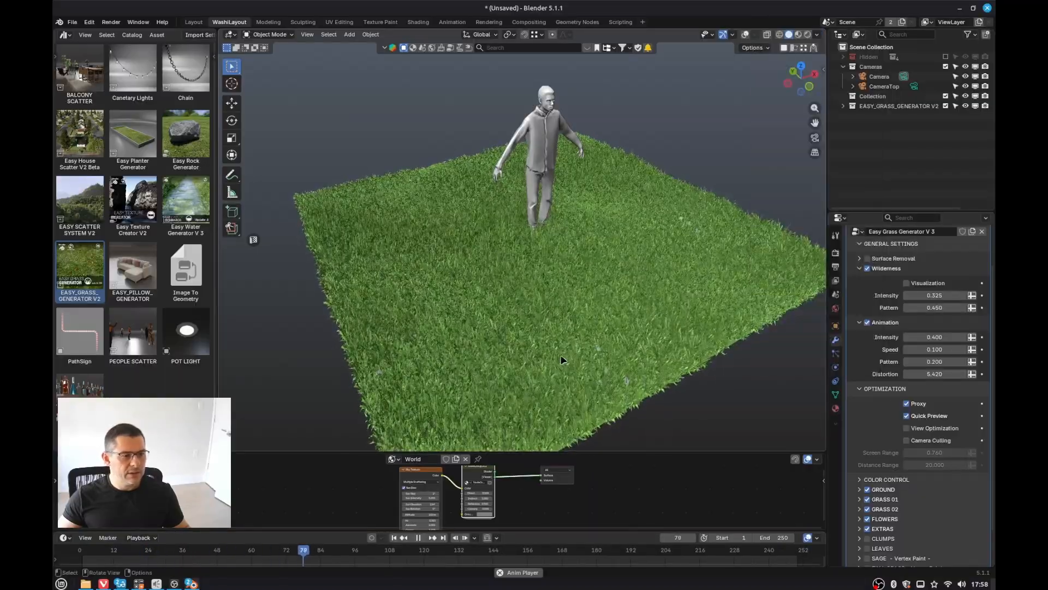
Step: Set the wind animation Intensity to 0.790 and toggle the Clumps layer on and off again
mouse_move(562, 358)
middle_mouse_down()
mouse_move(582, 327)
mouse_move(613, 339)
mouse_move(559, 283)
middle_mouse_up()
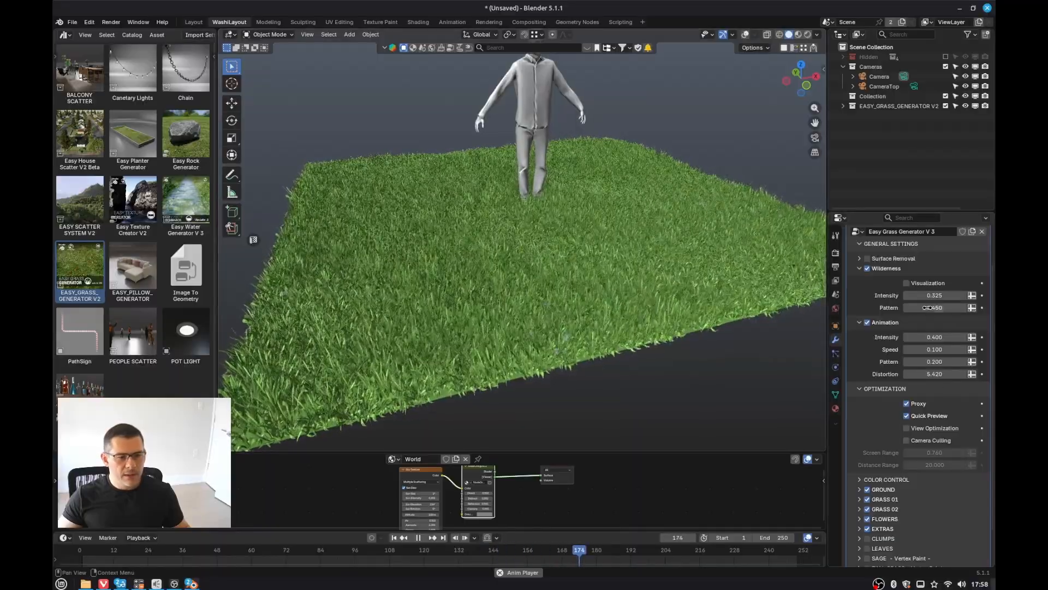
left_click_drag(935, 337, 1011, 337)
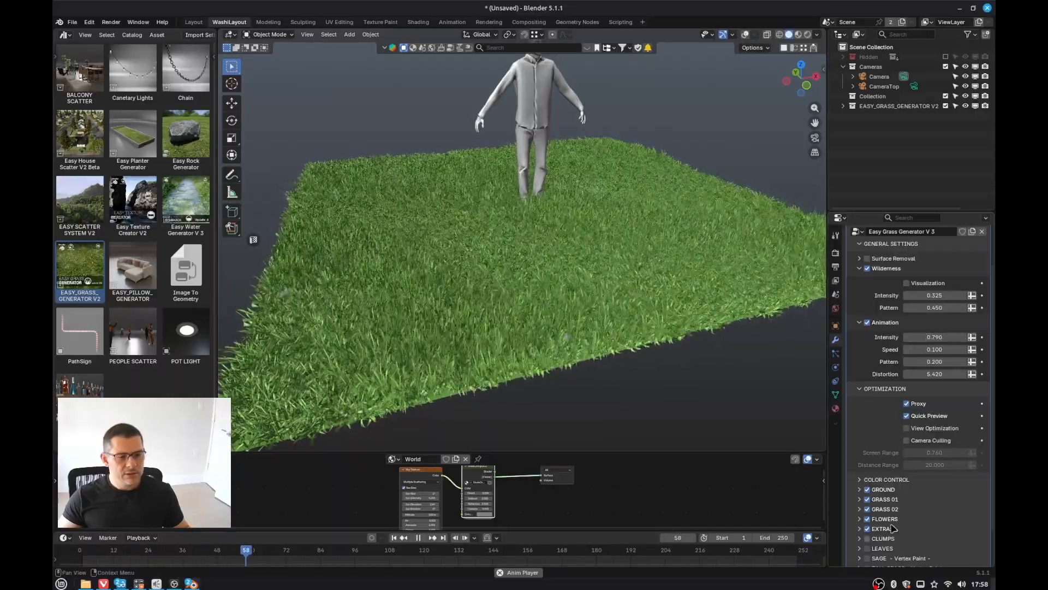
scroll(906, 426, "down", 3)
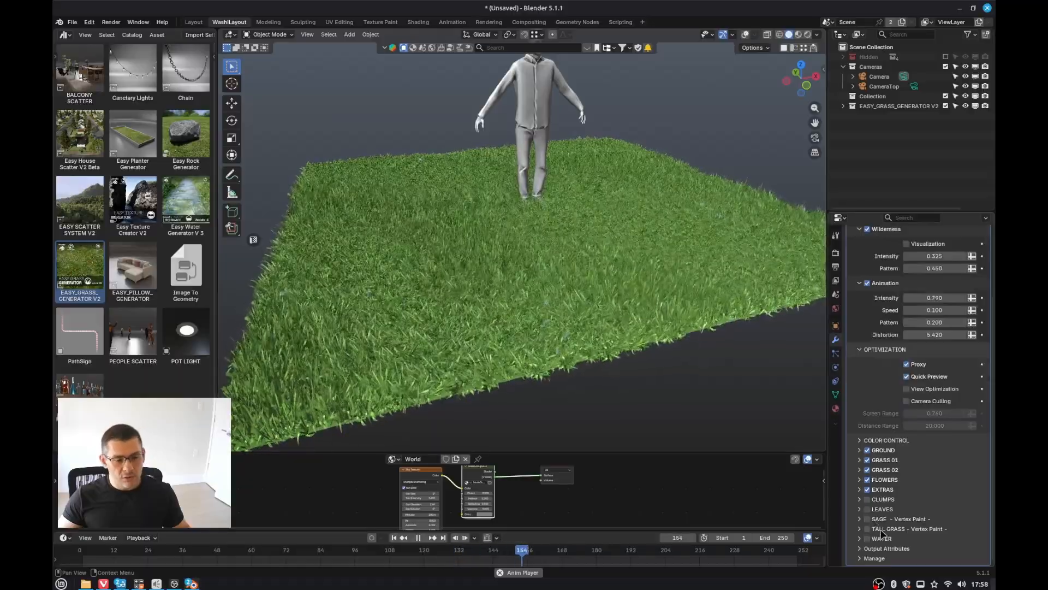
left_click(868, 500)
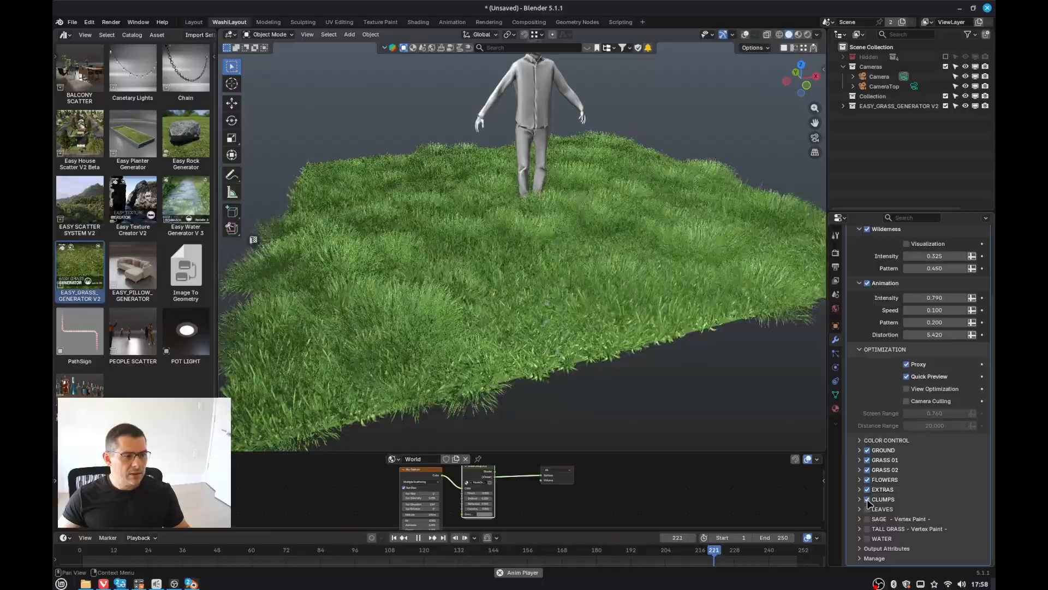
left_click(868, 500)
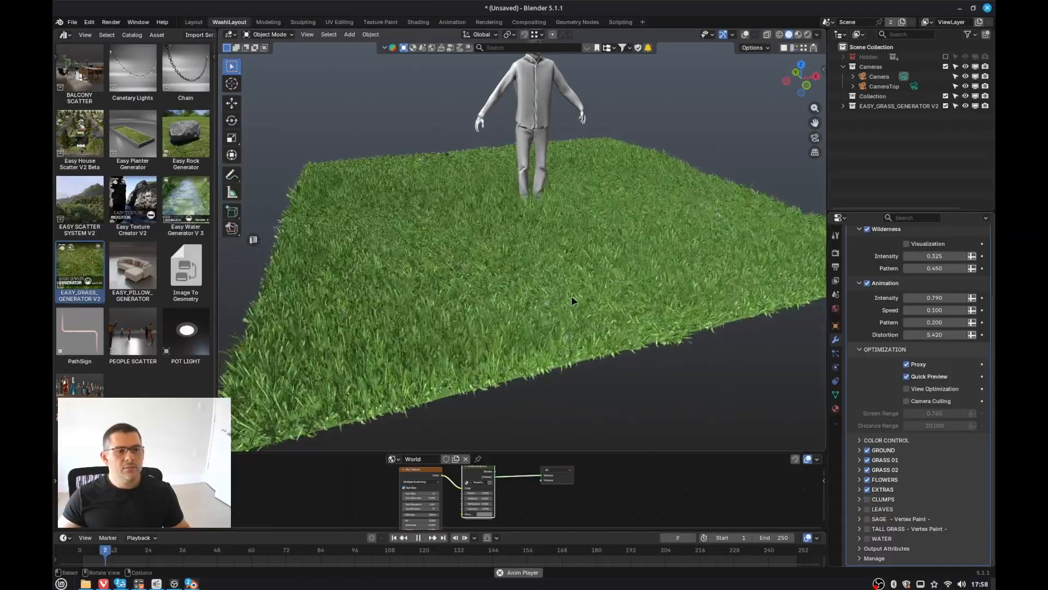
Step: Disable the Animation option on the grass modifier
middle_click_drag(551, 273, 548, 301)
scroll(729, 202, "down", 3)
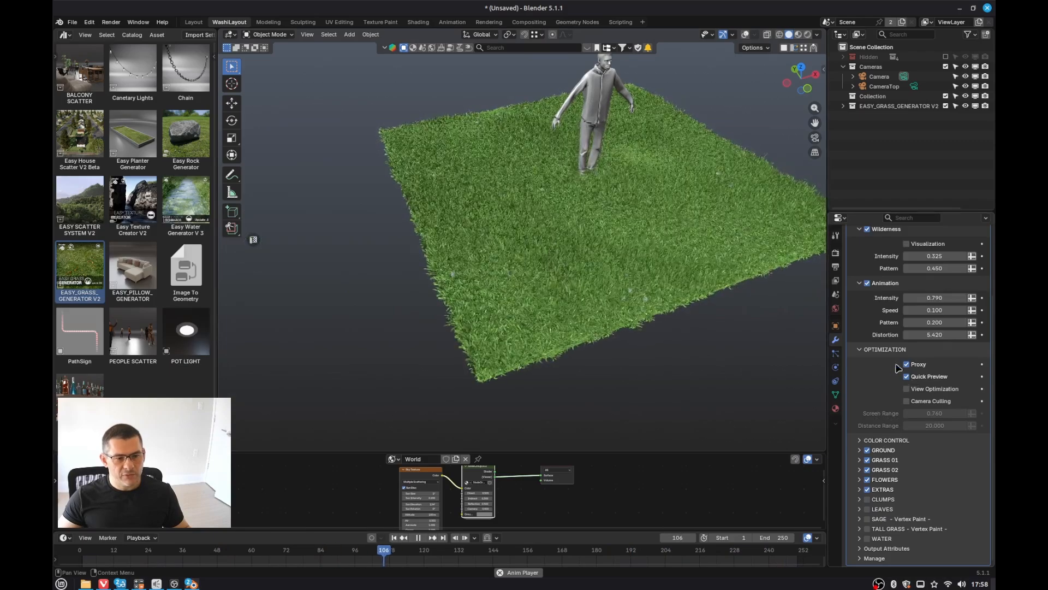
left_click(868, 283)
scroll(869, 338, "up", 4)
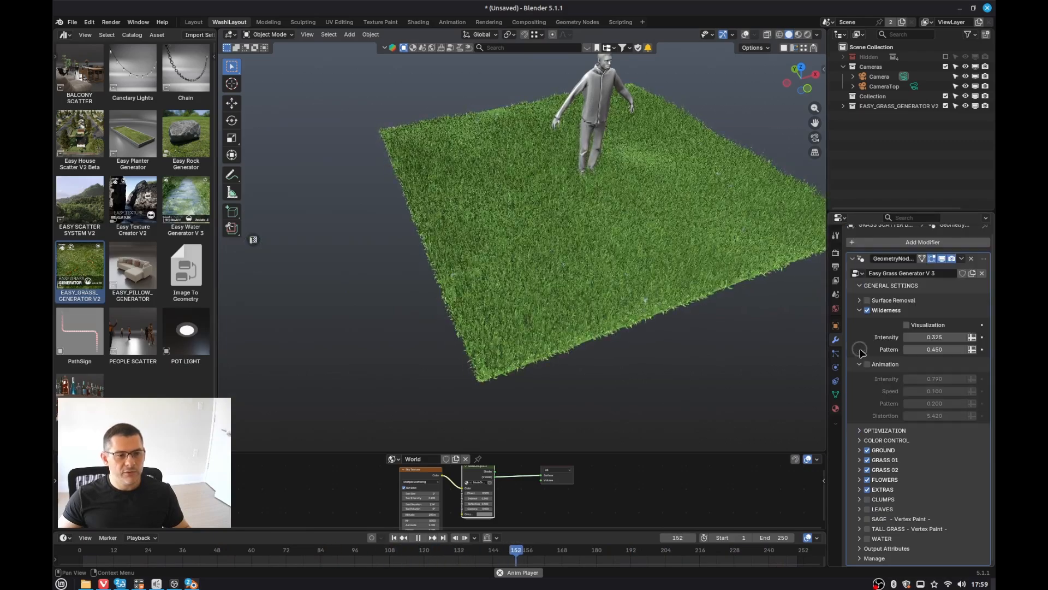
Step: Jump the timeline back to the start frame and stop the animation playback
key("shift+Left")
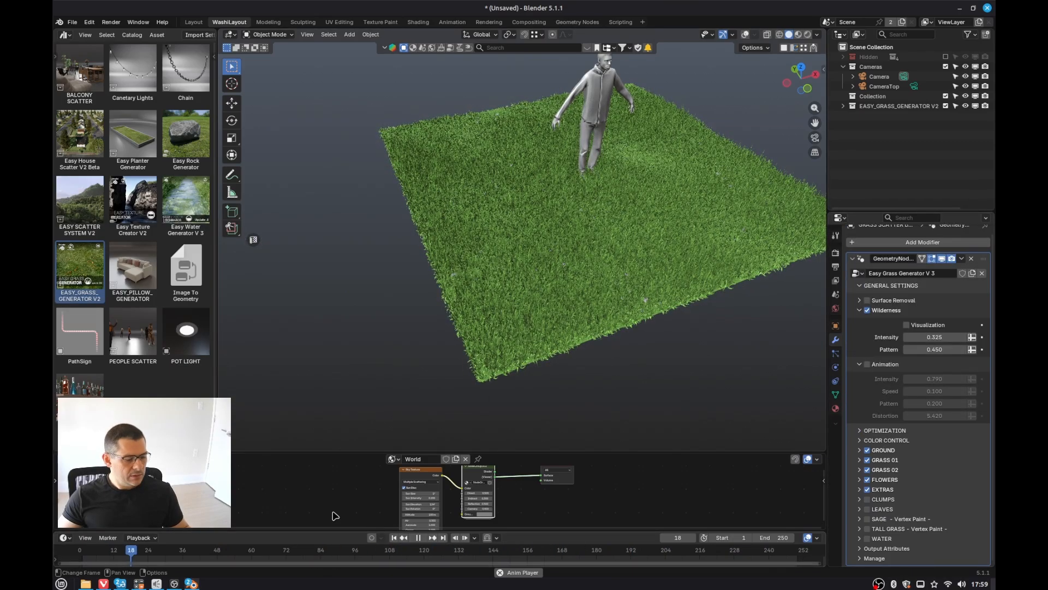
middle_click_drag(464, 349, 482, 319)
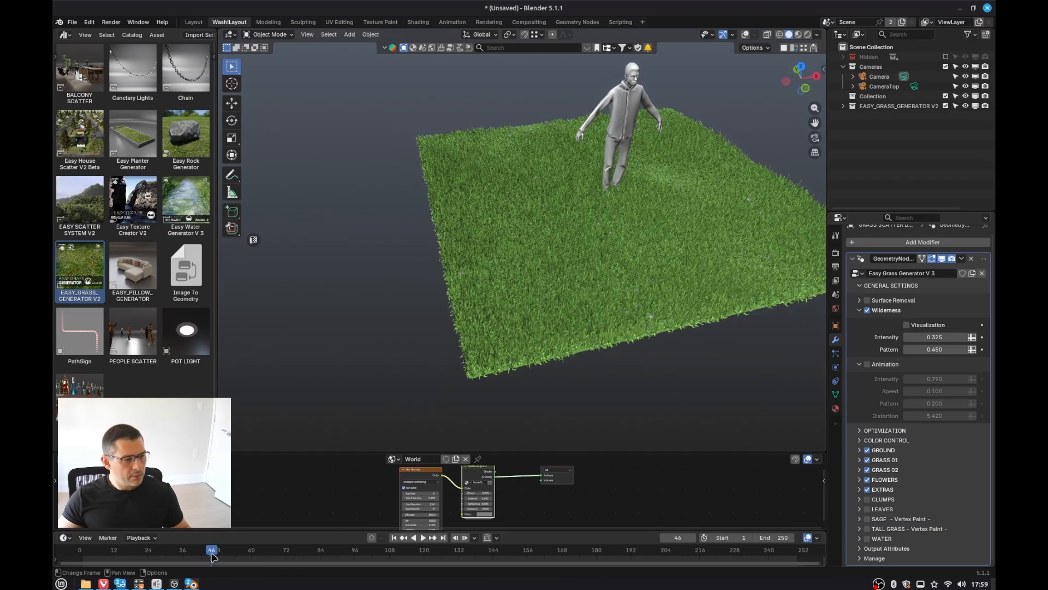
key("shift+Left")
key("space")
middle_click_drag(571, 341, 712, 164)
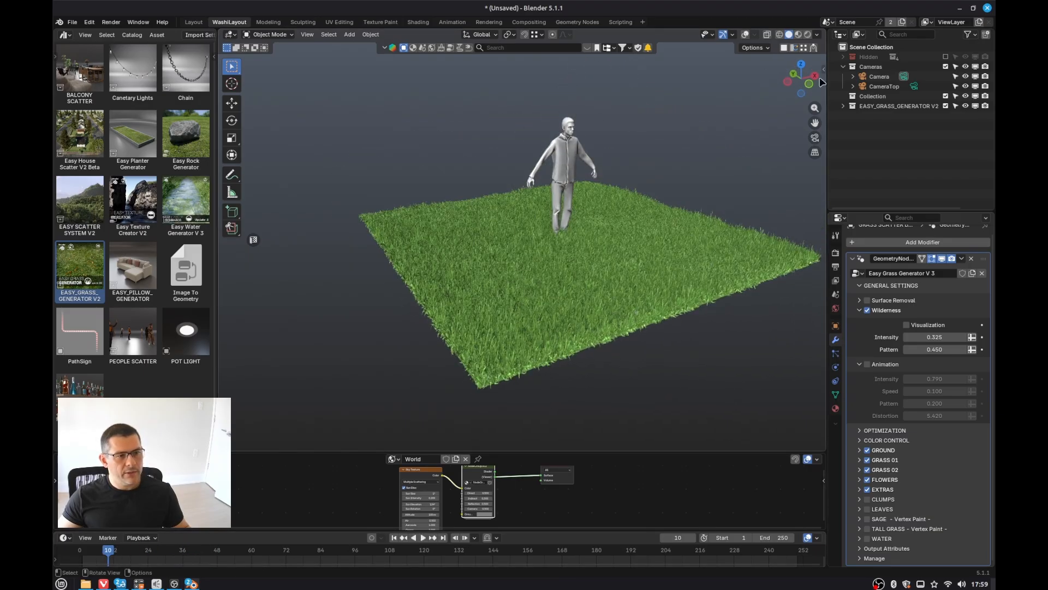
Step: Collapse the Animation section and set the Wilderness Intensity to 0.155
scroll(685, 320, "up", 1)
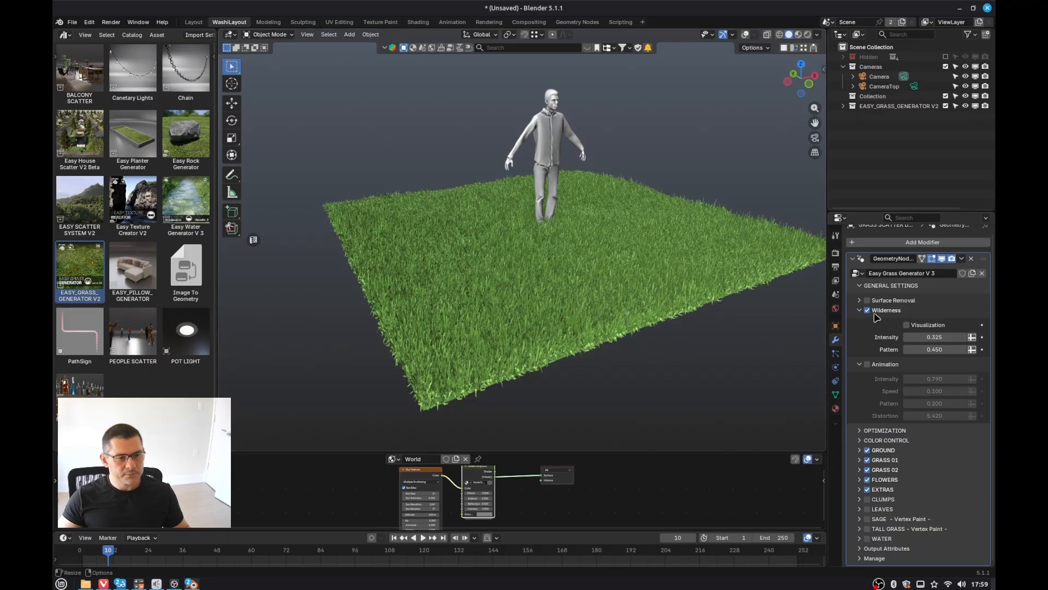
left_click(860, 364)
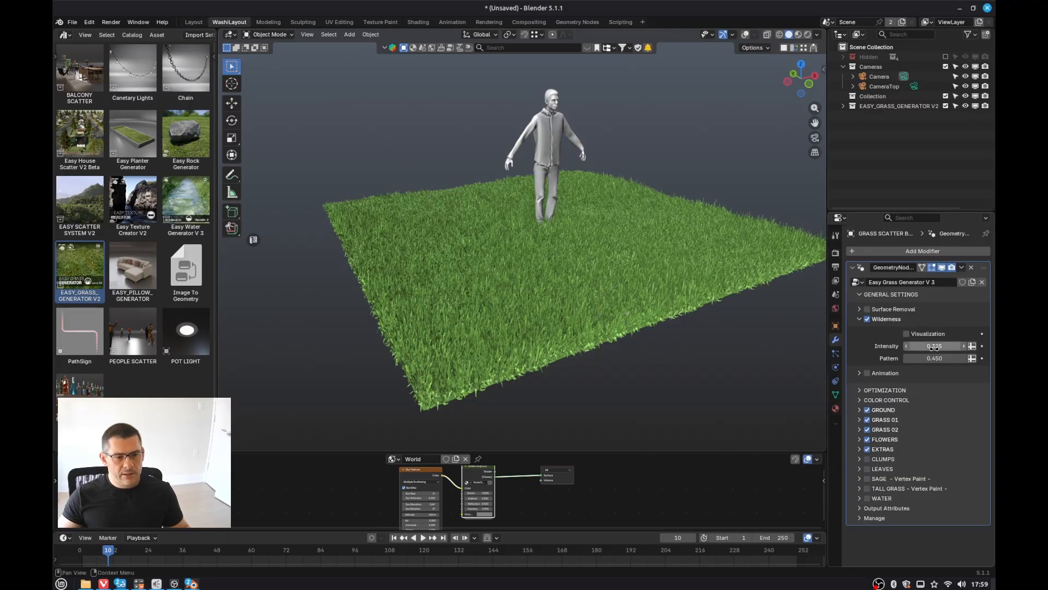
left_click_drag(931, 346, 898, 346)
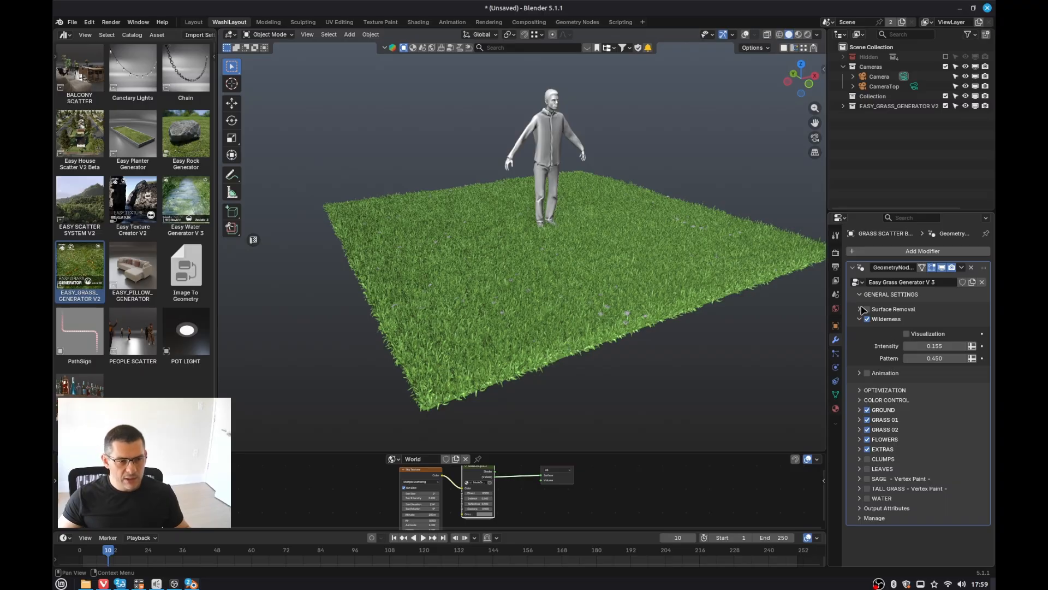
Step: Browse the Surface Removal, Animation and Optimization sections of the grass modifier
left_click(861, 309)
left_click(859, 310)
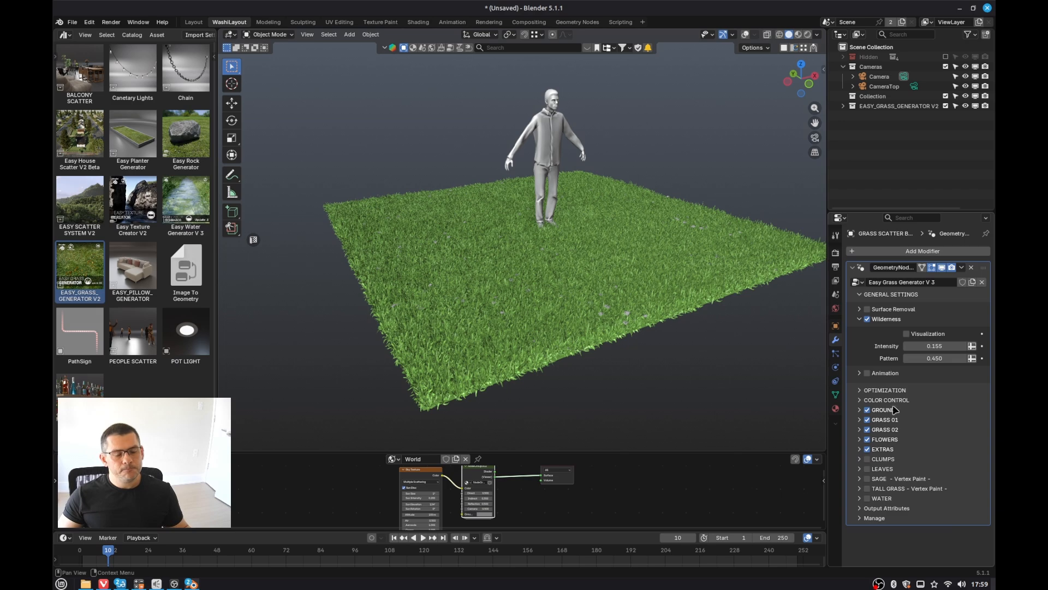
left_click(860, 374)
left_click(859, 374)
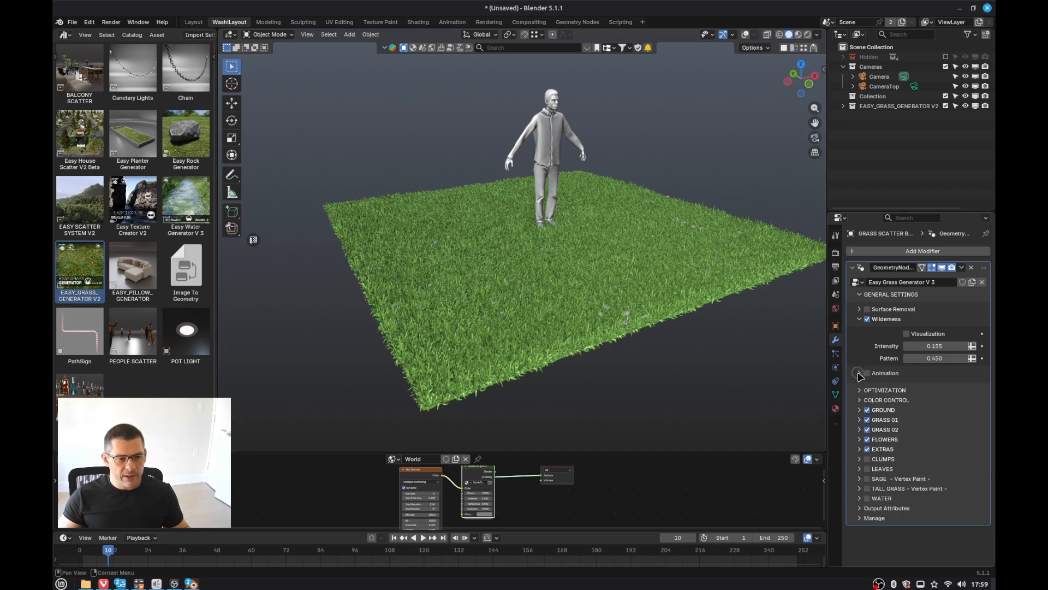
left_click(859, 391)
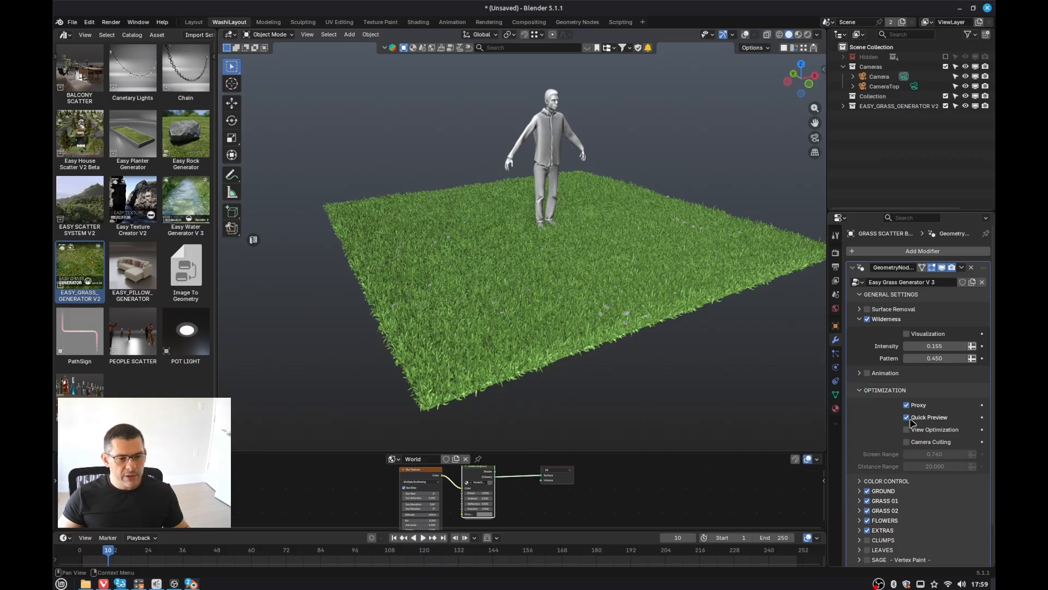
left_click(907, 417)
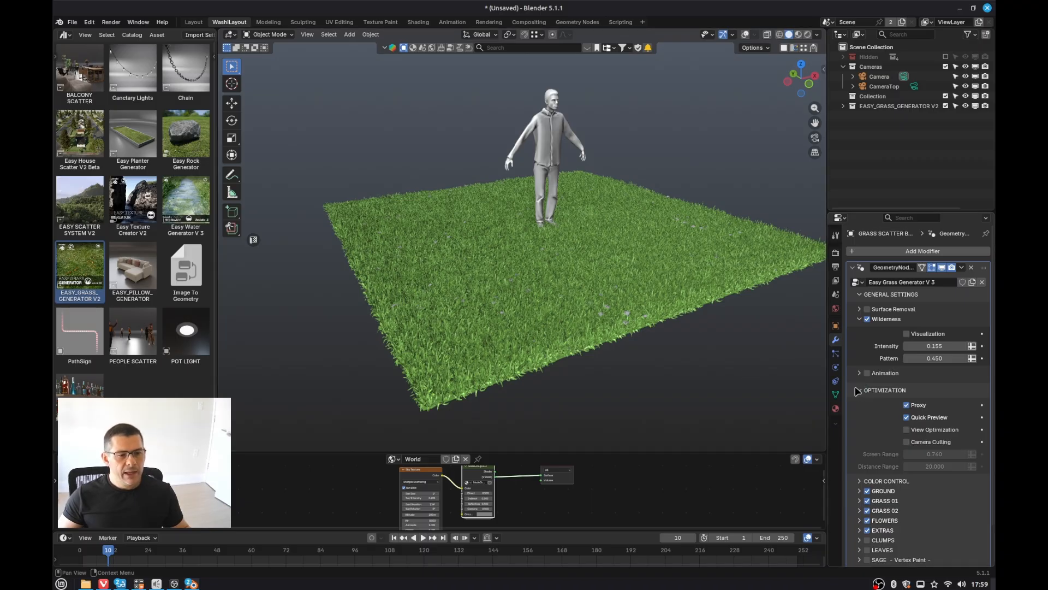
left_click(860, 390)
Step: Switch the viewport to Rendered shading
middle_click_drag(584, 238, 584, 267)
key("z")
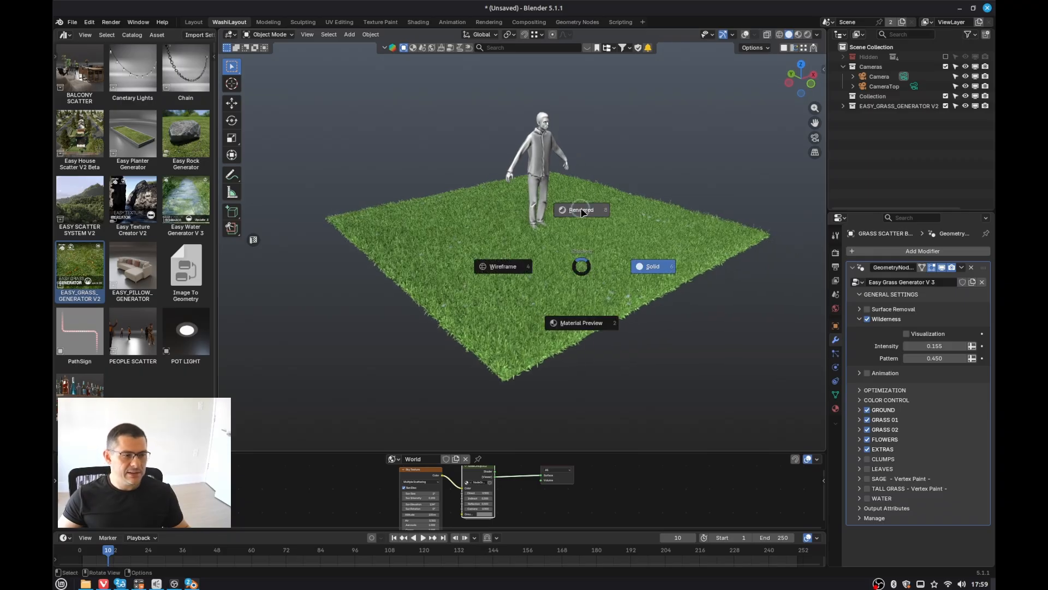
left_click(581, 210)
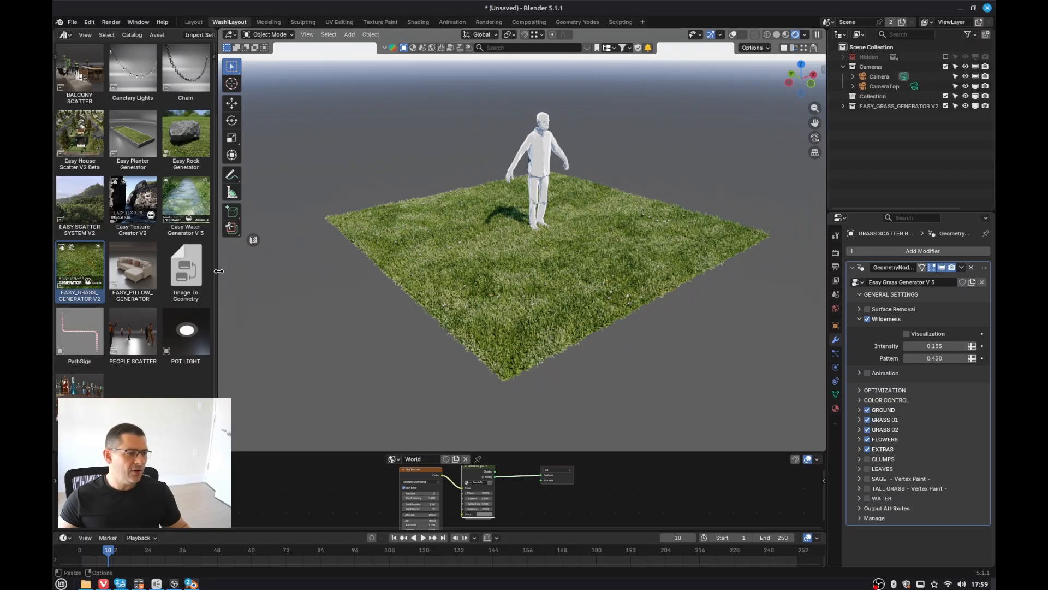
Step: Narrow the asset browser panel and examine the rendered grass field from closer
left_click_drag(218, 273, 171, 269)
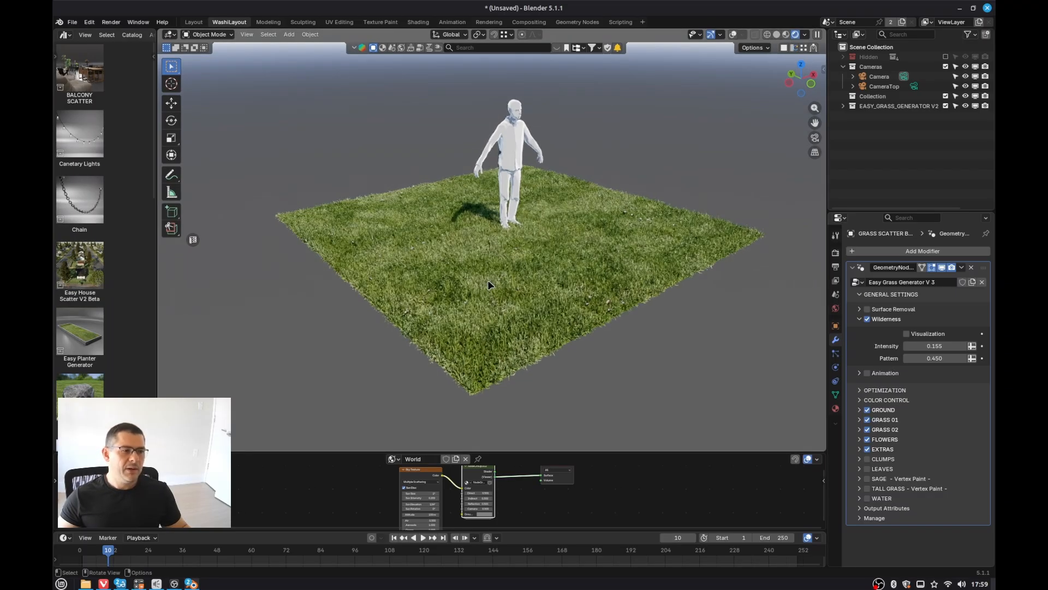
scroll(487, 280, "up", 4)
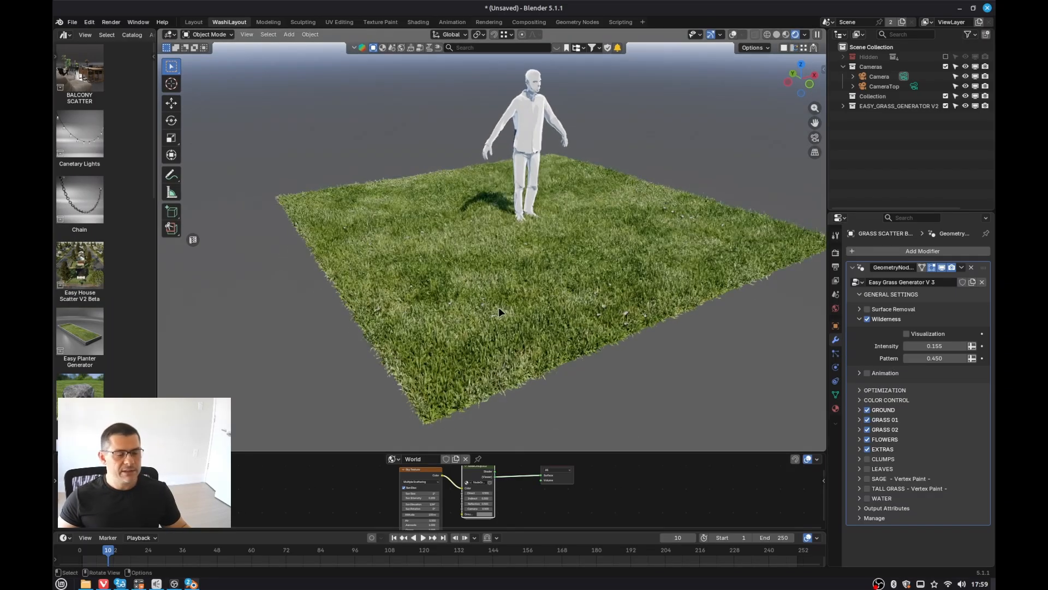
middle_click_drag(513, 314, 491, 322)
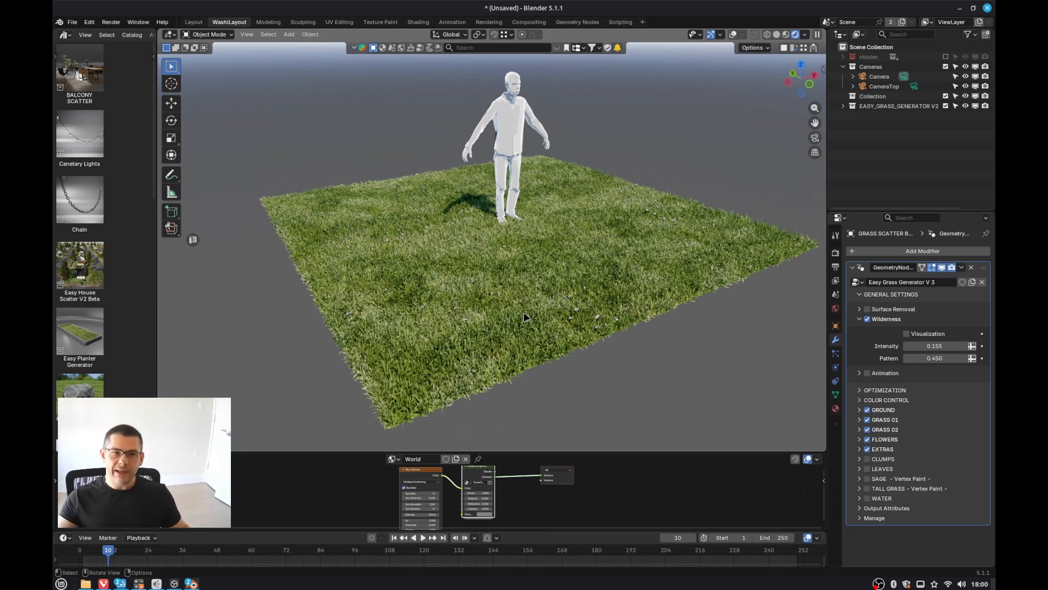
scroll(523, 312, "down", 1)
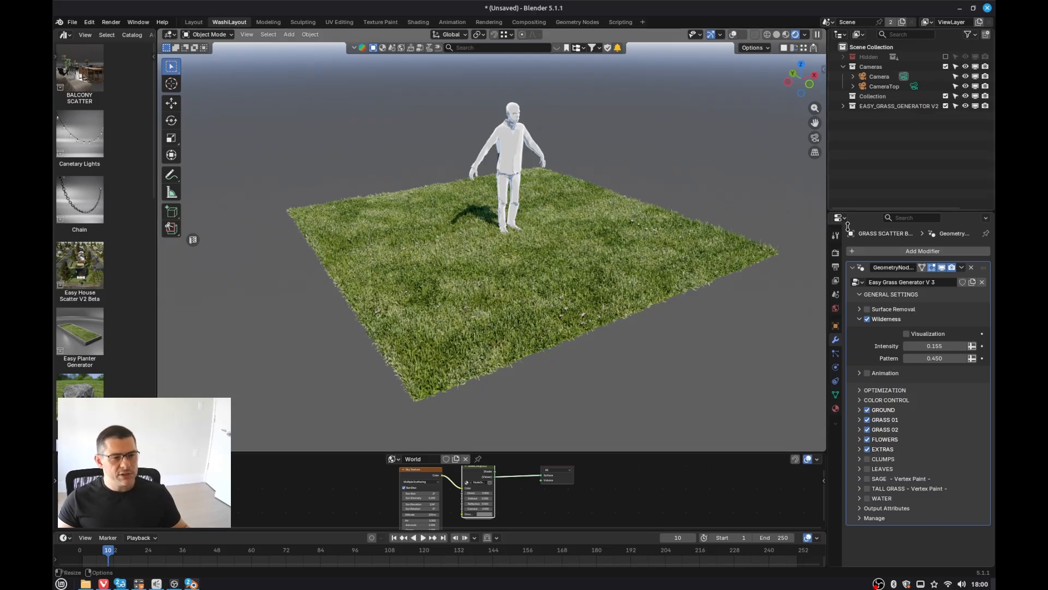
Step: Open the grass object's material slots and select the #EGG GRASS_01.001 material to inspect it
left_click(835, 408)
scroll(869, 292, "up", 5)
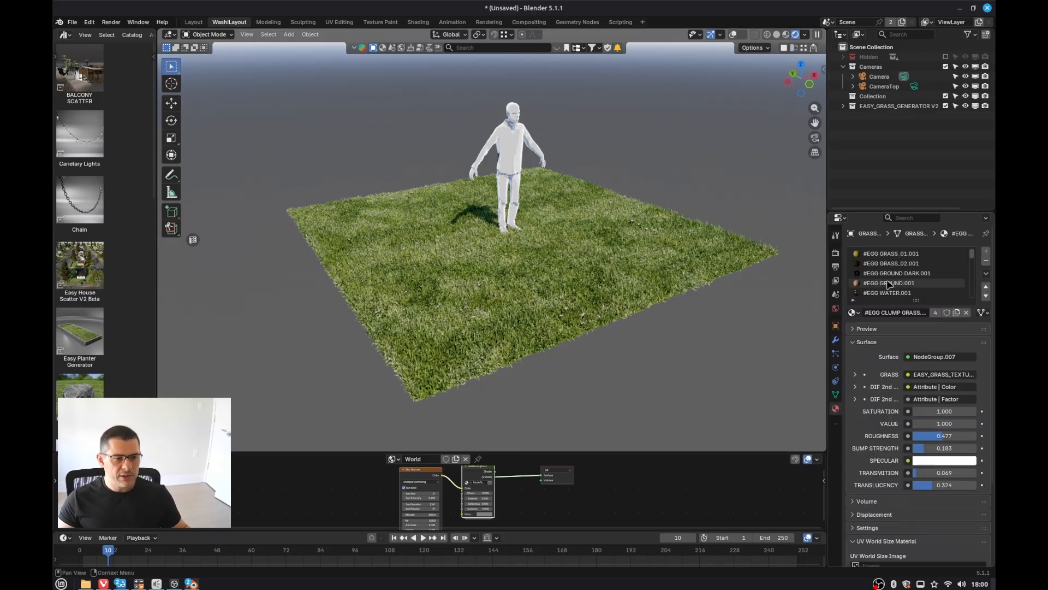
left_click(890, 254)
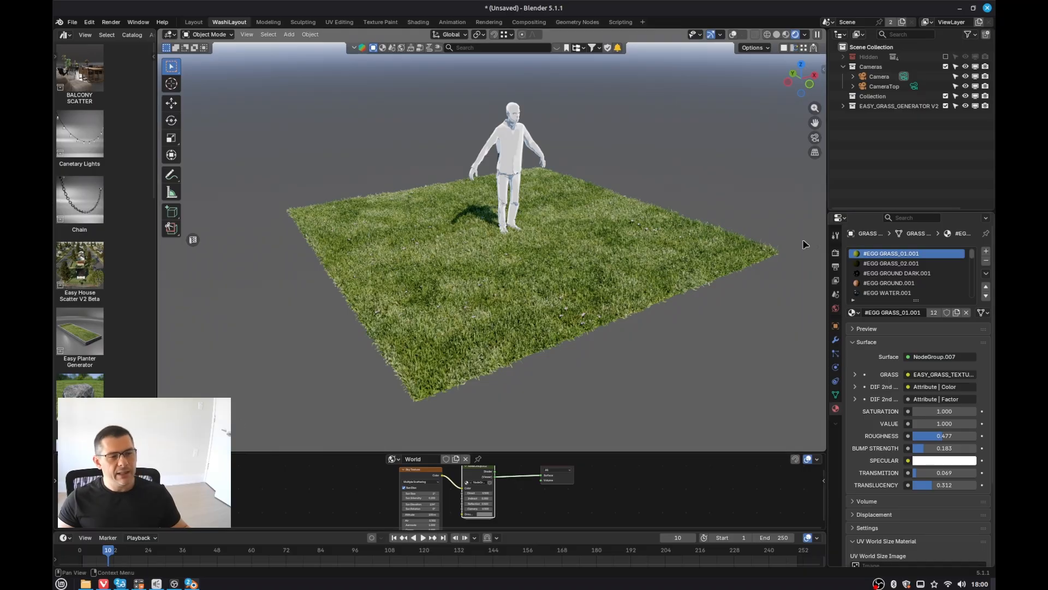
Step: Return to the grass modifier settings and collapse the Wilderness section
left_click(658, 286)
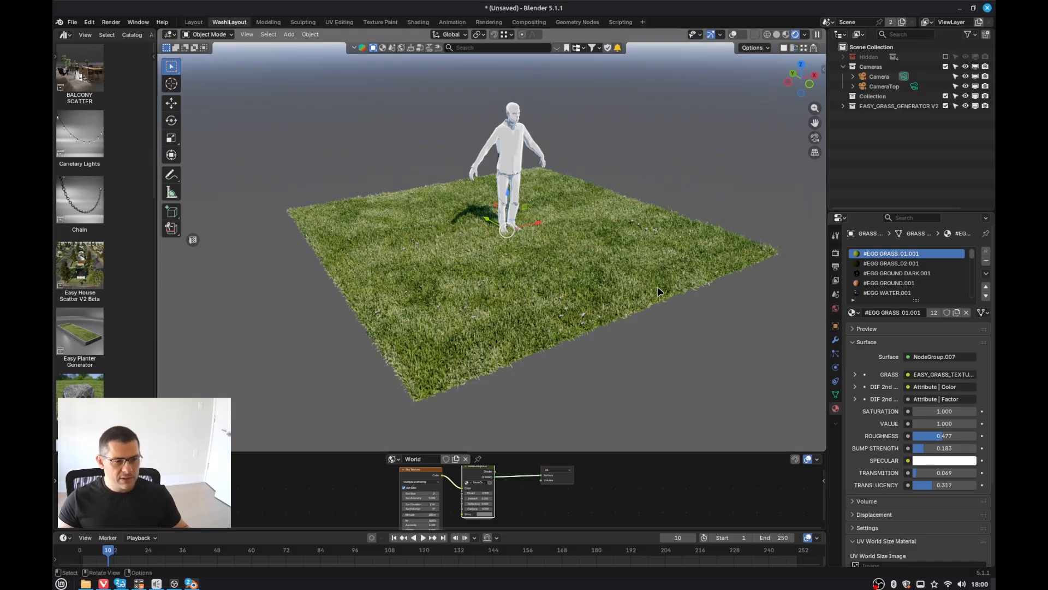
left_click(835, 340)
left_click(861, 320)
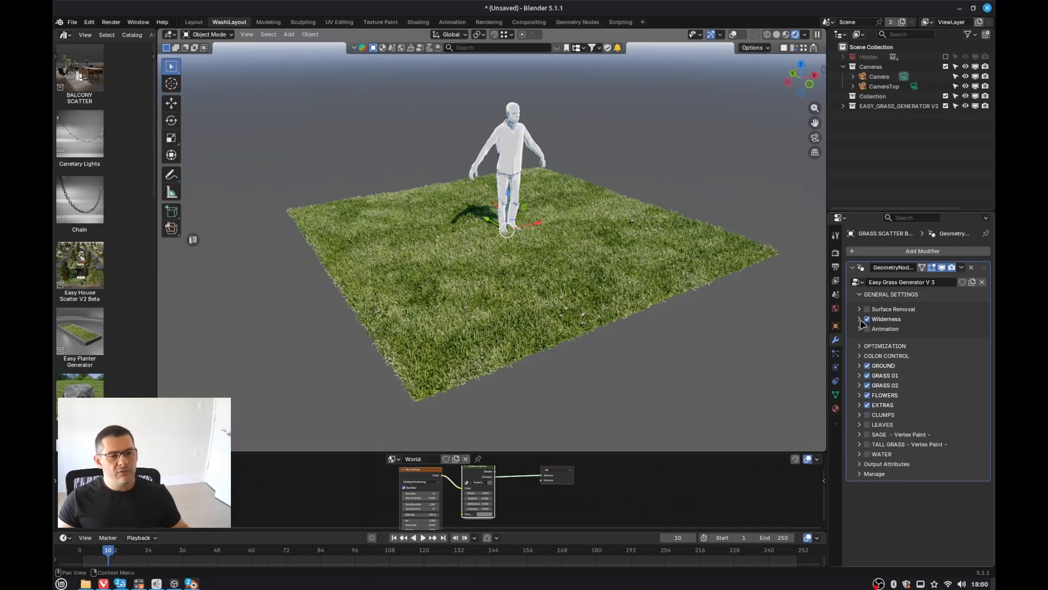
Step: Expand the GRASS 01 section to review its settings, then collapse it again
left_click(860, 376)
left_click_drag(937, 462, 967, 478)
key("Escape")
key("Escape")
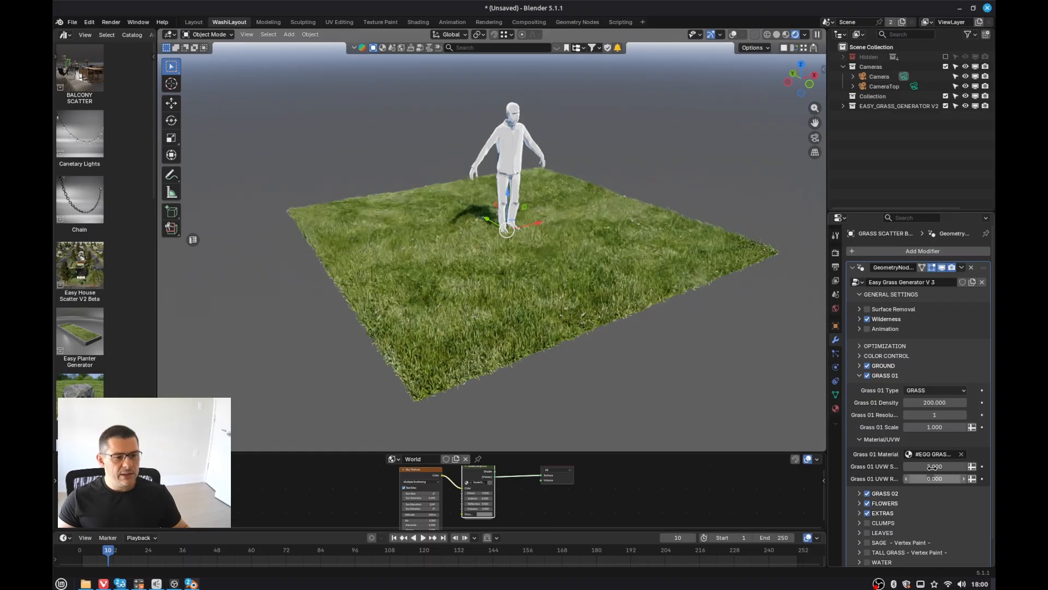
left_click(860, 375)
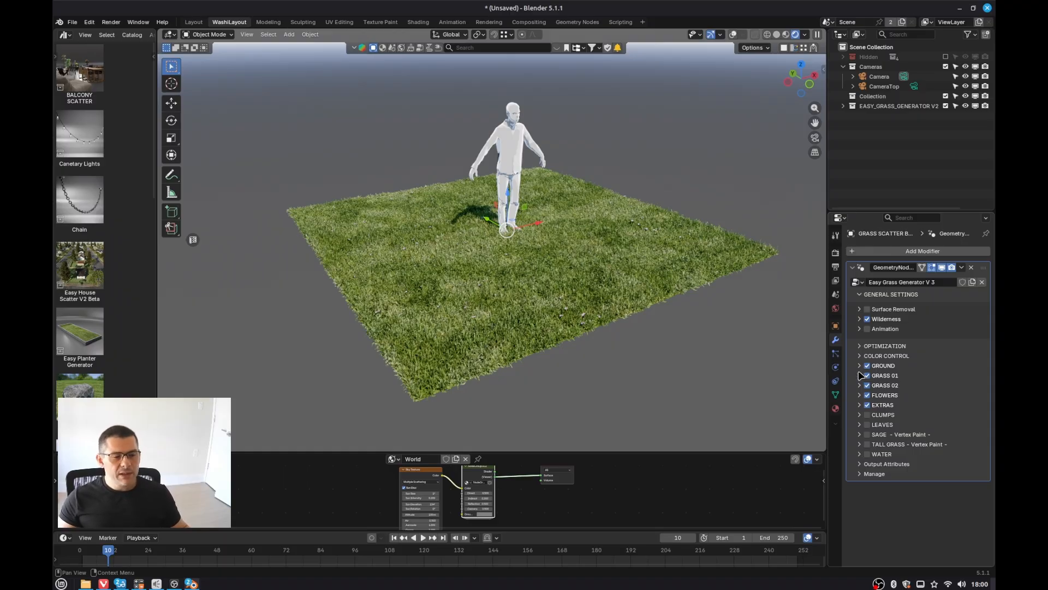
Step: Open Color Control, widen the properties editor, and set Grass 01 Tonality Intensity to 0.860
left_click(861, 355)
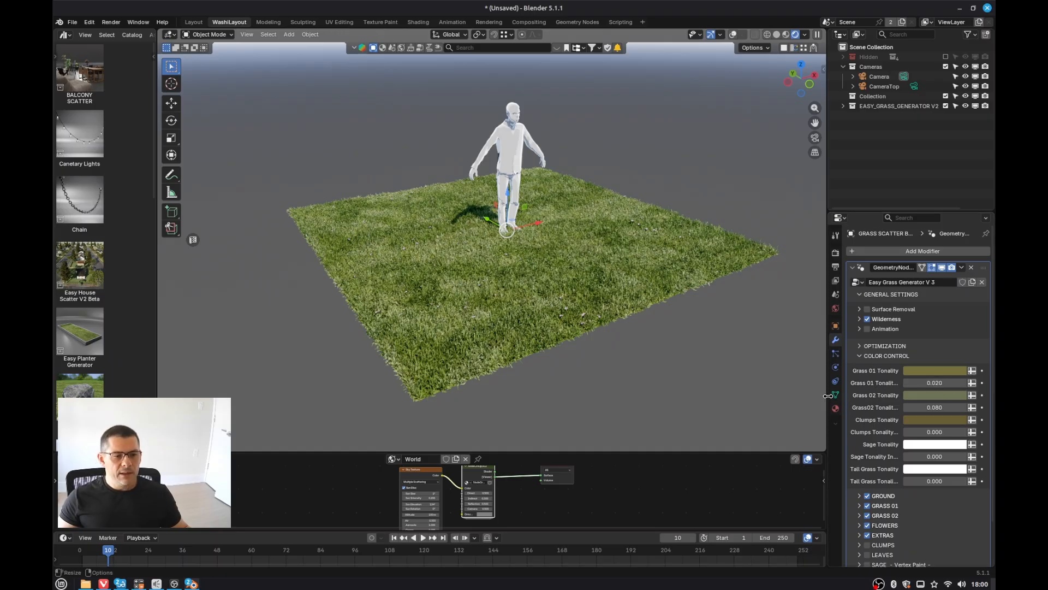
left_click_drag(828, 395, 766, 395)
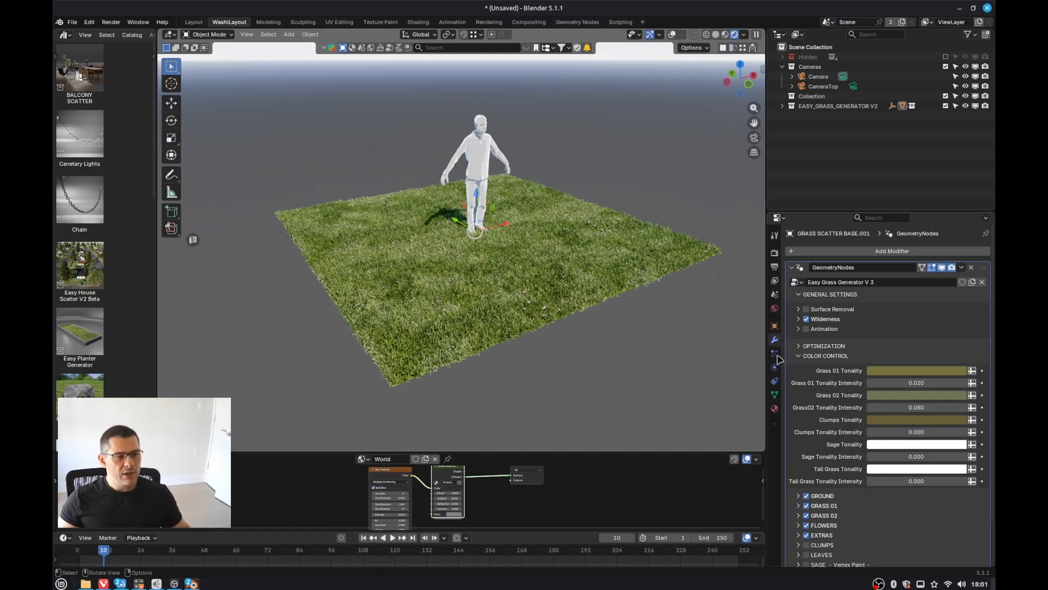
left_click_drag(925, 378, 960, 378)
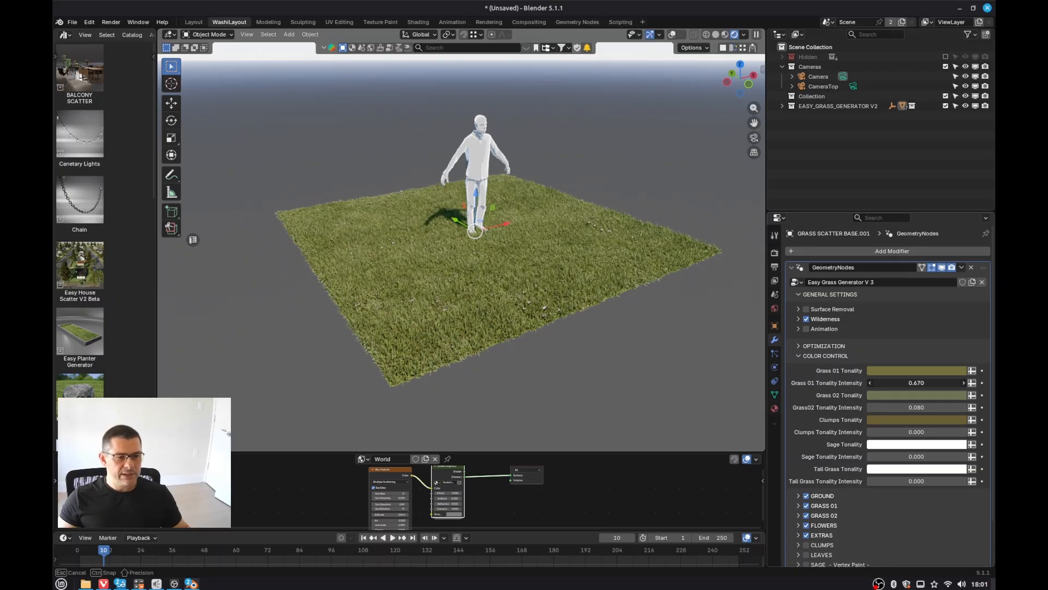
mouse_move(928, 382)
left_mouse_down()
mouse_move(961, 382)
mouse_move(916, 383)
left_mouse_up()
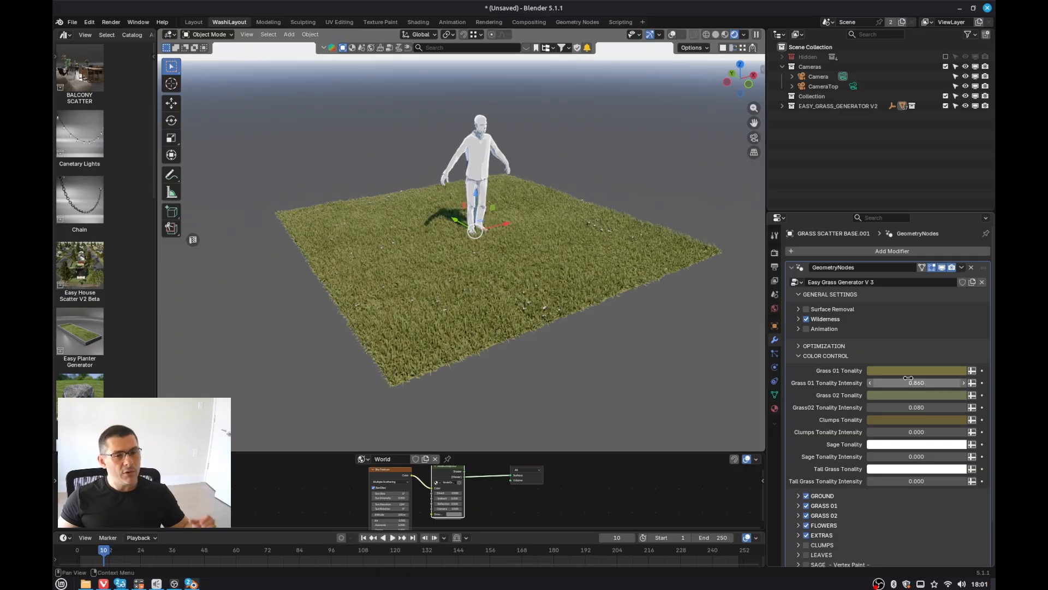
Step: Set the Grass 01 Tonality colour to green #3B7636 and its intensity to 0.700
left_click(915, 369)
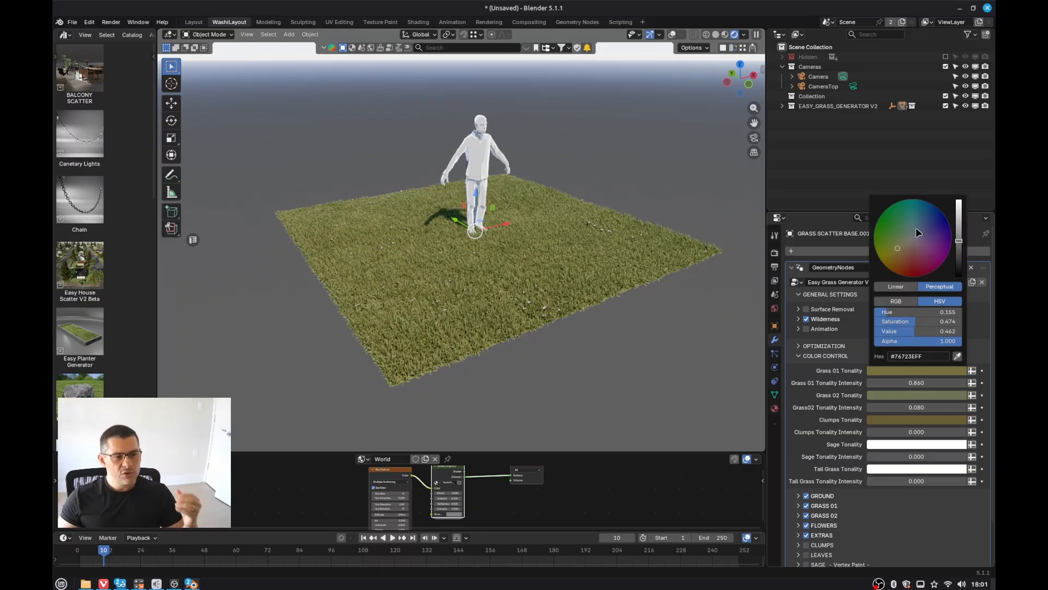
left_click(896, 232)
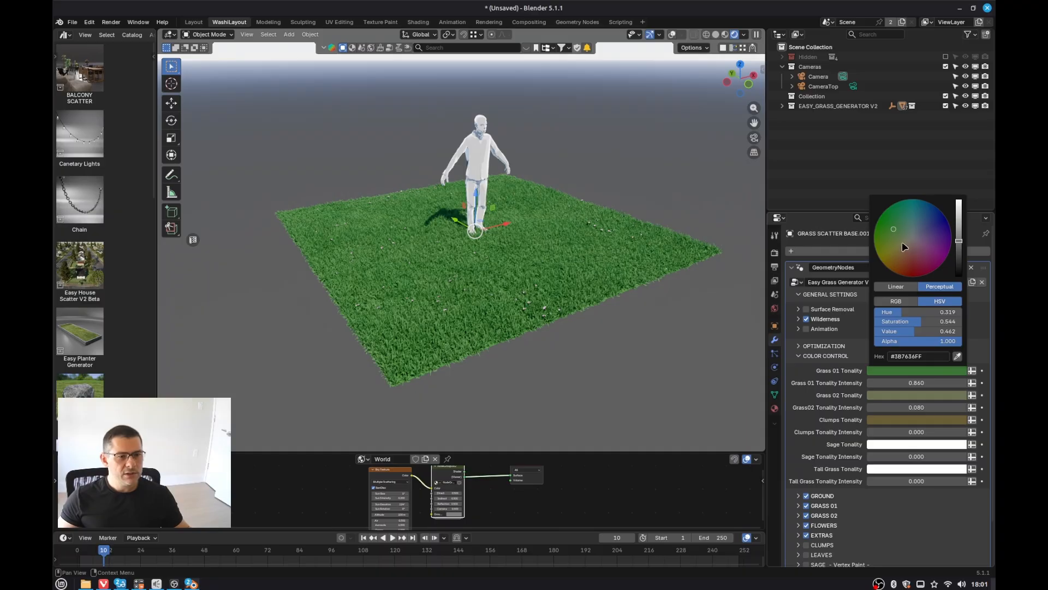
left_click_drag(905, 244, 894, 230)
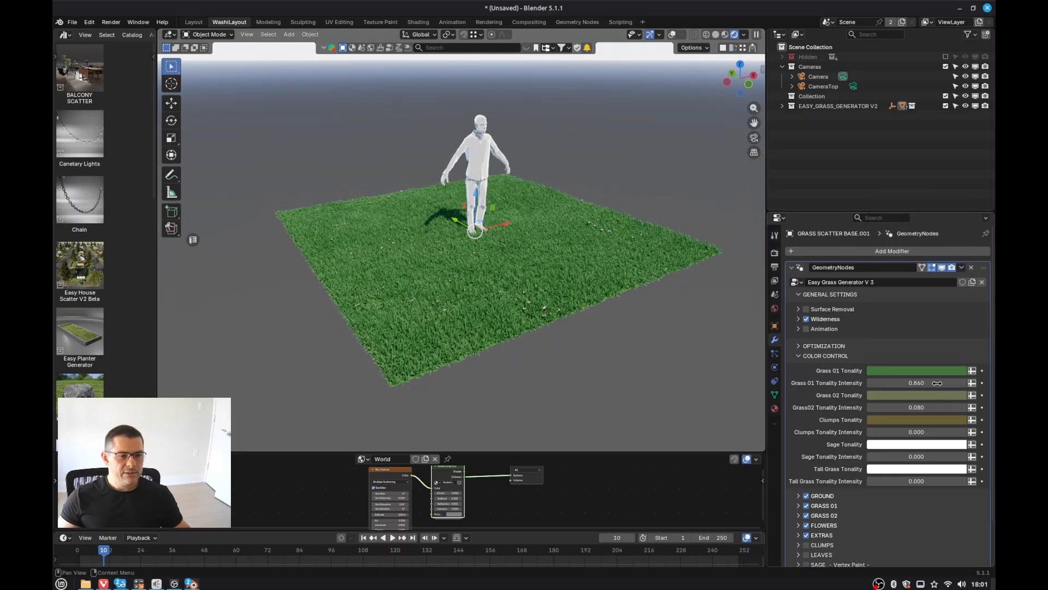
mouse_move(917, 382)
left_mouse_down()
mouse_move(890, 383)
mouse_move(916, 383)
left_mouse_up()
Step: Change the Grass 01 Tonality colour to a brown shade and set its intensity to 0.250
scroll(464, 265, "up", 4)
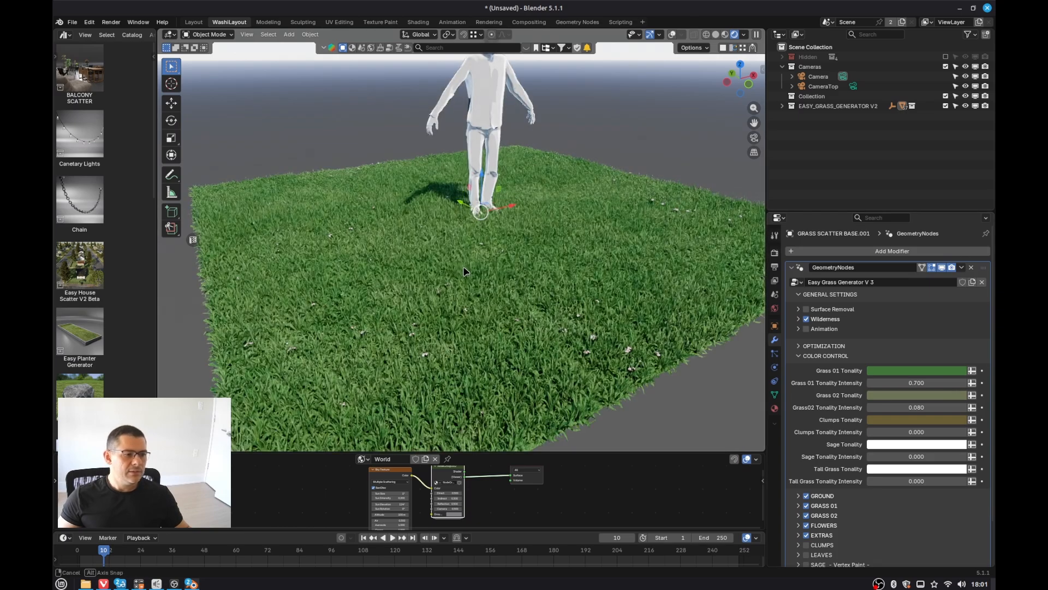
scroll(464, 272, "down", 5)
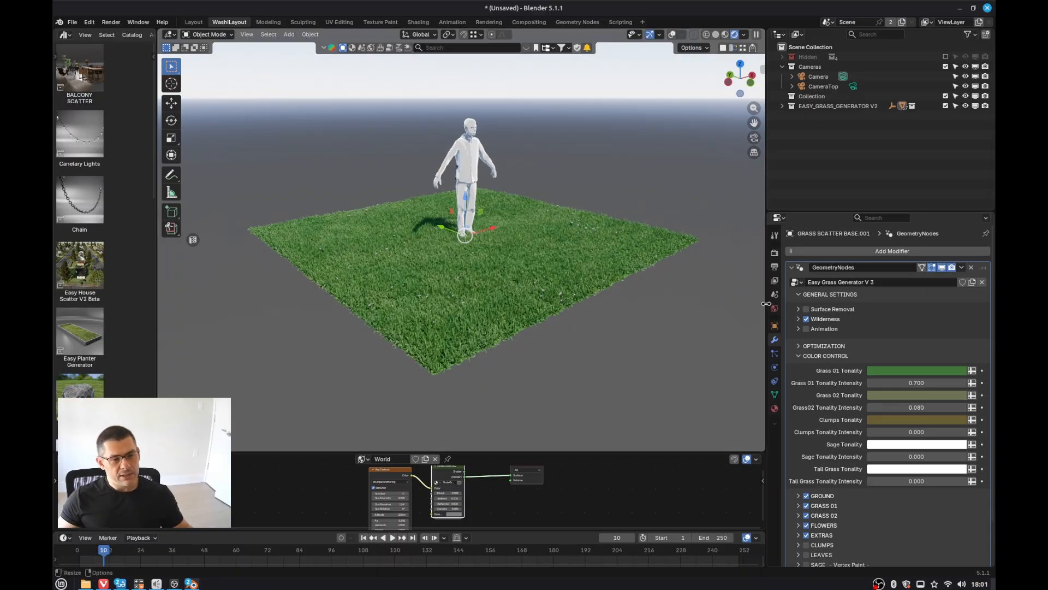
left_click(896, 370)
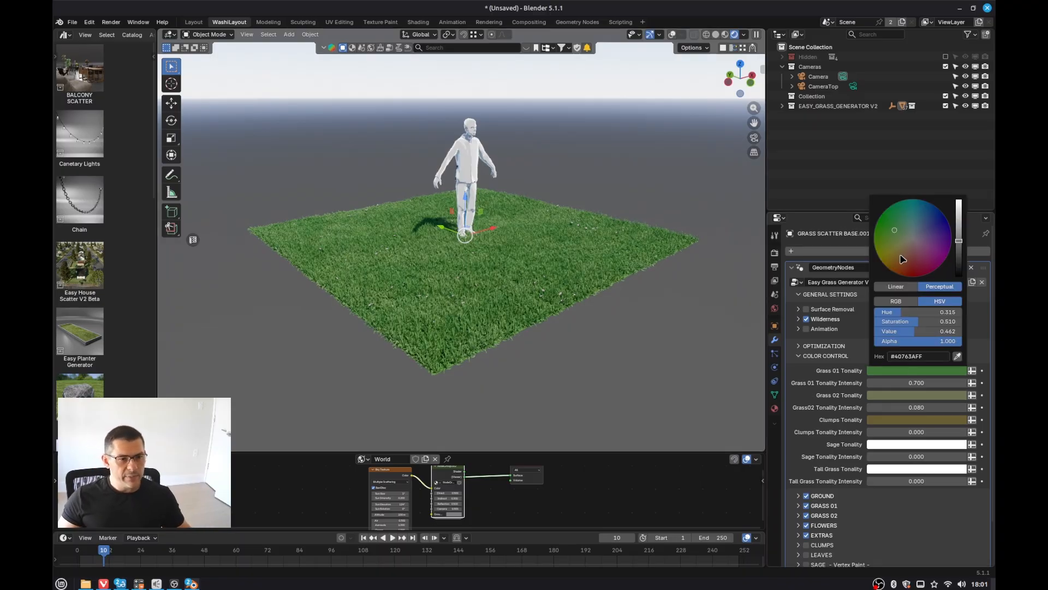
left_click(904, 258)
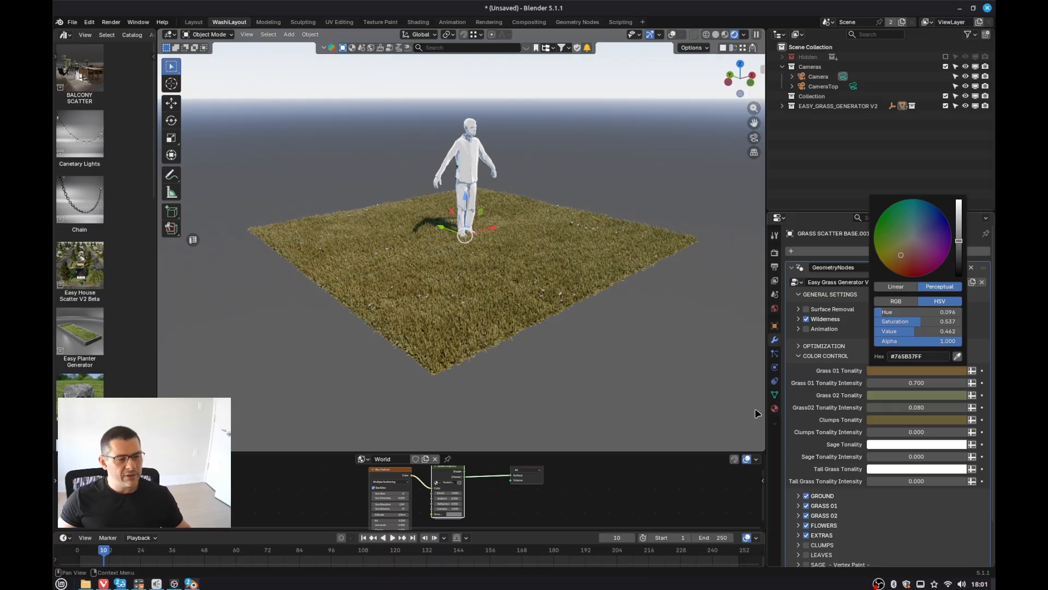
mouse_move(962, 248)
left_mouse_down()
mouse_move(959, 265)
mouse_move(959, 214)
mouse_move(962, 255)
left_mouse_up()
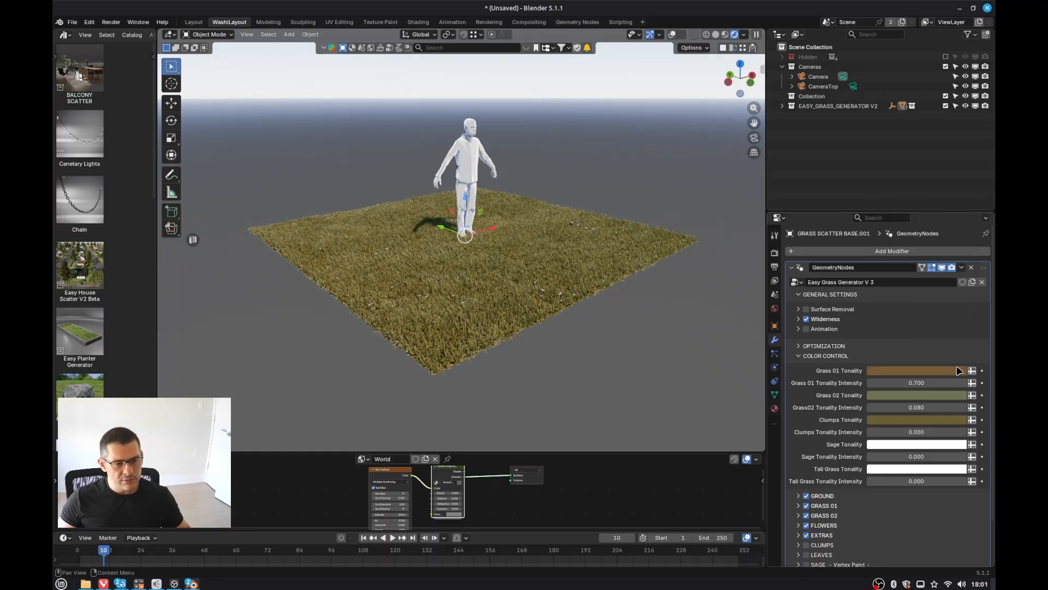
left_click_drag(928, 383, 881, 382)
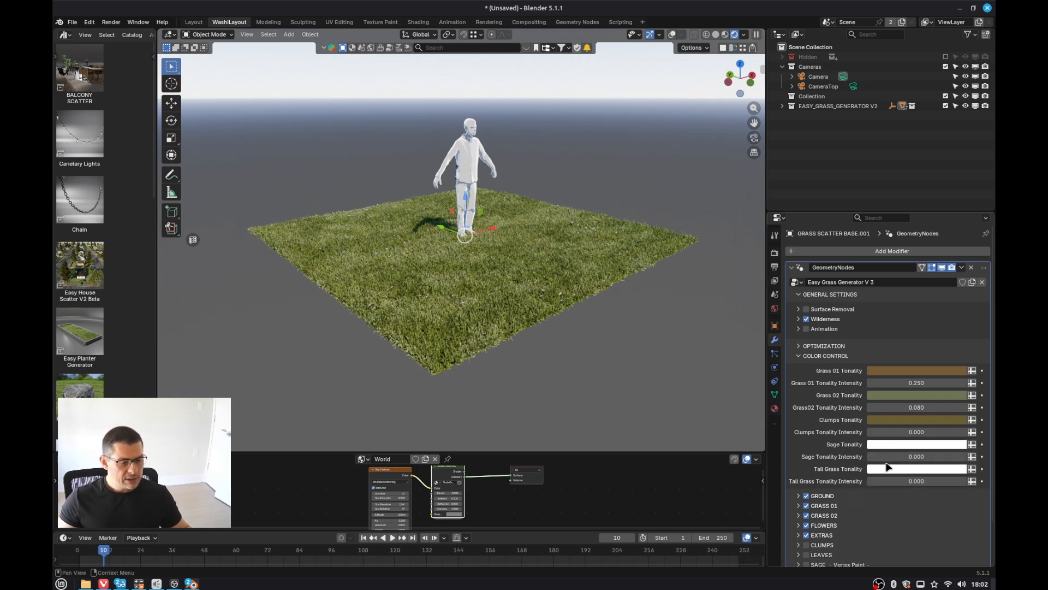
Step: Enable the CLUMPS grass layer on the modifier
left_click(807, 545)
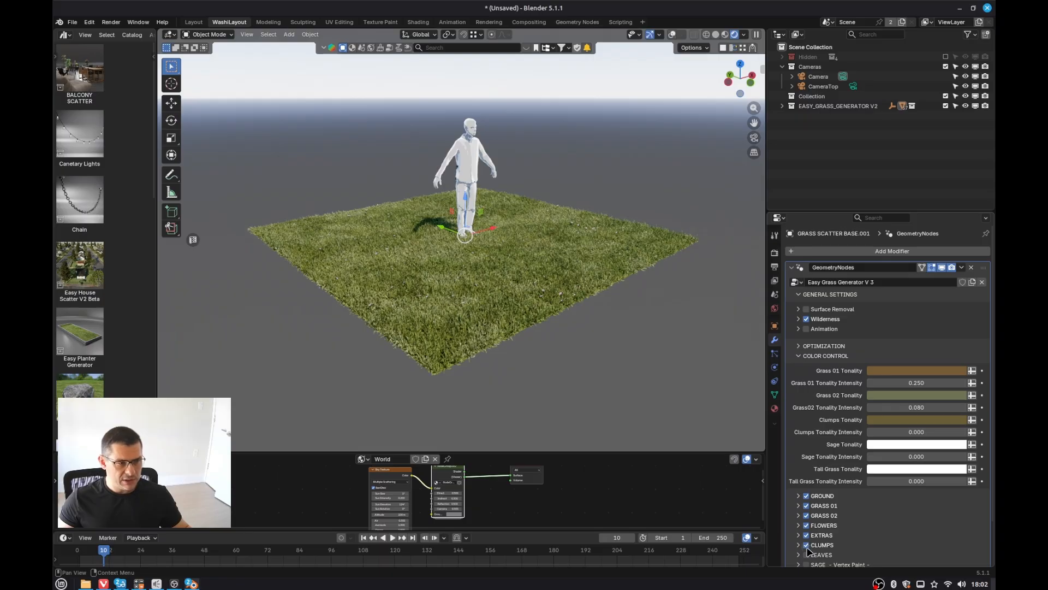
scroll(499, 264, "up", 3)
scroll(499, 264, "up", 2)
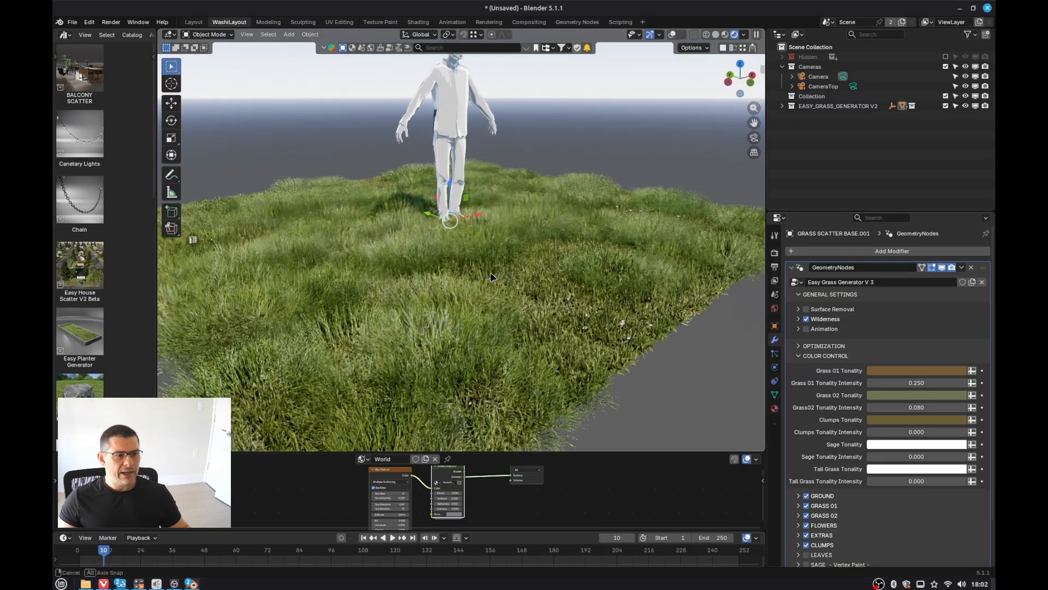
middle_click_drag(494, 273, 472, 276)
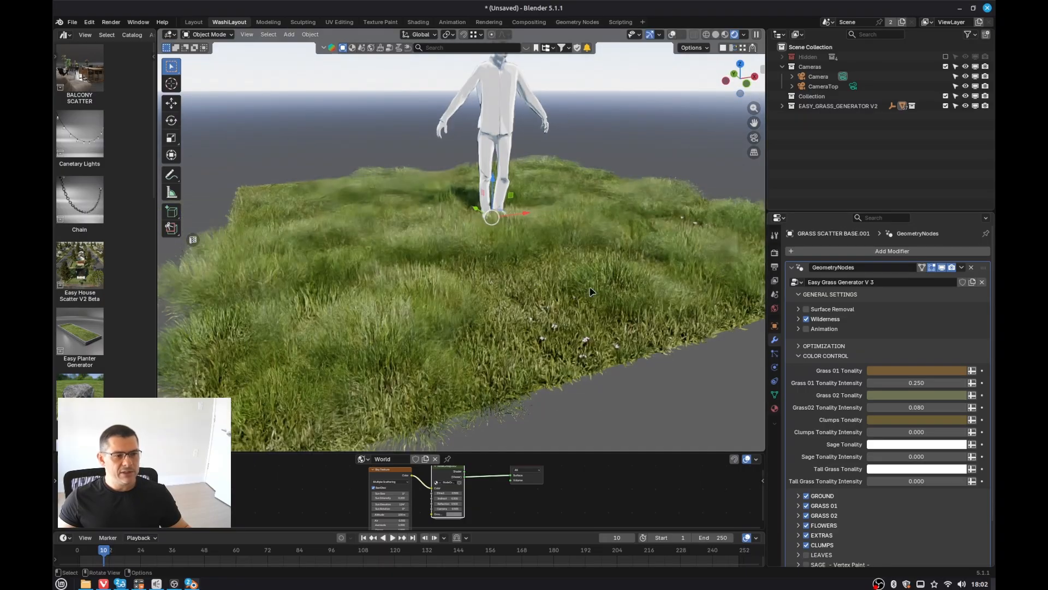
Step: Set the Clumps Tonality colour to light yellow #CFB567 with an intensity of 0.374
left_click(901, 419)
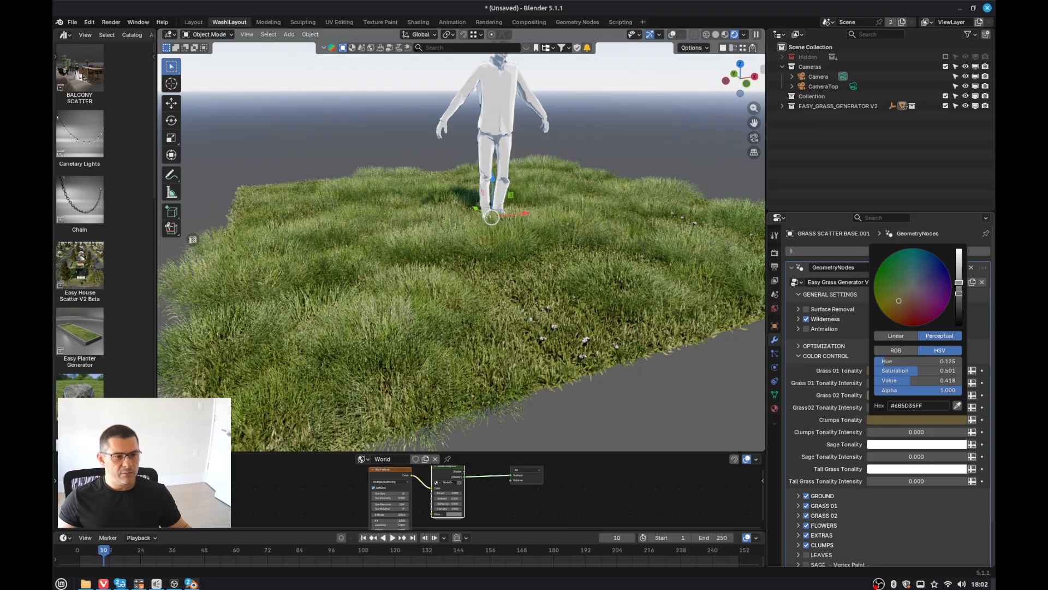
left_click_drag(958, 290, 959, 263)
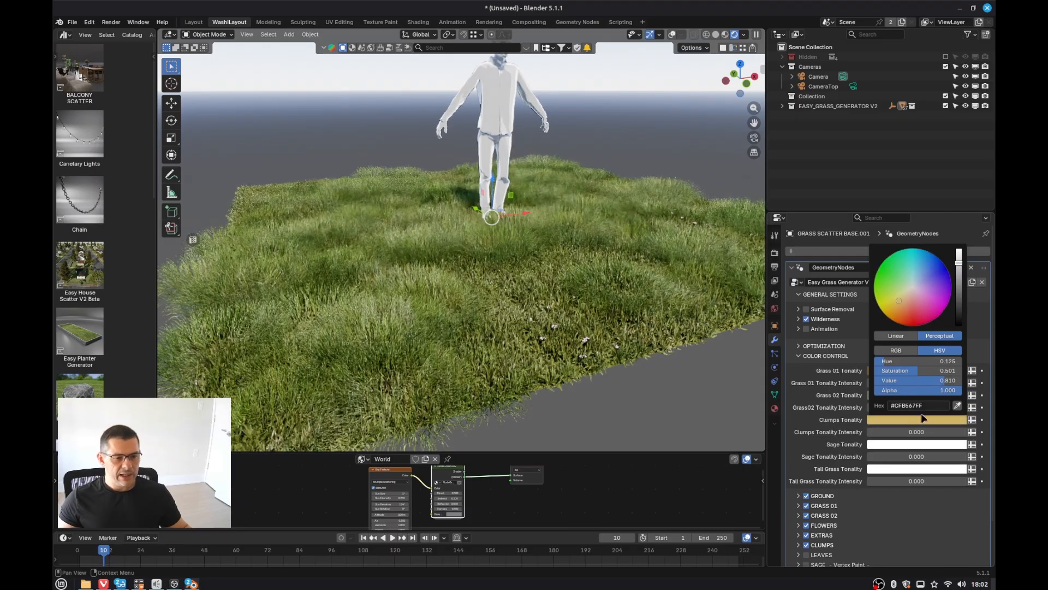
left_click_drag(916, 432, 945, 432)
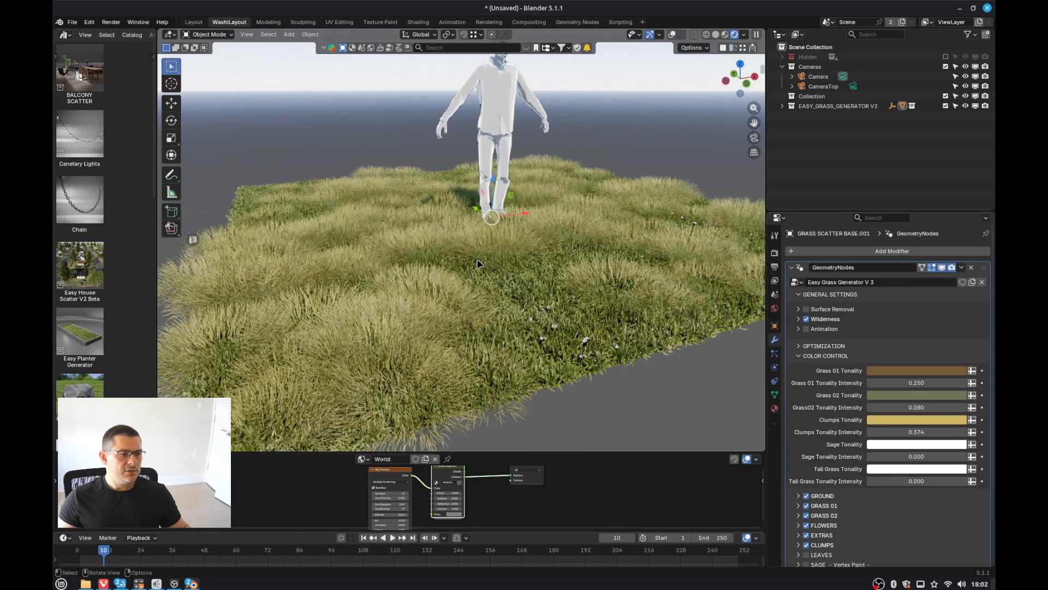
Step: Lower the Clumps Tonality Intensity to 0.324 and the Grass 01 Tonality Intensity to 0.196
middle_click_drag(477, 261, 444, 262)
scroll(515, 257, "down", 1)
scroll(515, 256, "down", 2)
scroll(562, 251, "up", 5)
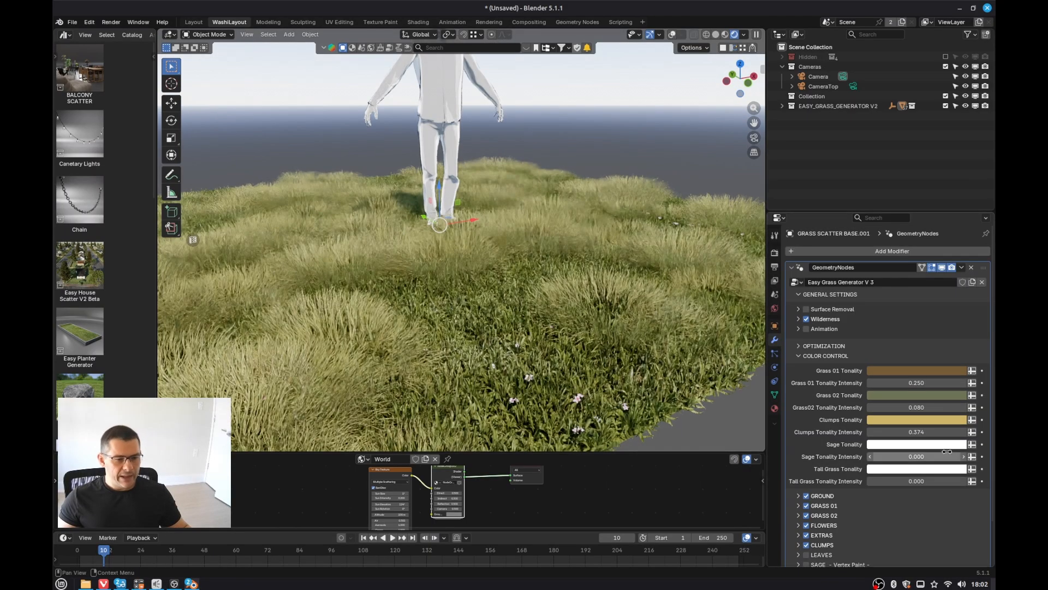
left_click_drag(925, 433, 910, 433)
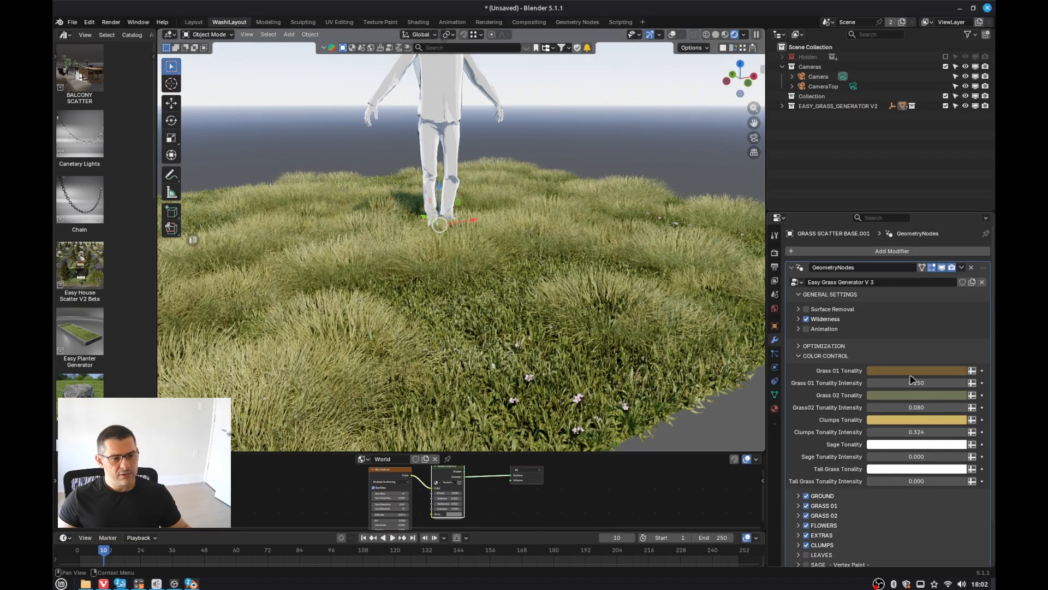
left_click_drag(912, 382, 906, 382)
Step: Expand the GRASS 02 section and set Grass 02 Power to 1.180
scroll(469, 300, "down", 3)
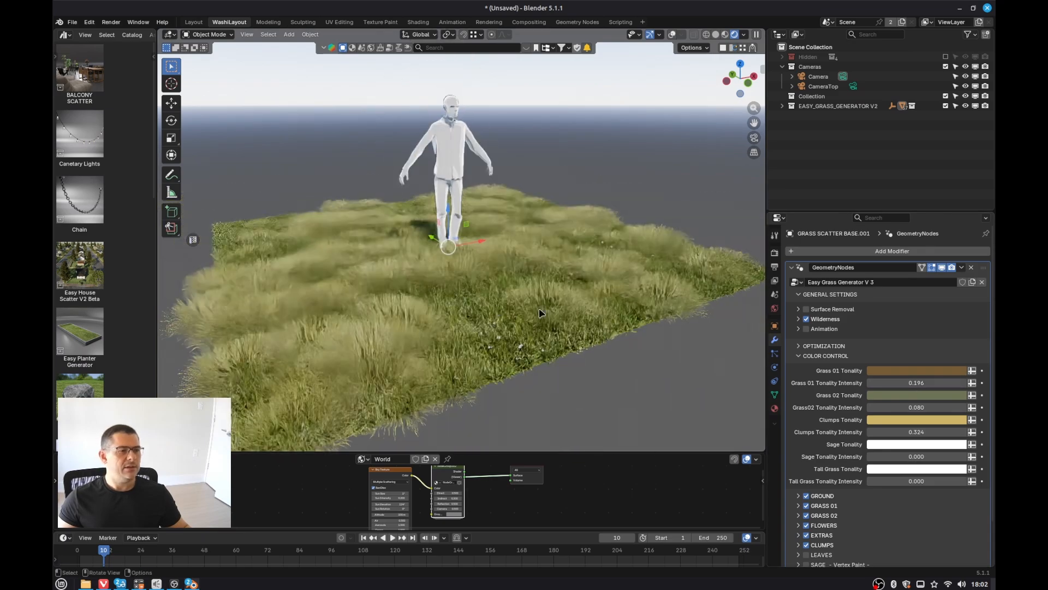
left_click(808, 516)
scroll(908, 463, "down", 4)
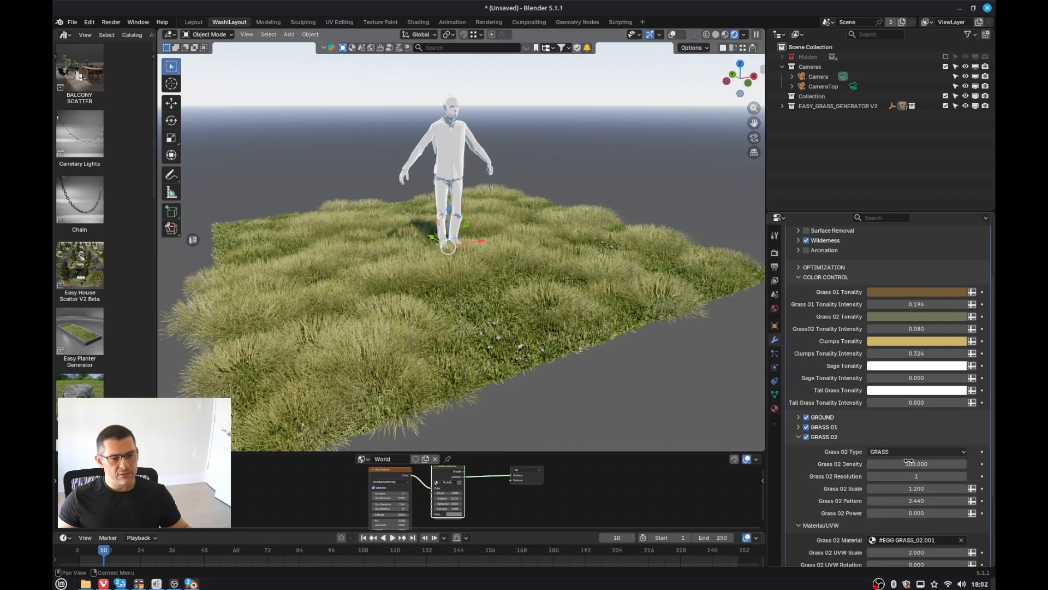
mouse_move(921, 511)
left_mouse_down()
mouse_move(963, 511)
mouse_move(895, 511)
mouse_move(939, 512)
mouse_move(921, 511)
left_mouse_up()
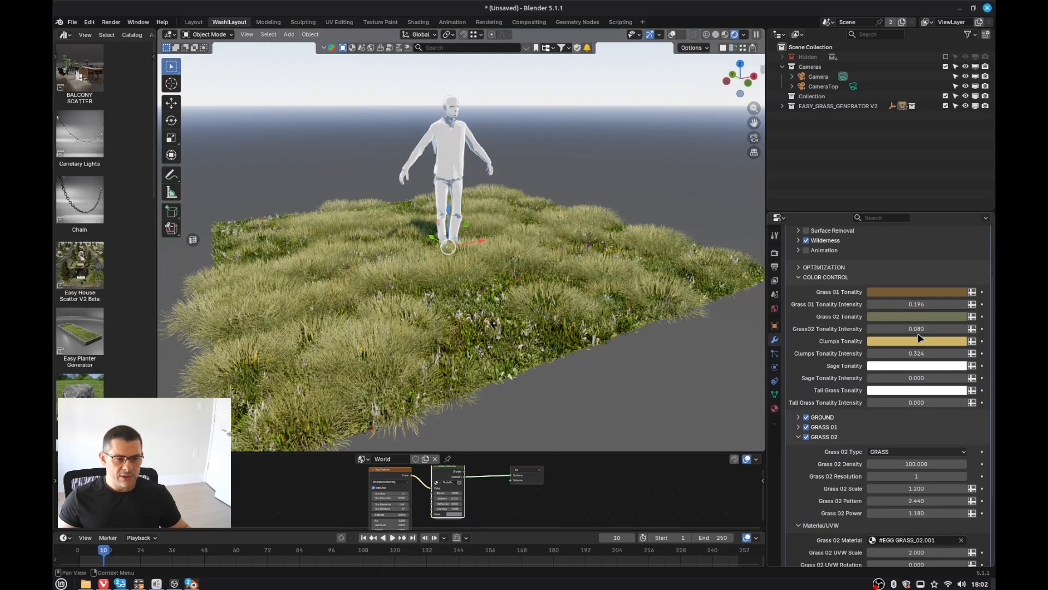
Step: Set the Grass 02 Tonality colour to green #3B8E2F
left_click(927, 316)
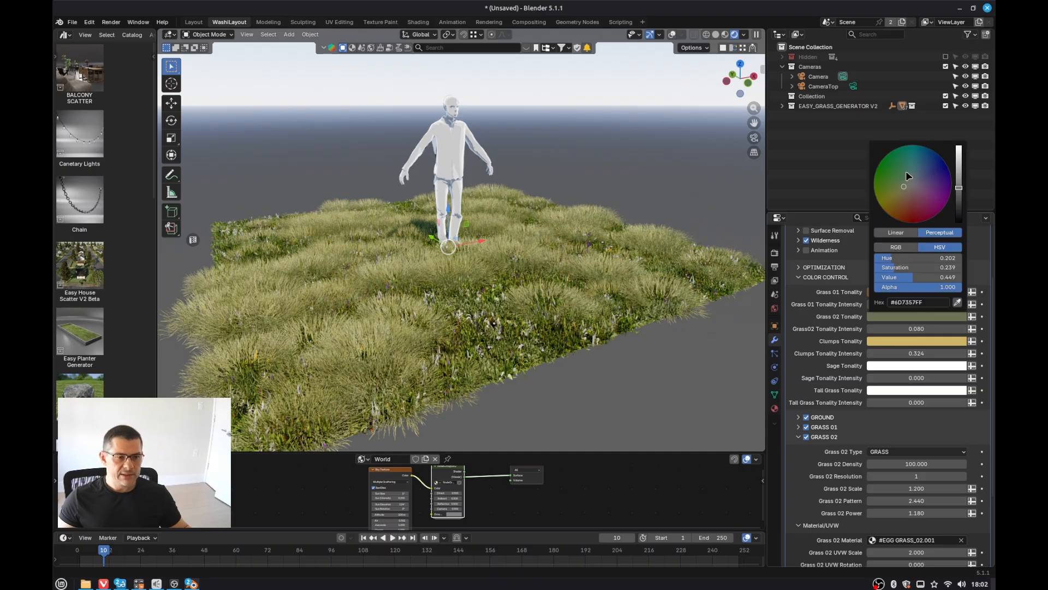
left_click(888, 174)
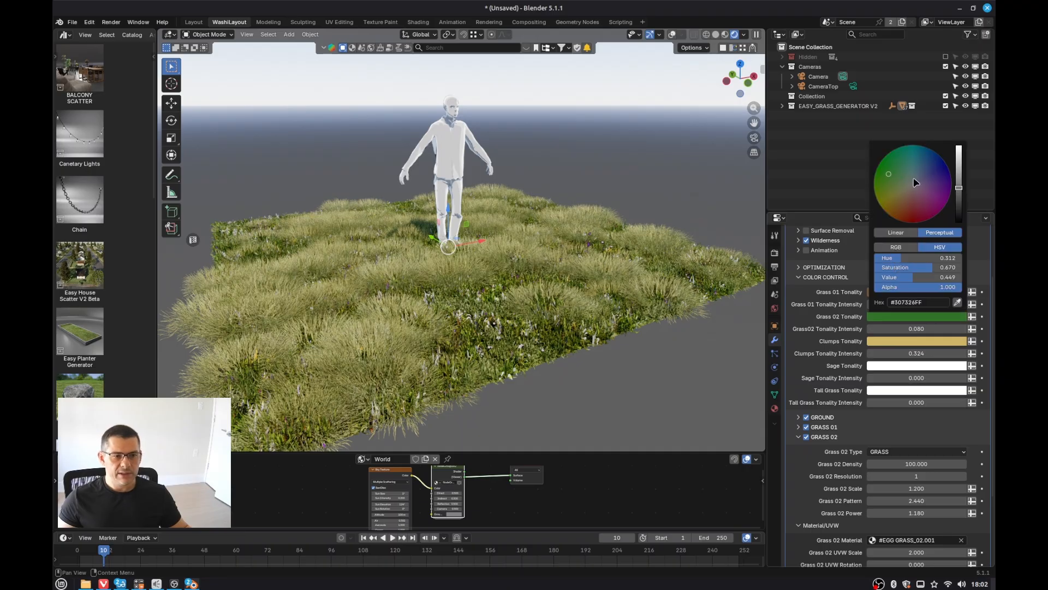
left_click(959, 179)
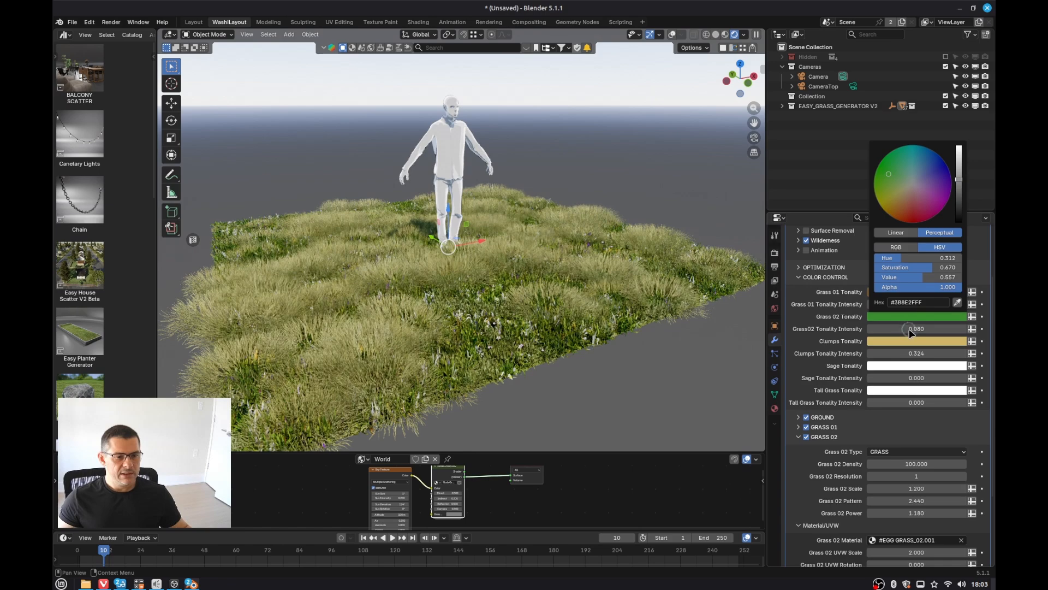
Step: Set the Grass02 Tonality Intensity to 0.240
left_click_drag(911, 333, 951, 333)
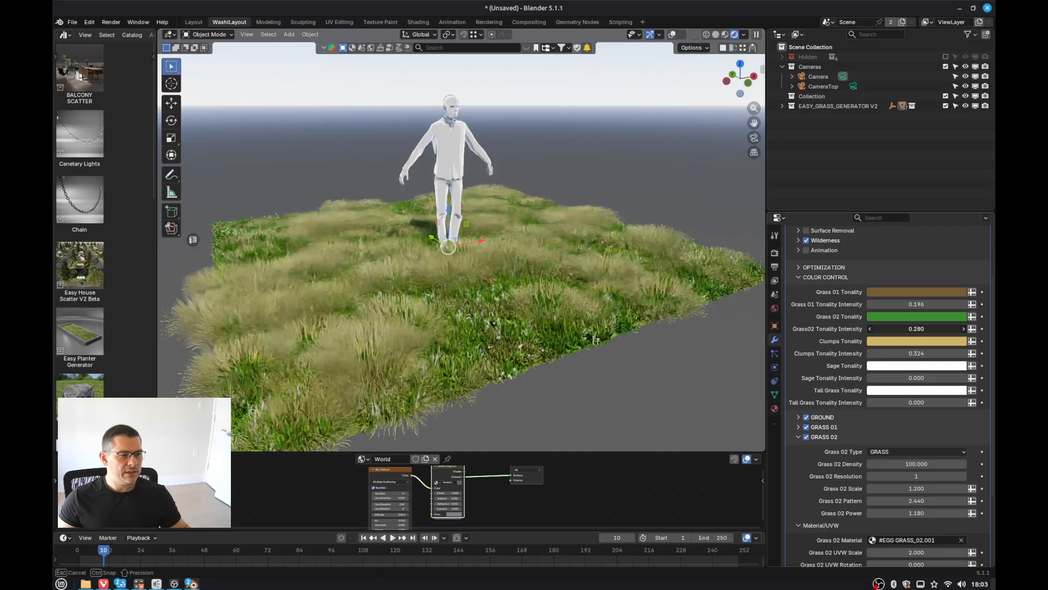
left_click_drag(916, 329, 917, 328)
middle_click_drag(334, 322, 386, 312)
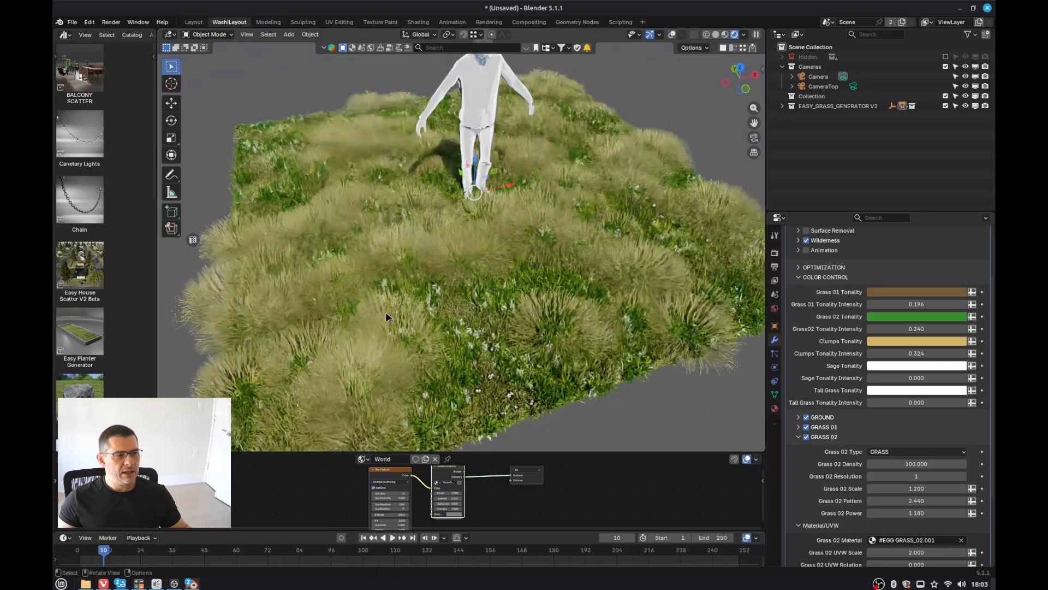
Step: Change the Grass 02 Tonality colour to a pale, low-saturation beige
left_click(930, 319)
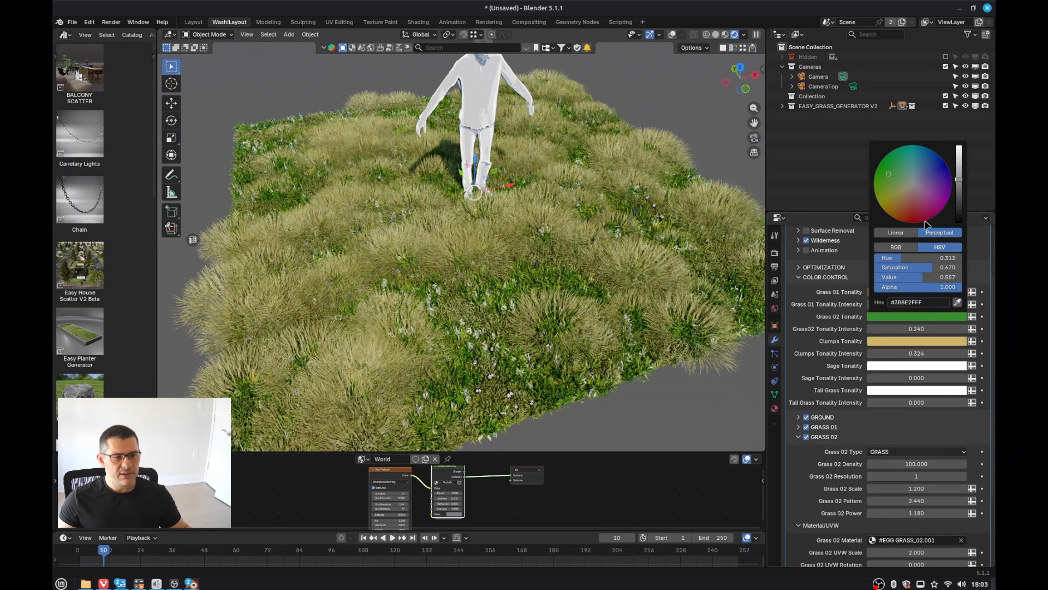
left_click(906, 194)
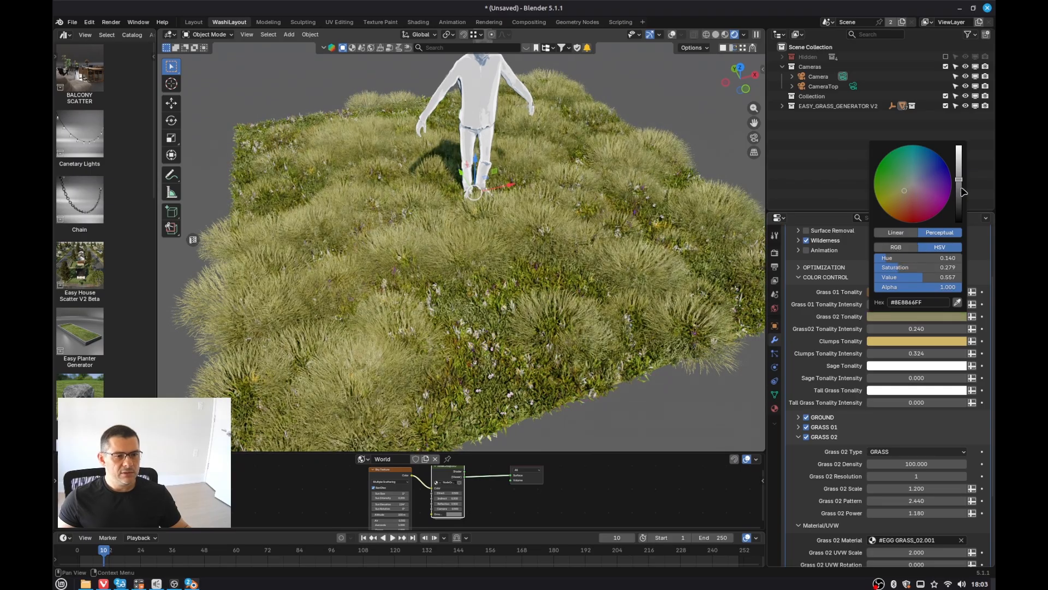
left_click_drag(960, 175, 959, 157)
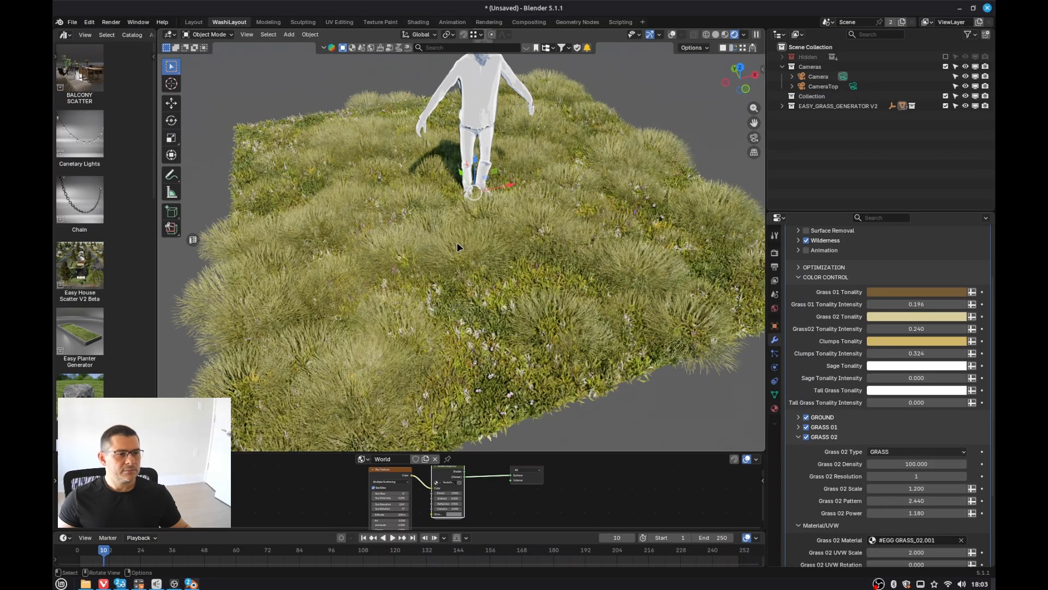
Step: Inspect the grass terrain from several angles and distances in the viewport
middle_click_drag(457, 244, 419, 233)
scroll(484, 268, "down", 2)
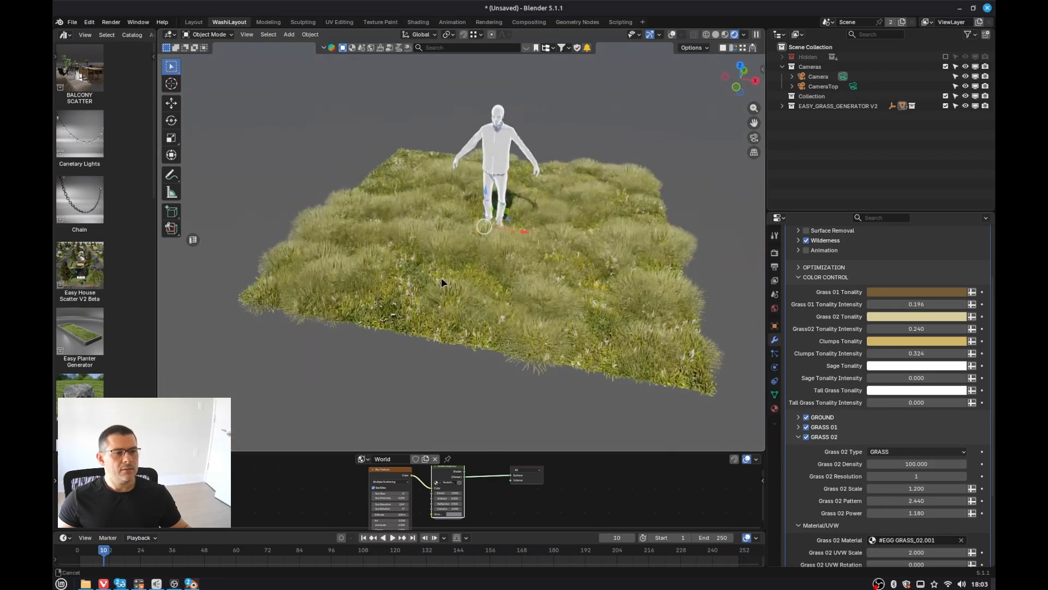
middle_click_drag(441, 278, 387, 224)
scroll(389, 223, "up", 3)
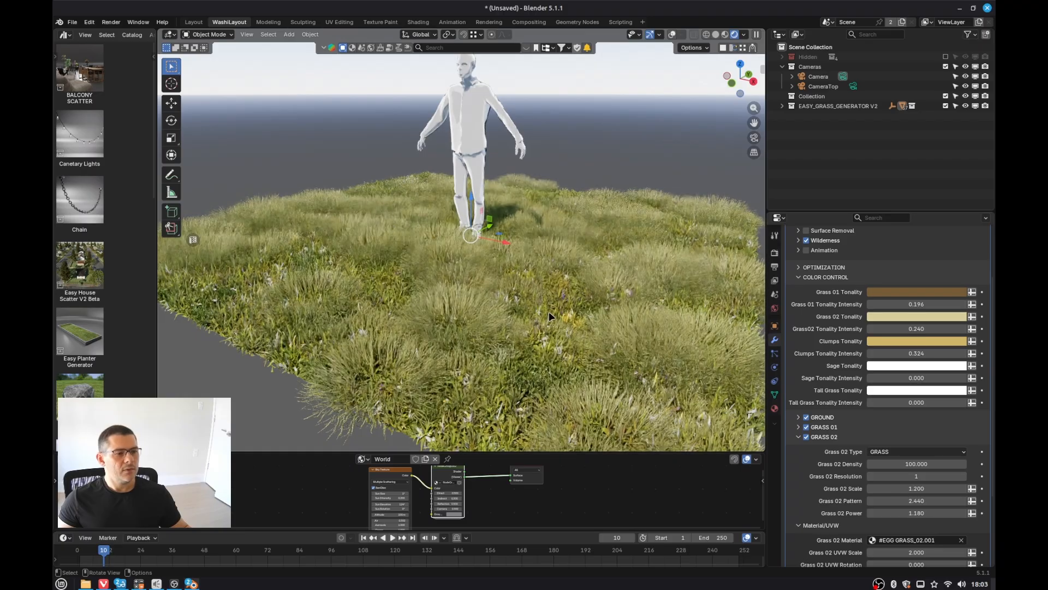
scroll(549, 315, "down", 1)
scroll(549, 311, "down", 1)
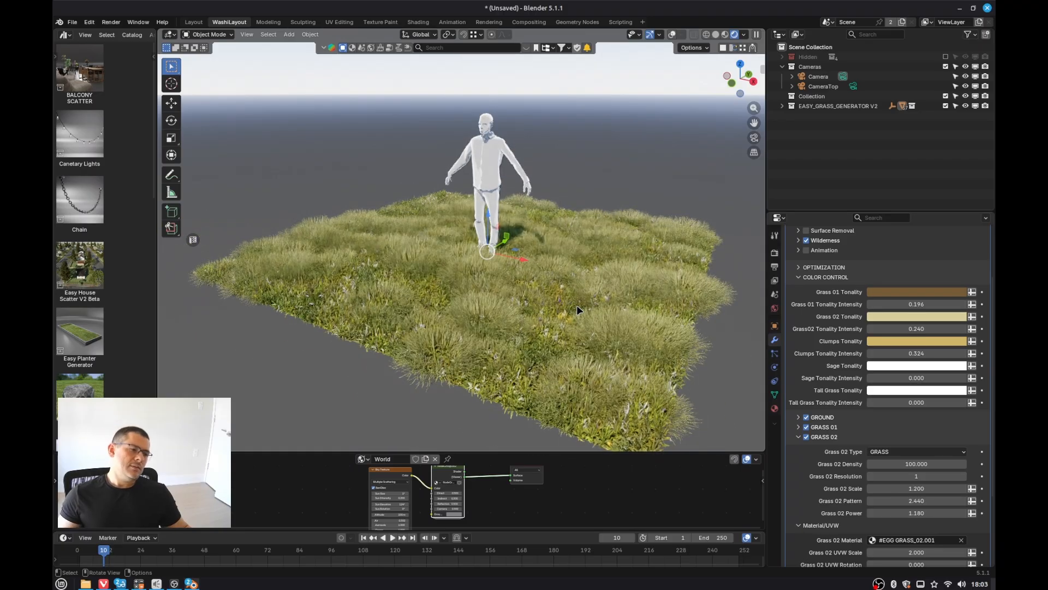
middle_click_drag(607, 306, 600, 332)
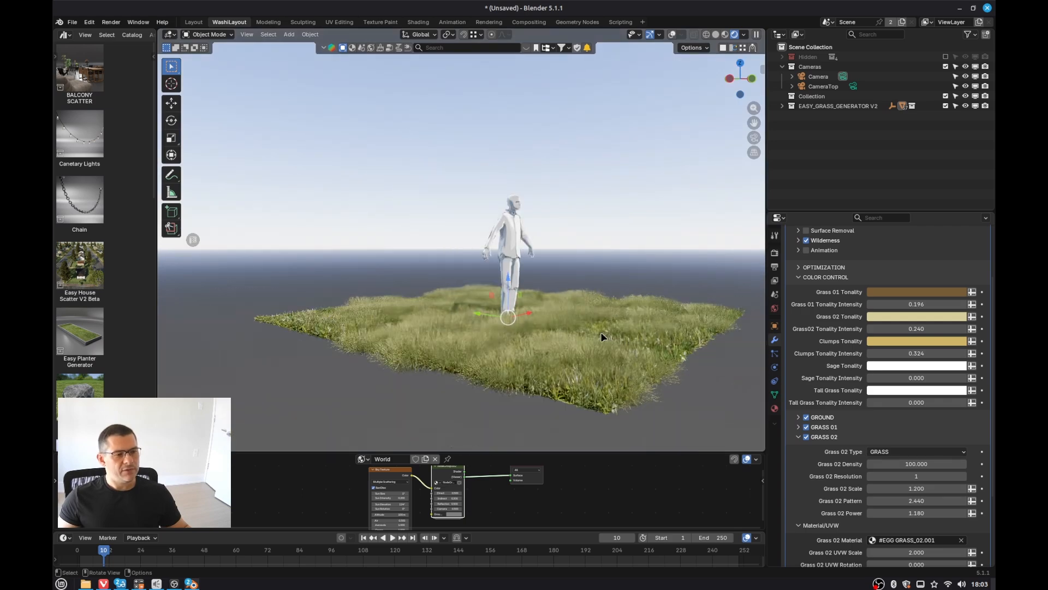
scroll(581, 358, "up", 3)
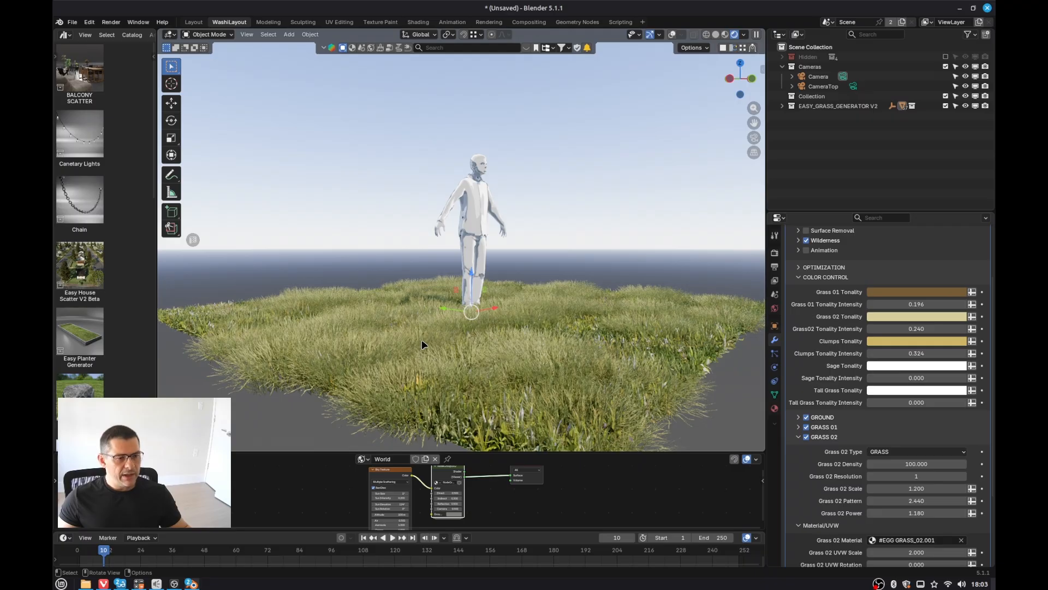
middle_click_drag(422, 339, 447, 392)
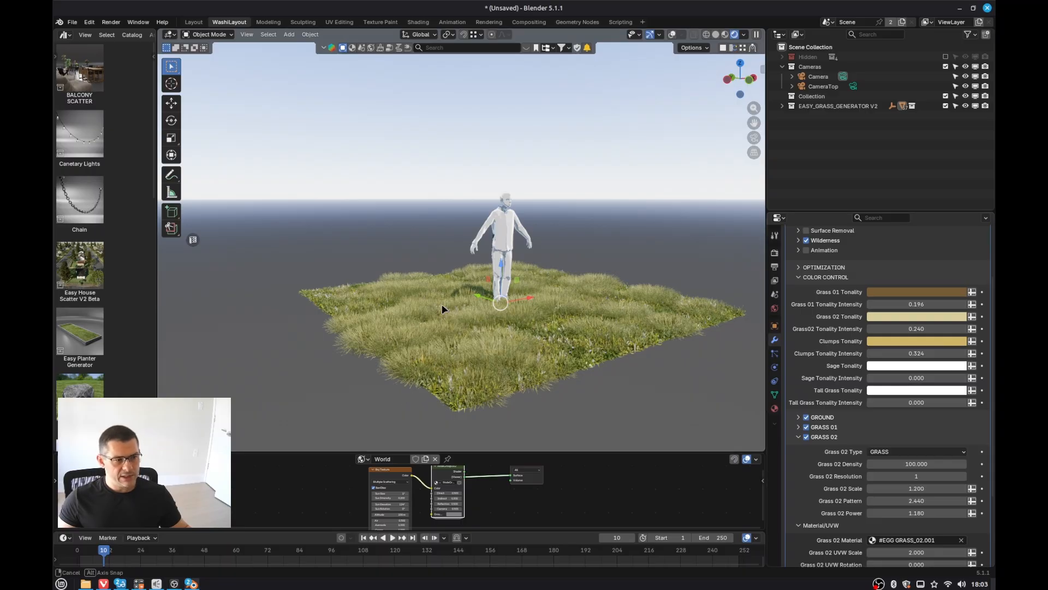
middle_click_drag(443, 306, 463, 327)
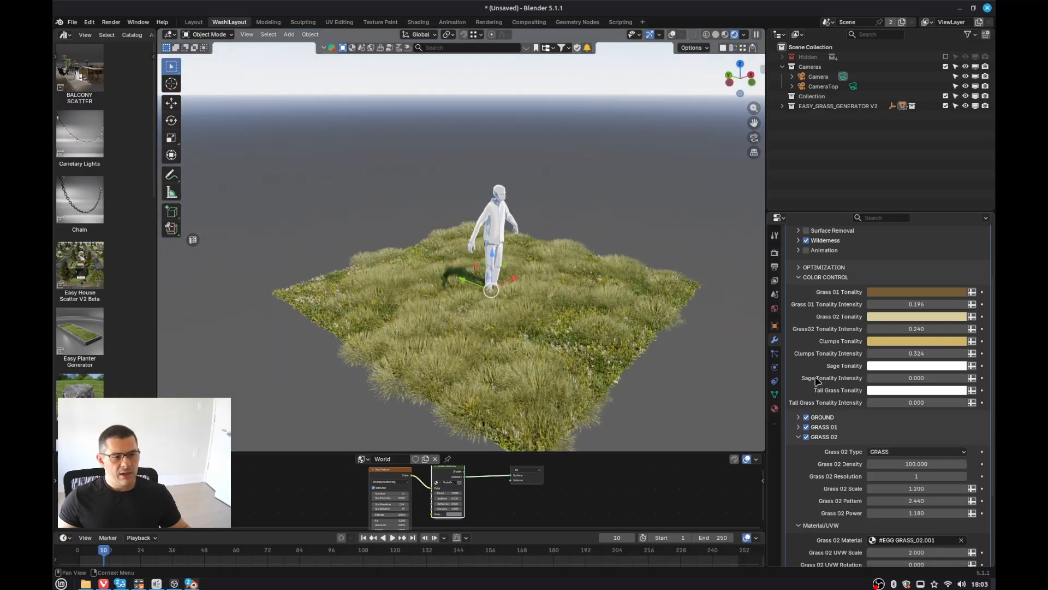
Step: In the modifier's Optimization settings, turn off Quick Preview and turn on Camera Culling
left_click(799, 437)
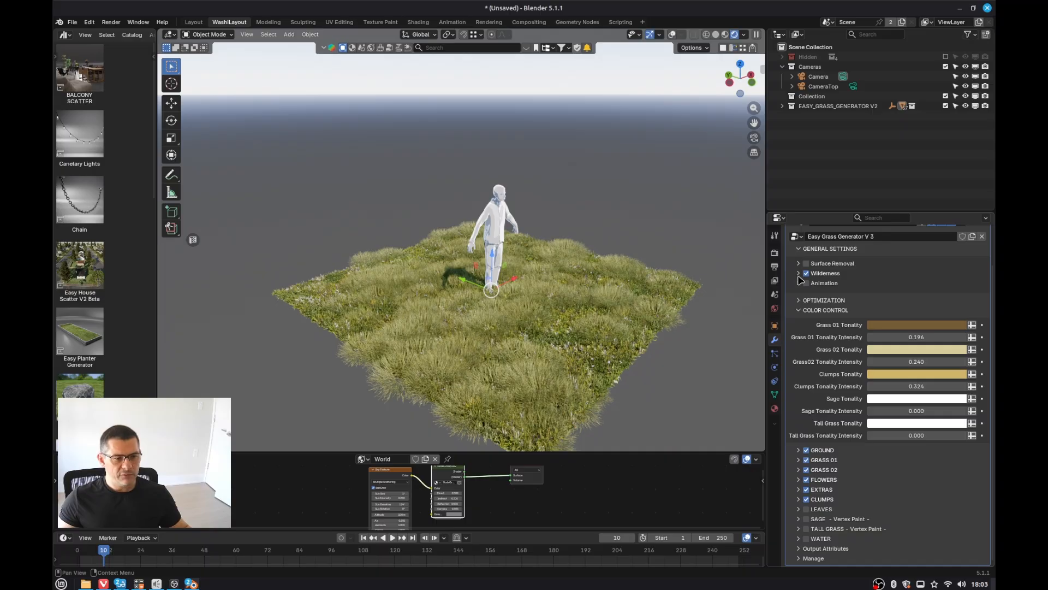
scroll(801, 286, "up", 3)
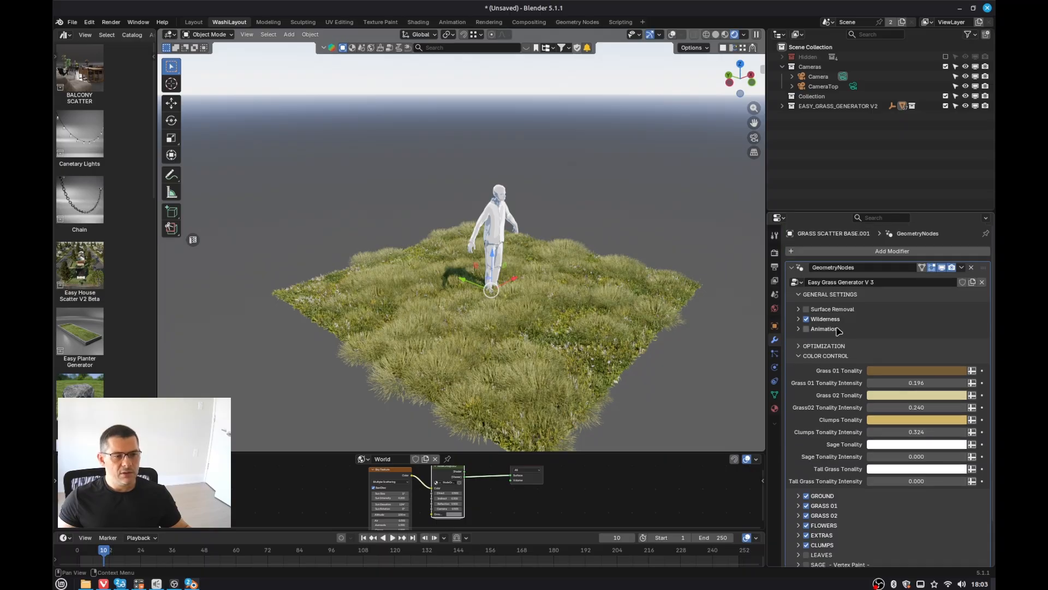
left_click(800, 355)
left_click(799, 346)
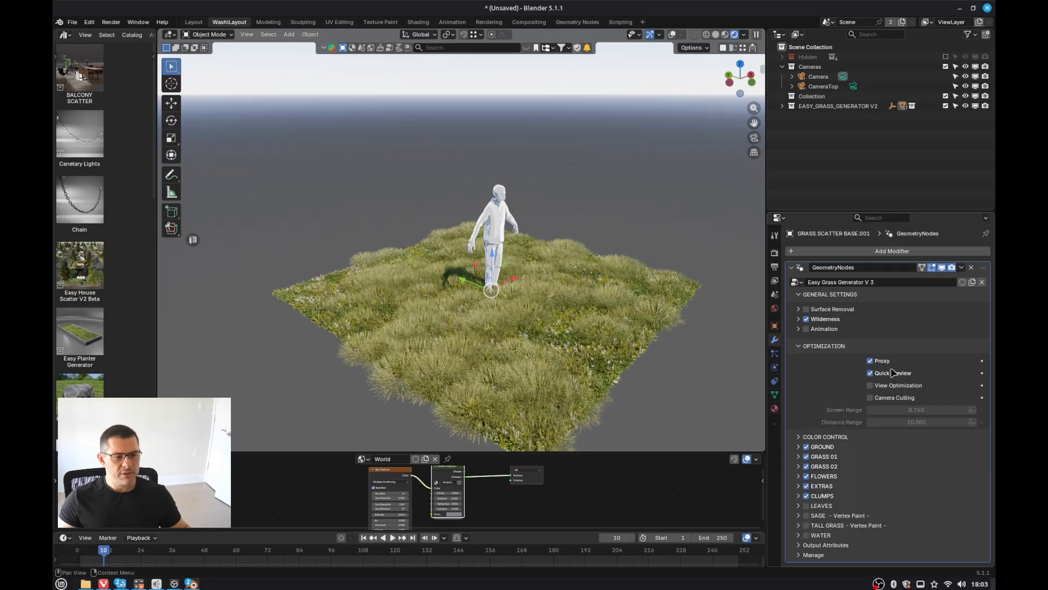
left_click(871, 374)
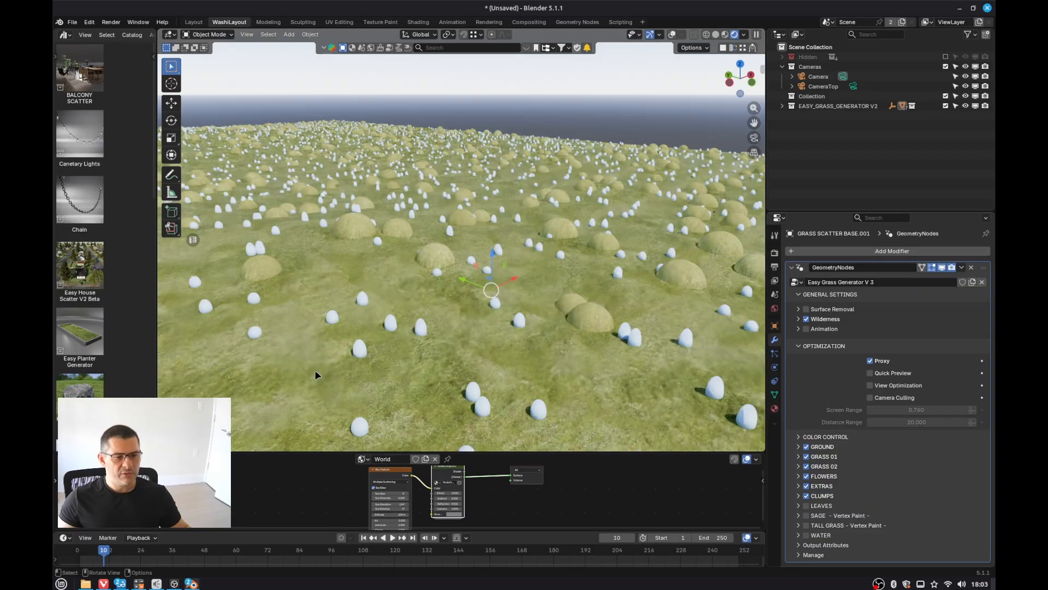
scroll(395, 239, "down", 2)
scroll(404, 240, "down", 2)
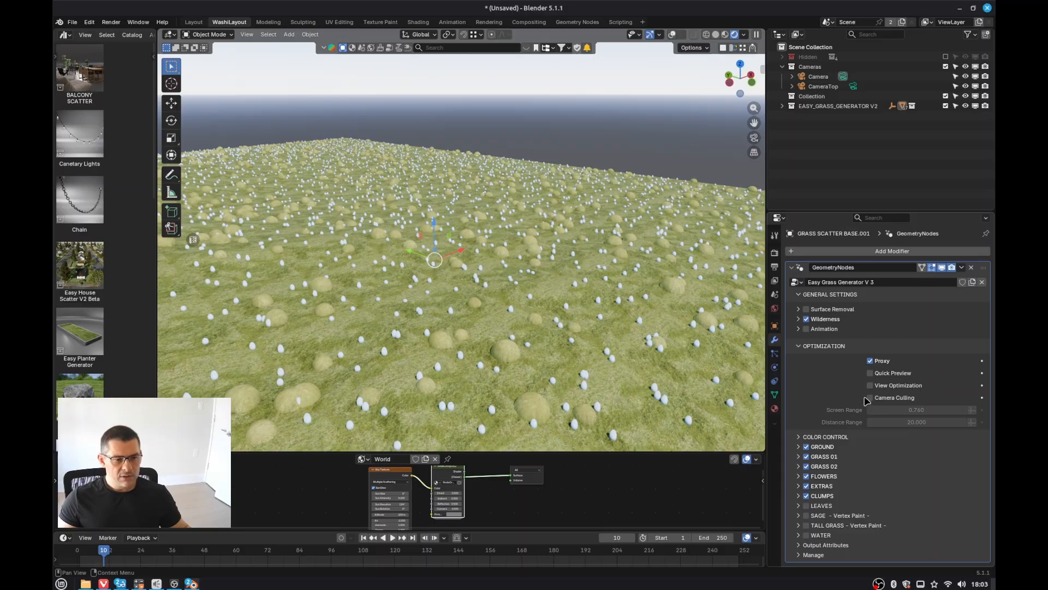
left_click(870, 398)
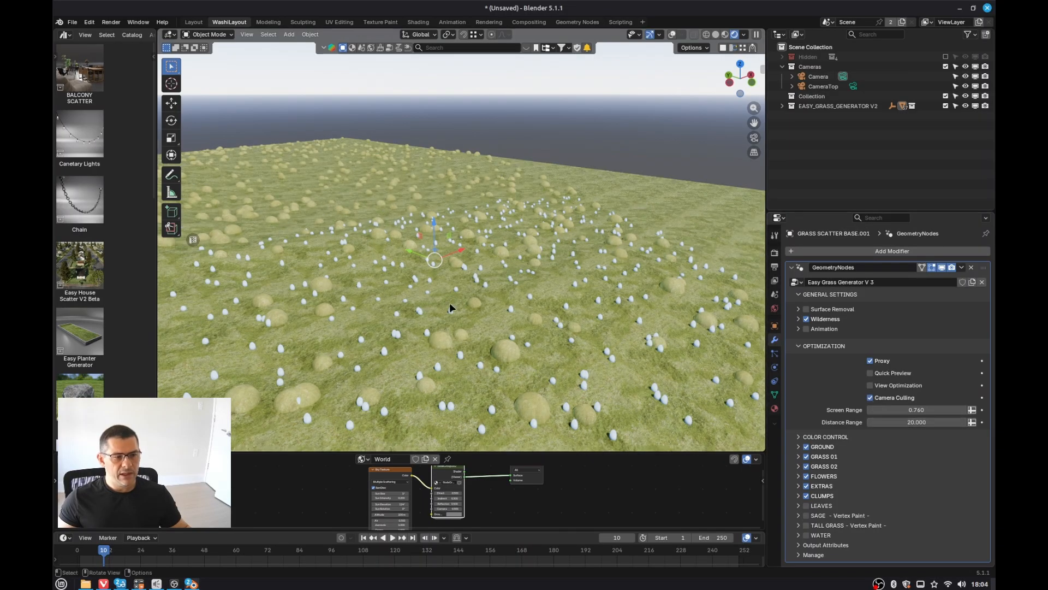
Step: Render the scene from the camera and inspect the rendered grass up close
scroll(398, 292, "down", 3)
middle_click_drag(542, 266, 325, 257)
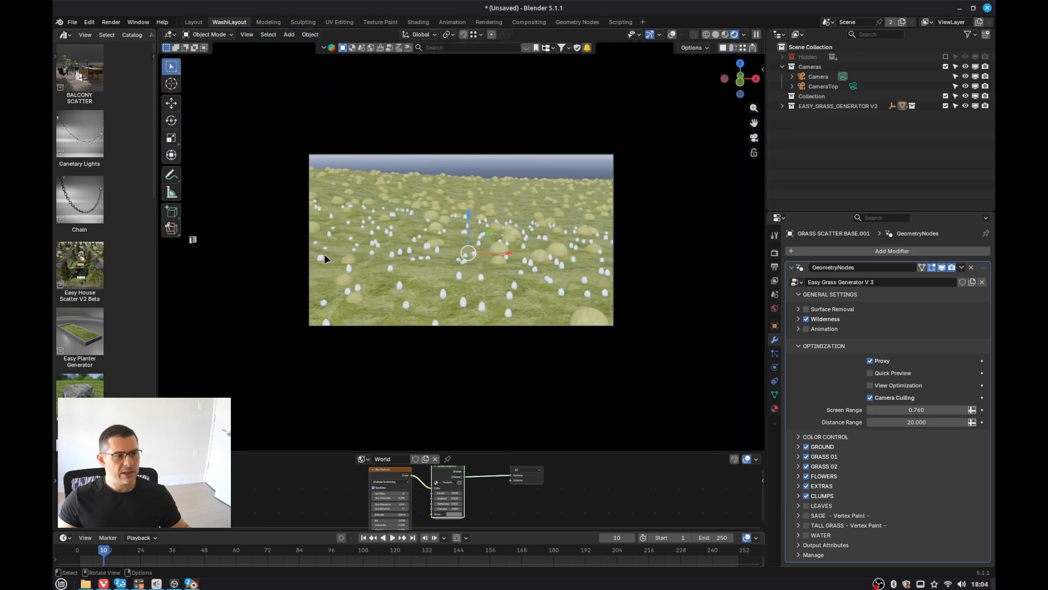
key("F12")
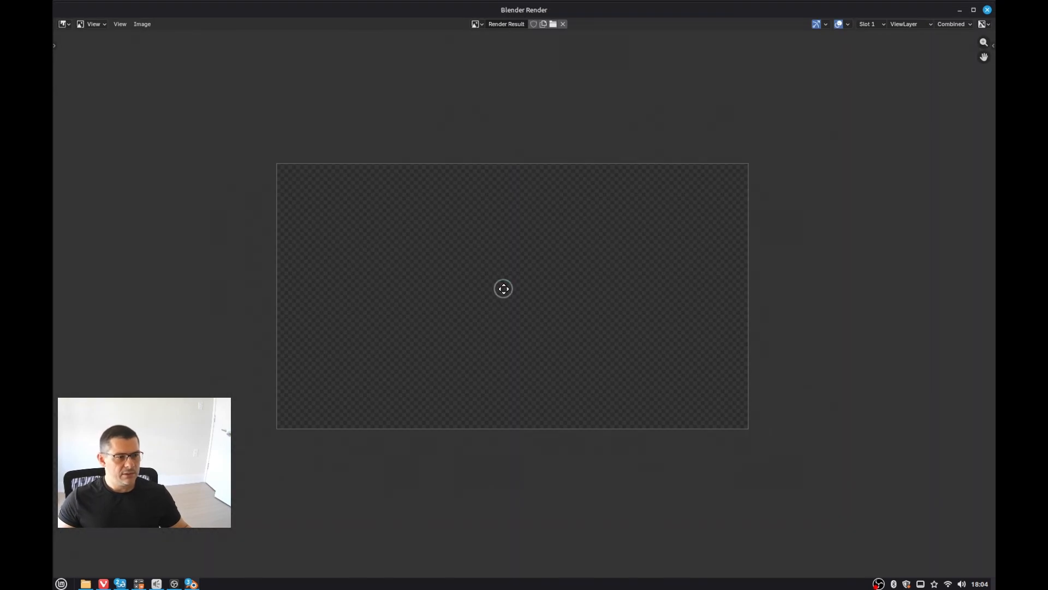
scroll(514, 294, "up", 1)
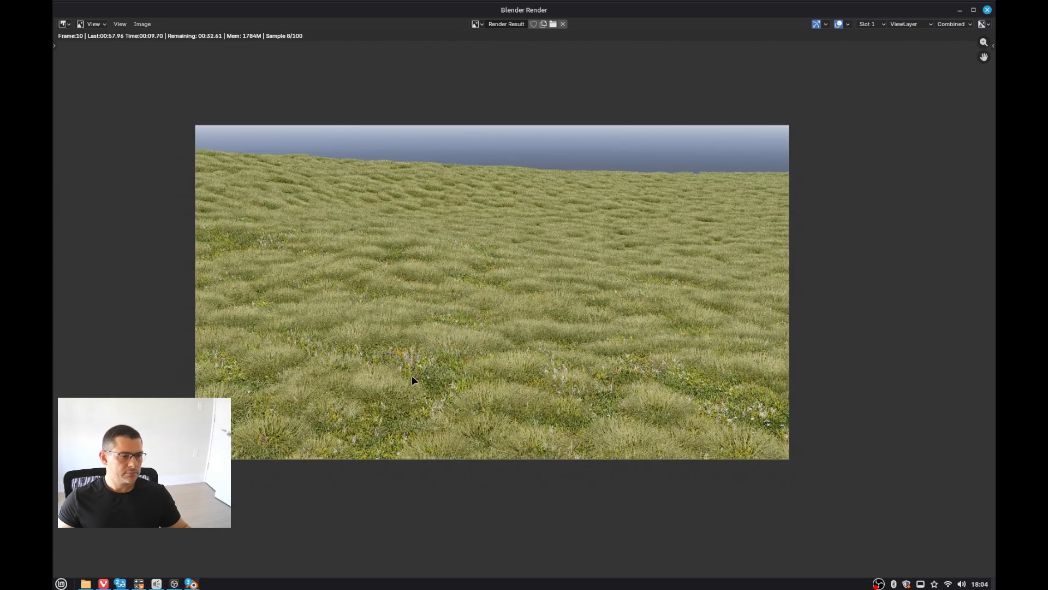
scroll(417, 422, "up", 2)
scroll(427, 390, "down", 3)
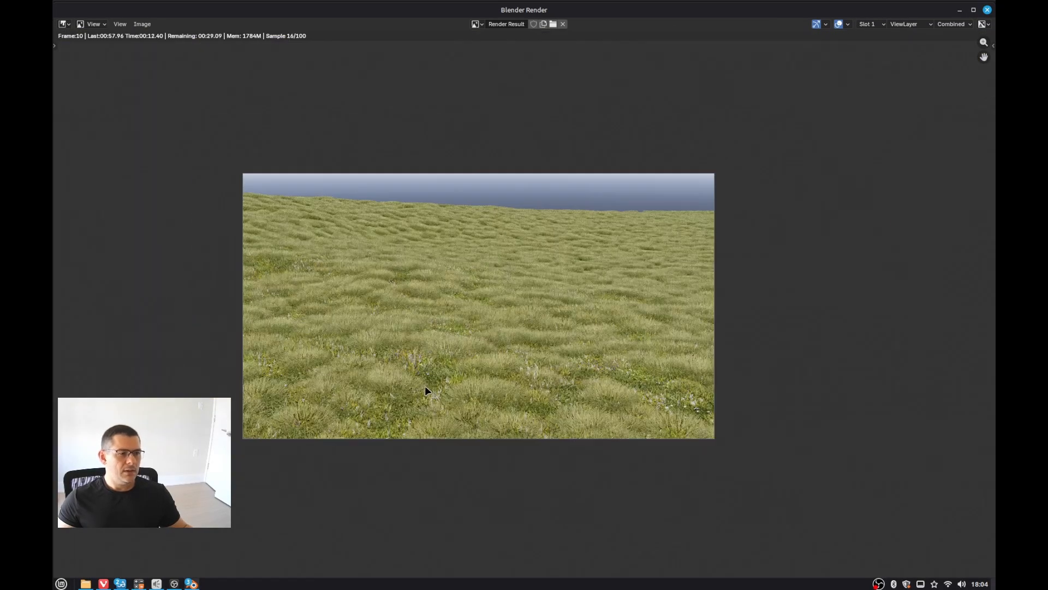
middle_click_drag(424, 385, 428, 385)
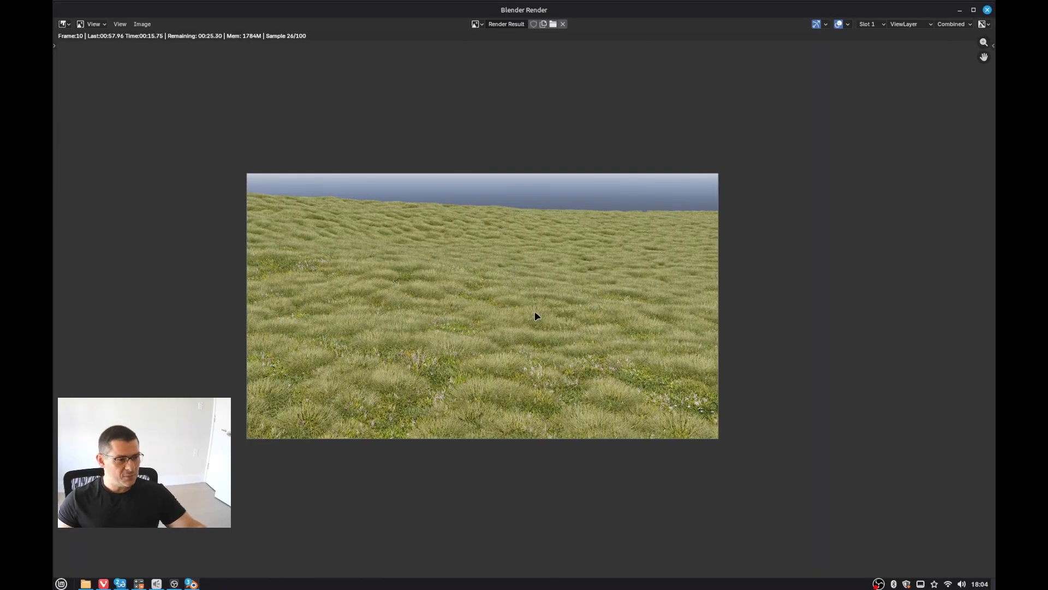
scroll(535, 313, "up", 2)
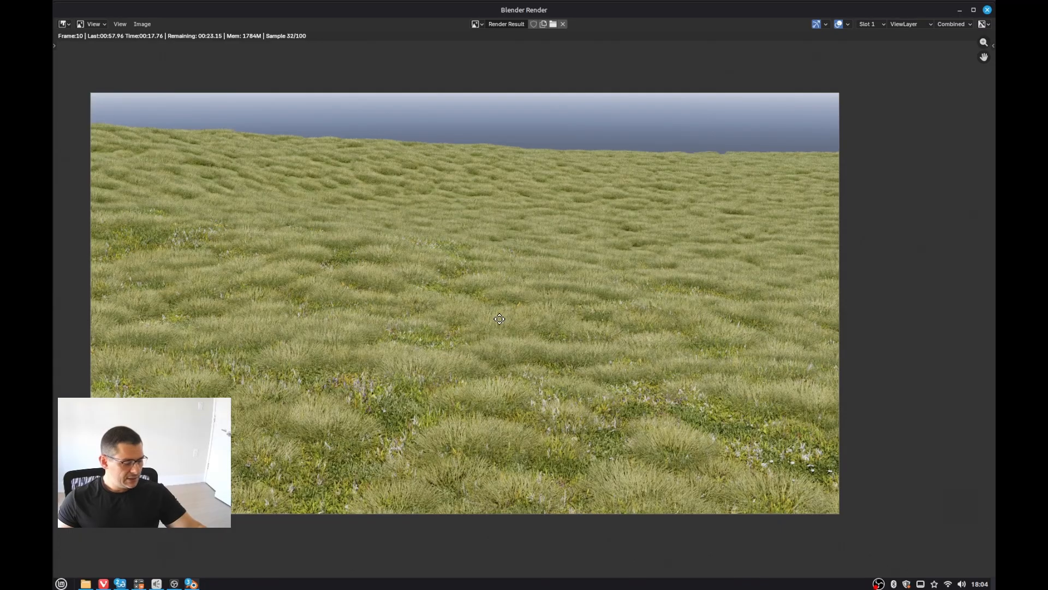
key("Escape")
Step: Set the world sky's Sun Elevation to 33.9° and Sun Rotation to 44.6°
key("z")
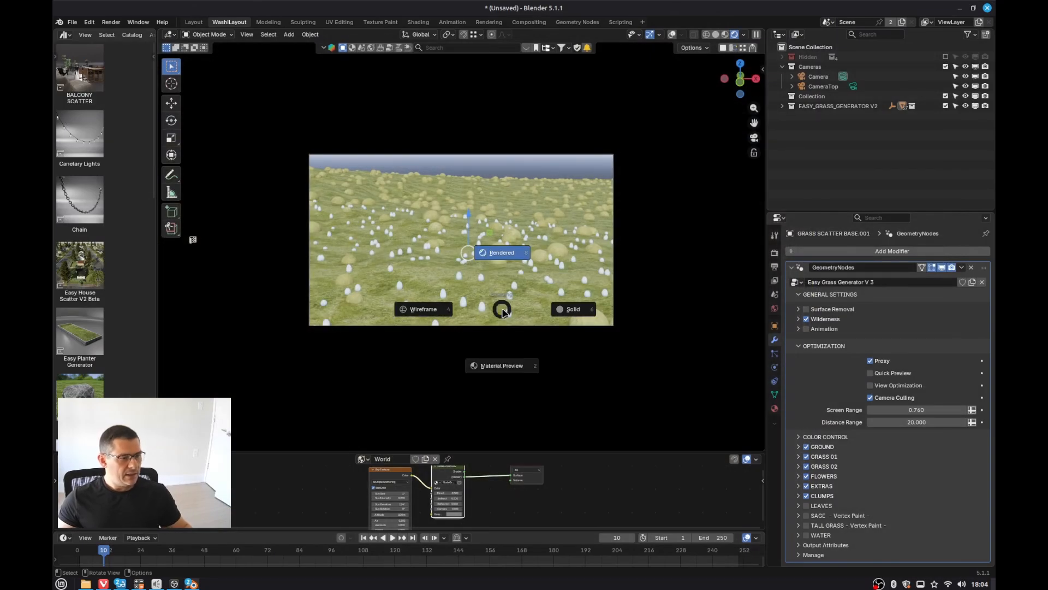
left_click(498, 258)
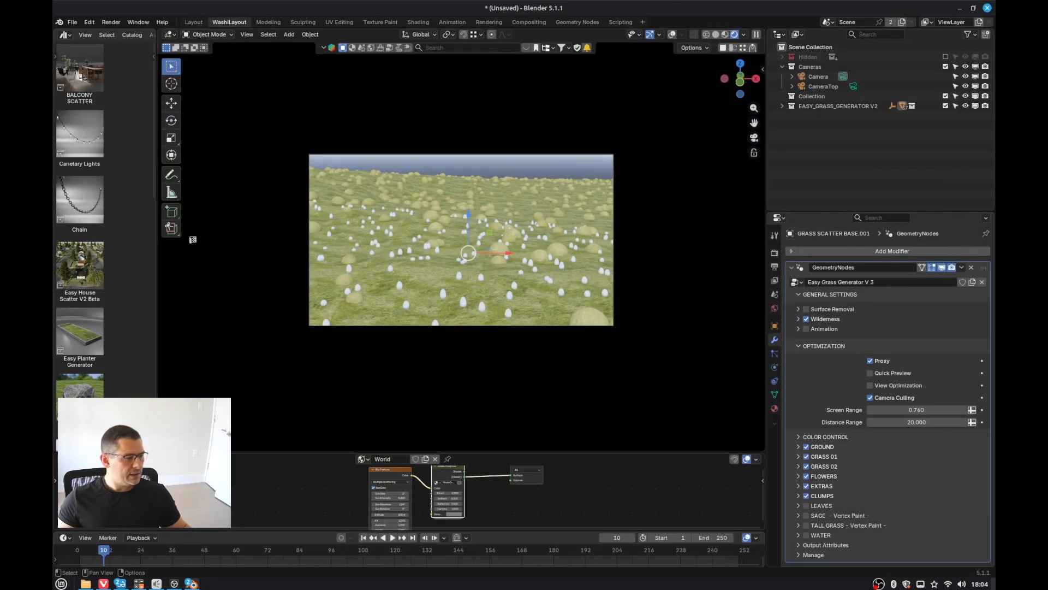
scroll(407, 520, "up", 3)
scroll(406, 519, "up", 3)
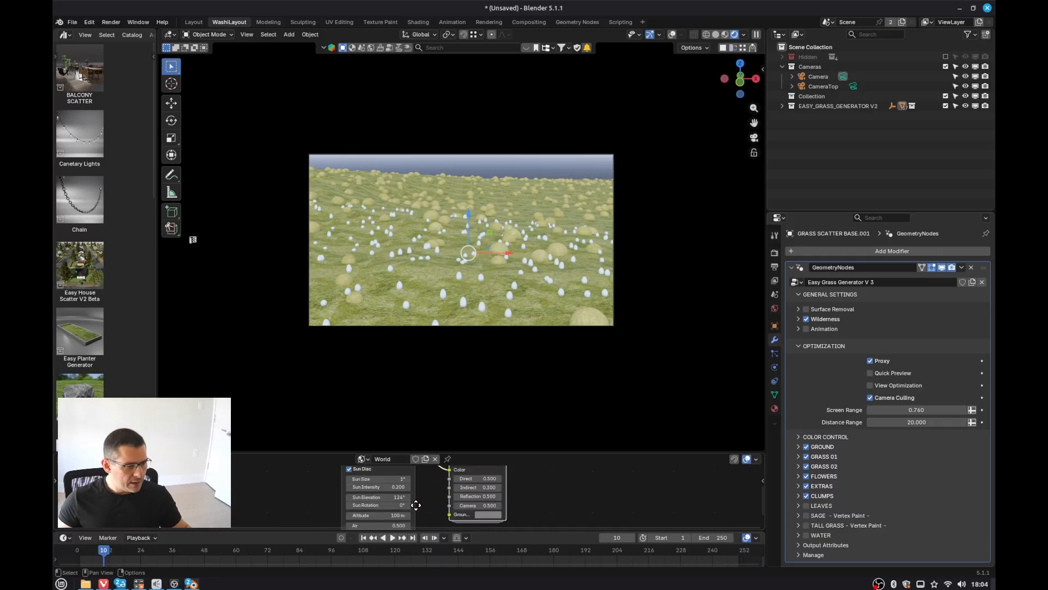
left_click_drag(404, 480, 389, 480)
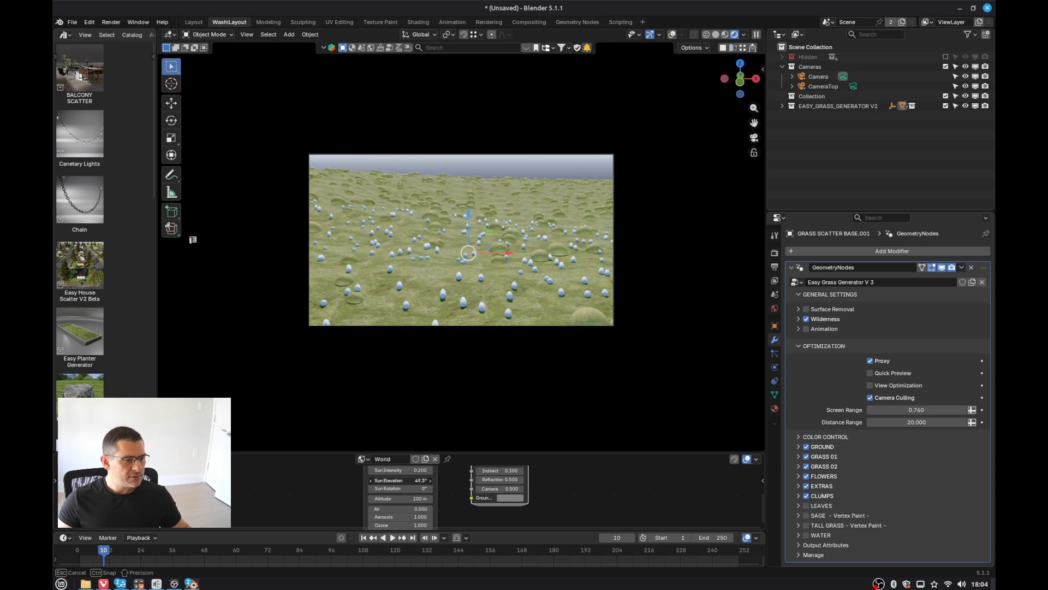
mouse_move(416, 489)
left_mouse_down()
mouse_move(451, 489)
mouse_move(394, 480)
left_mouse_up()
Step: Switch the viewport to Solid shading and render the camera view again
key("z")
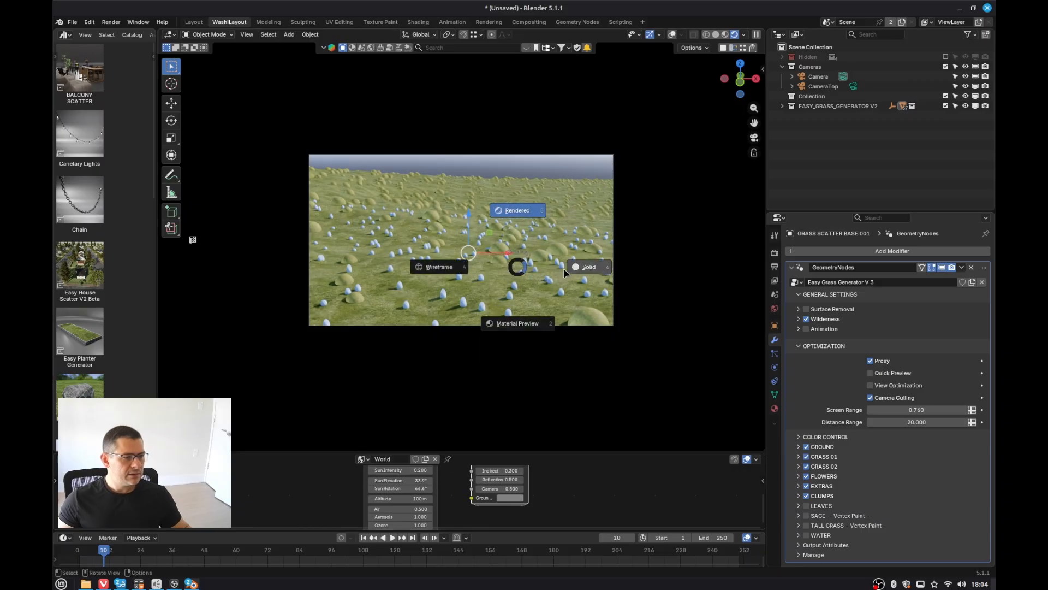
left_click(602, 274)
key("F12")
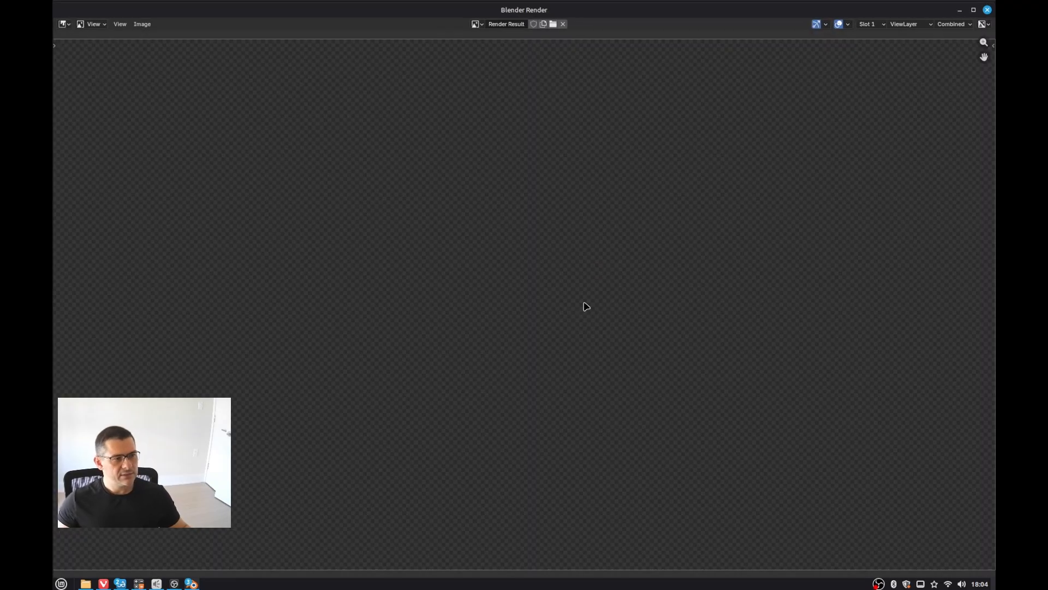
scroll(582, 306, "down", 5)
middle_click_drag(551, 310, 530, 308)
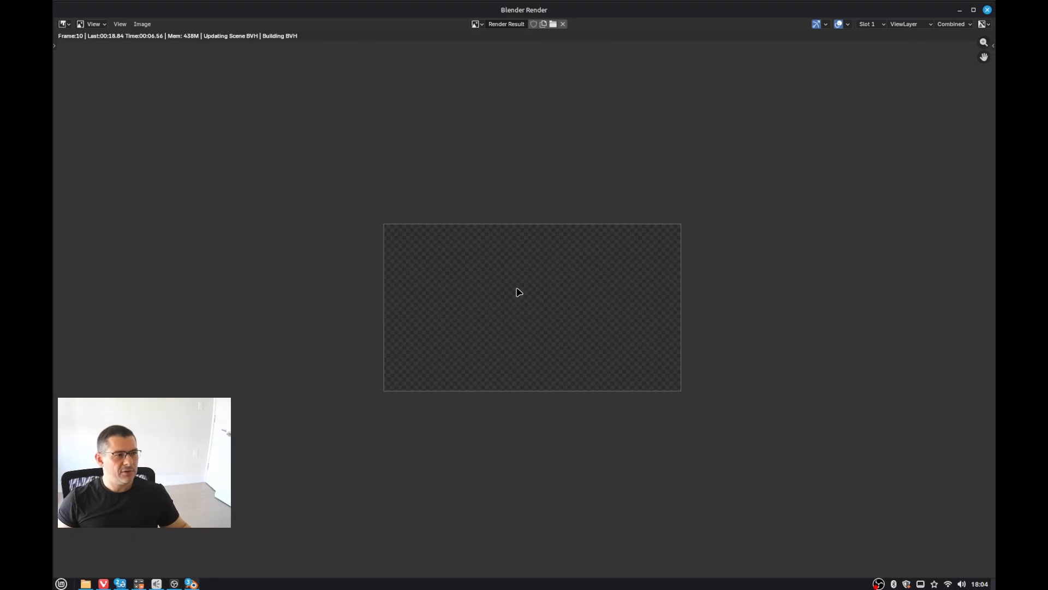
scroll(567, 301, "up", 4)
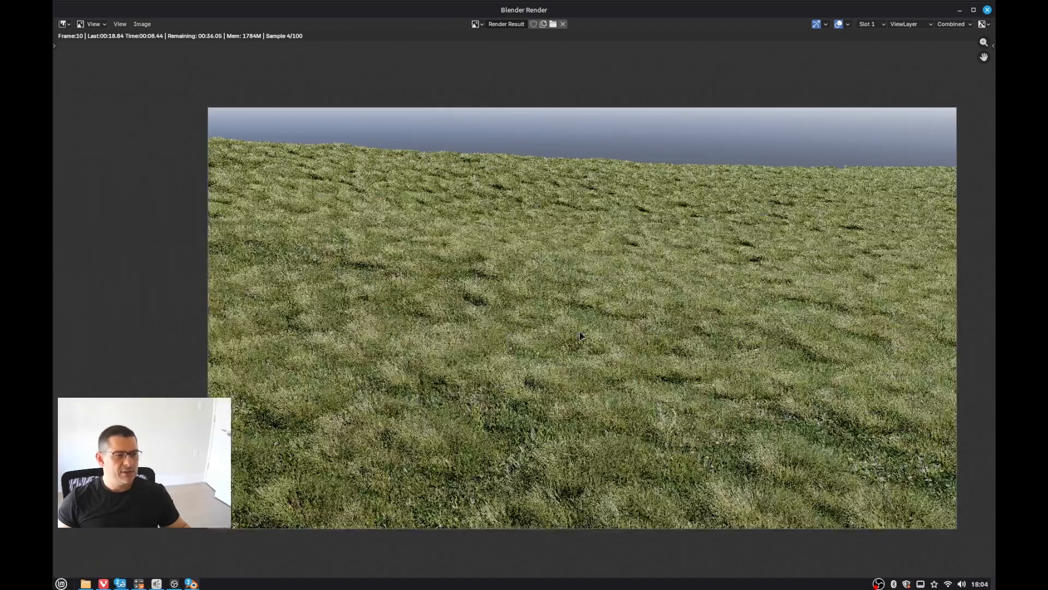
Step: Inspect the rendered grass up close in the render window, then close it
middle_click_drag(634, 350, 621, 270)
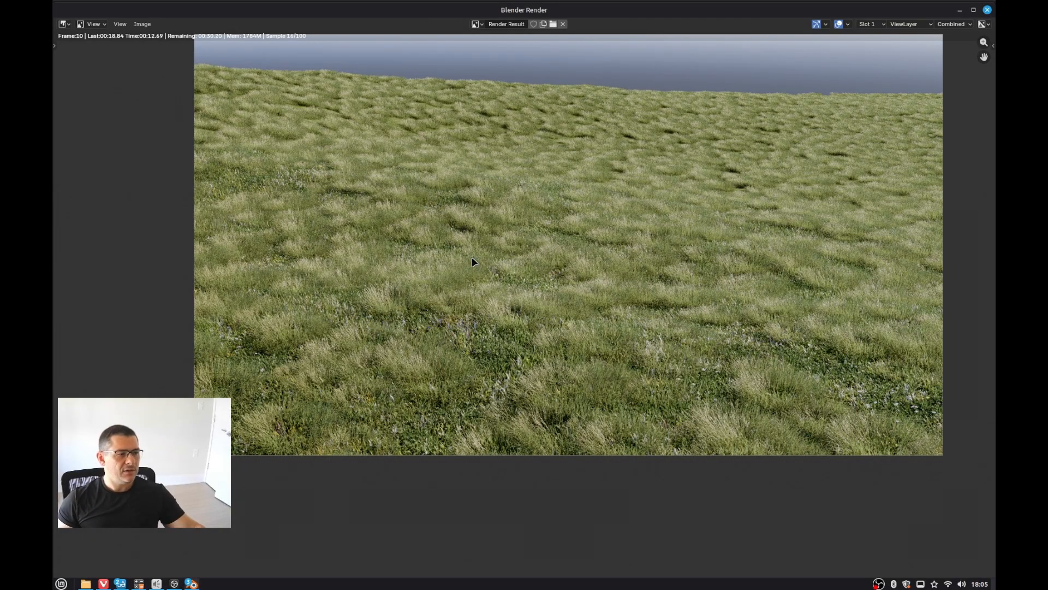
scroll(481, 266, "up", 1)
scroll(489, 270, "down", 3)
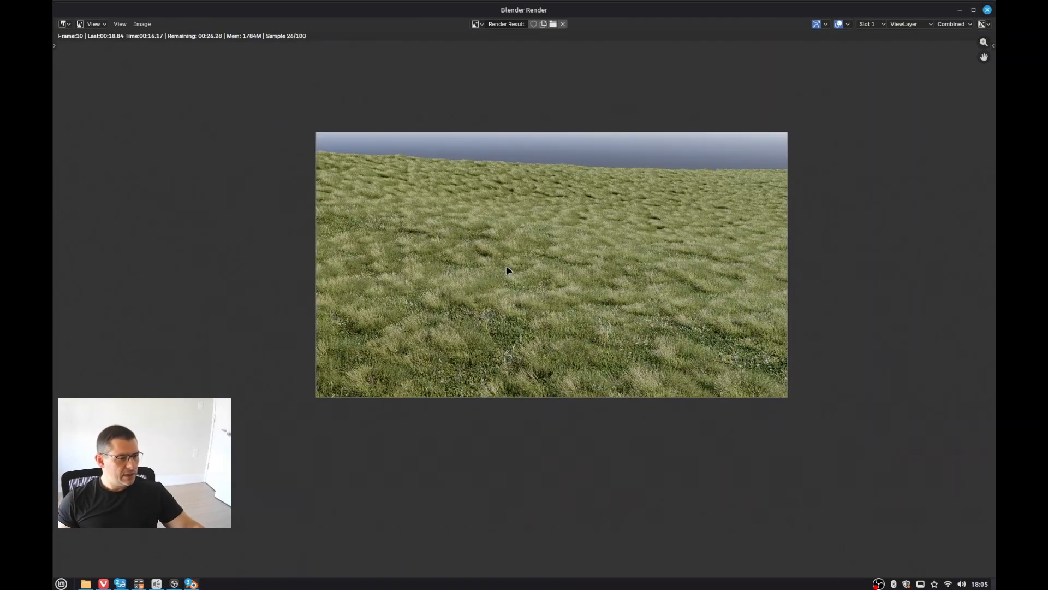
scroll(637, 176, "up", 3)
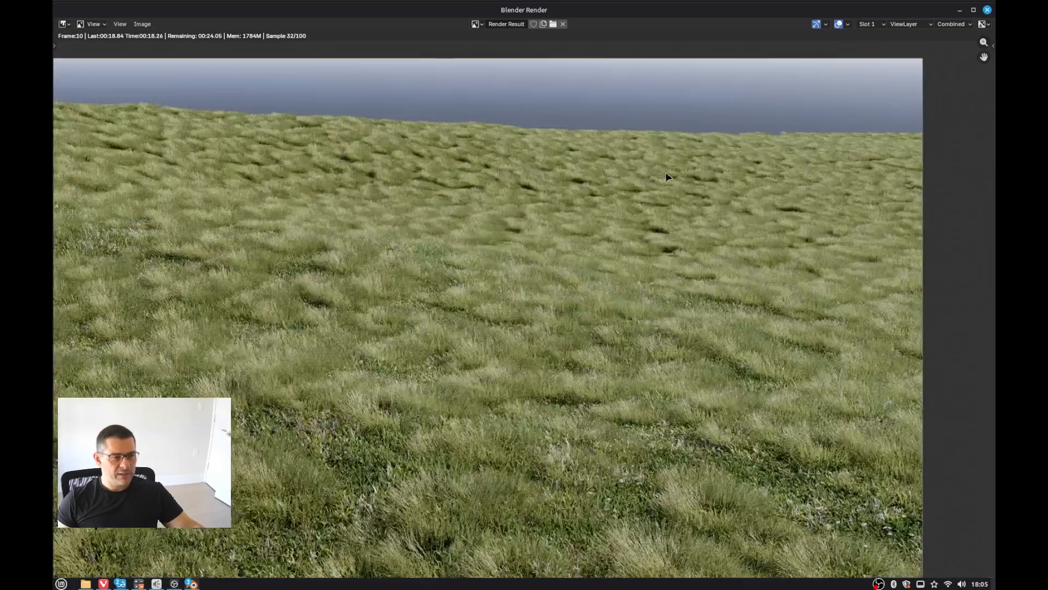
scroll(666, 171, "up", 1)
scroll(594, 202, "down", 2)
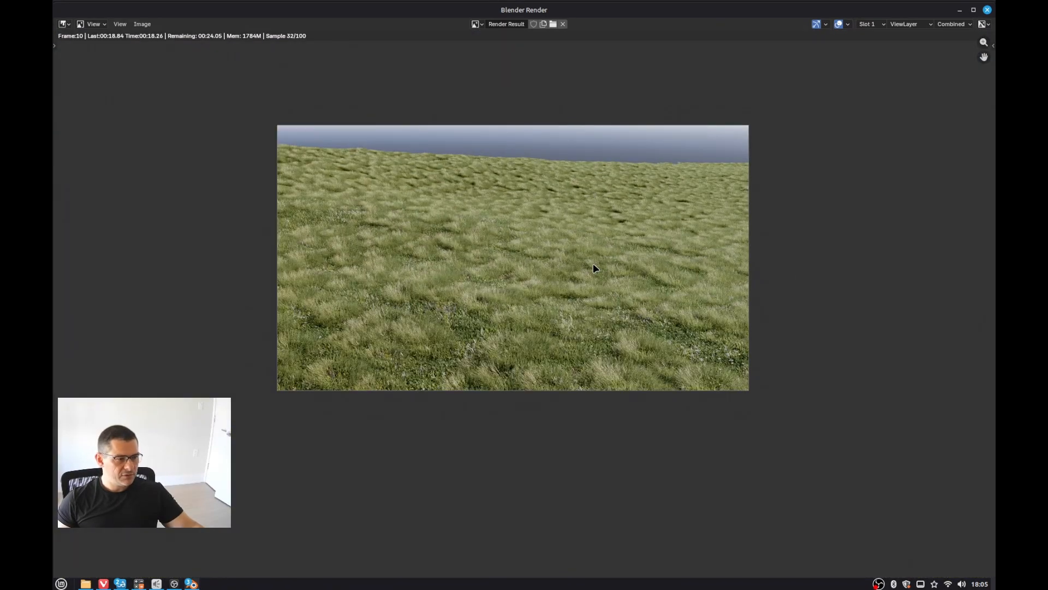
key("Escape")
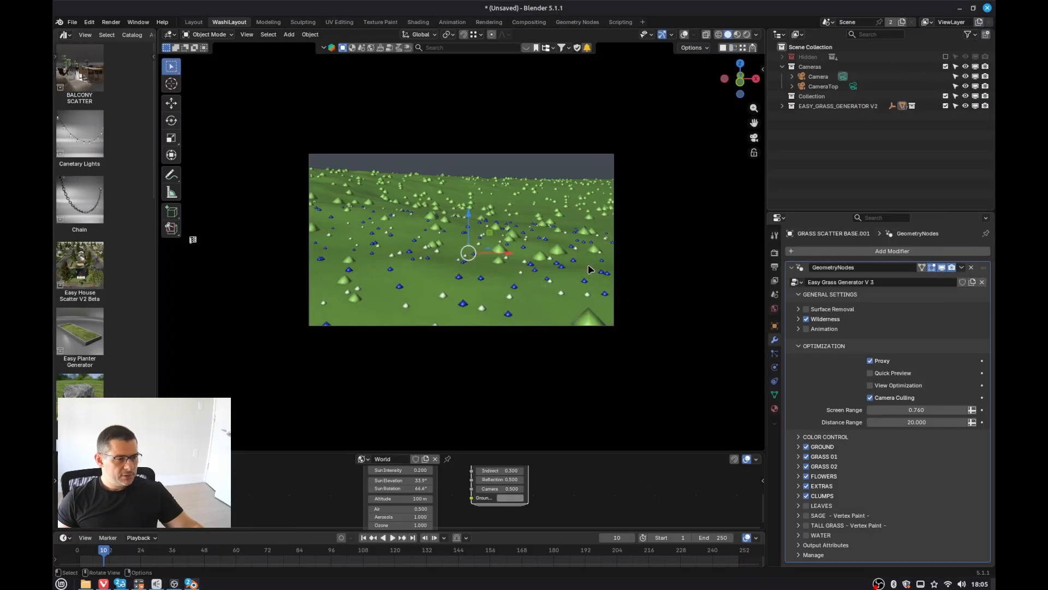
Step: Turn Quick Preview back on in the modifier's Optimization settings and switch the viewport to Rendered shading
key("KP_0")
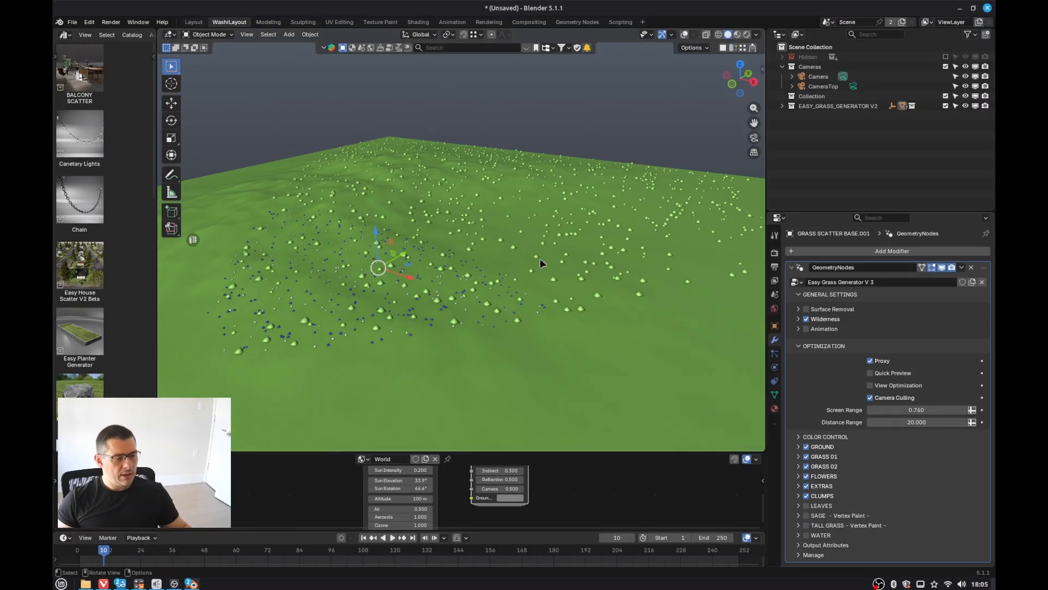
left_click(870, 373)
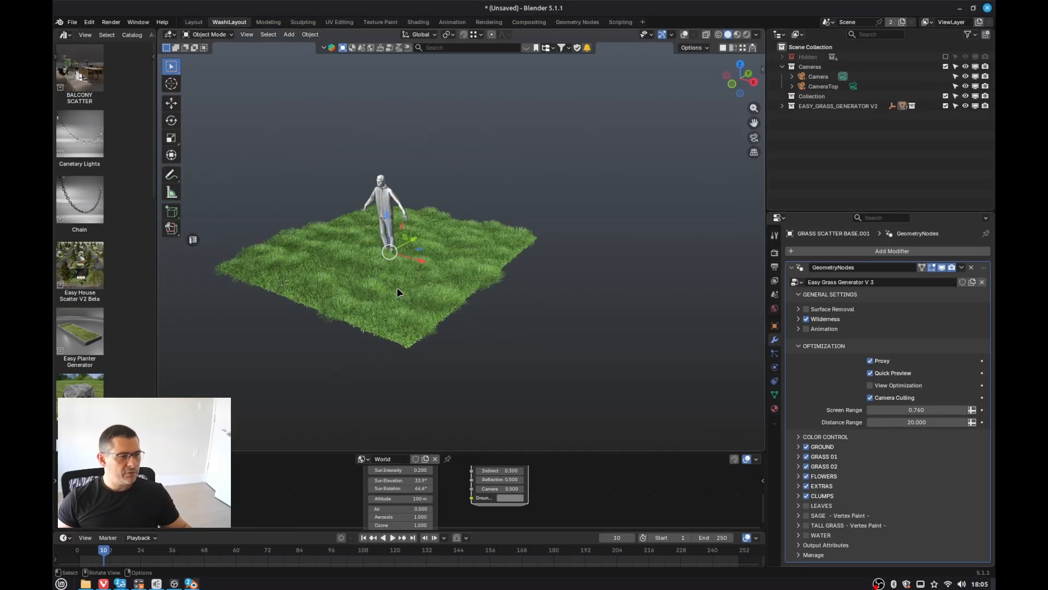
key("z")
left_click(468, 290)
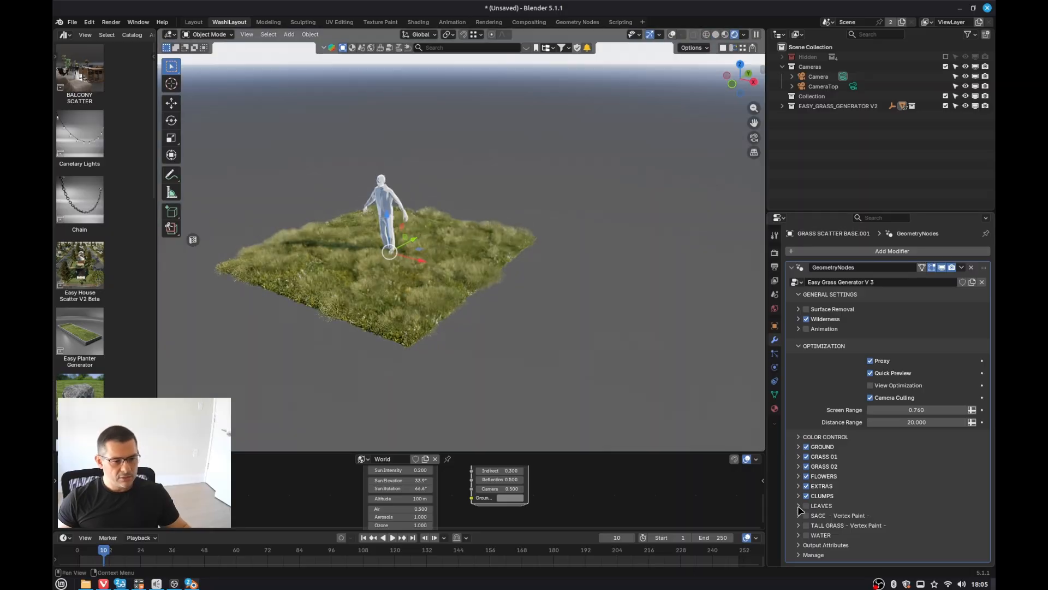
Step: Expand the Clumps settings and set Clumps Power to 0.011
left_click(799, 496)
scroll(922, 508, "down", 3)
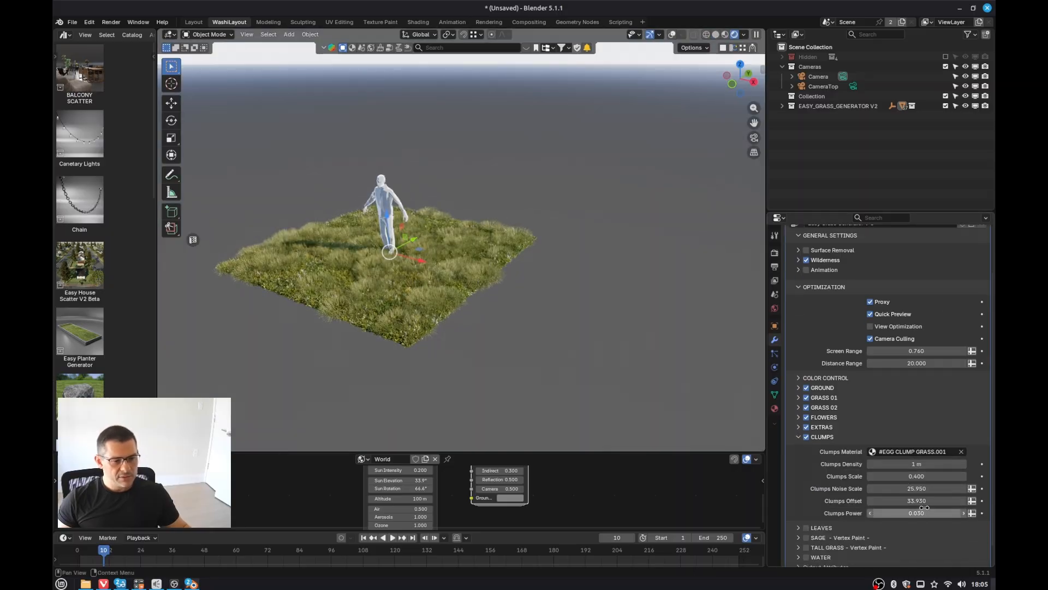
left_click_drag(924, 508, 909, 508)
scroll(401, 292, "up", 3)
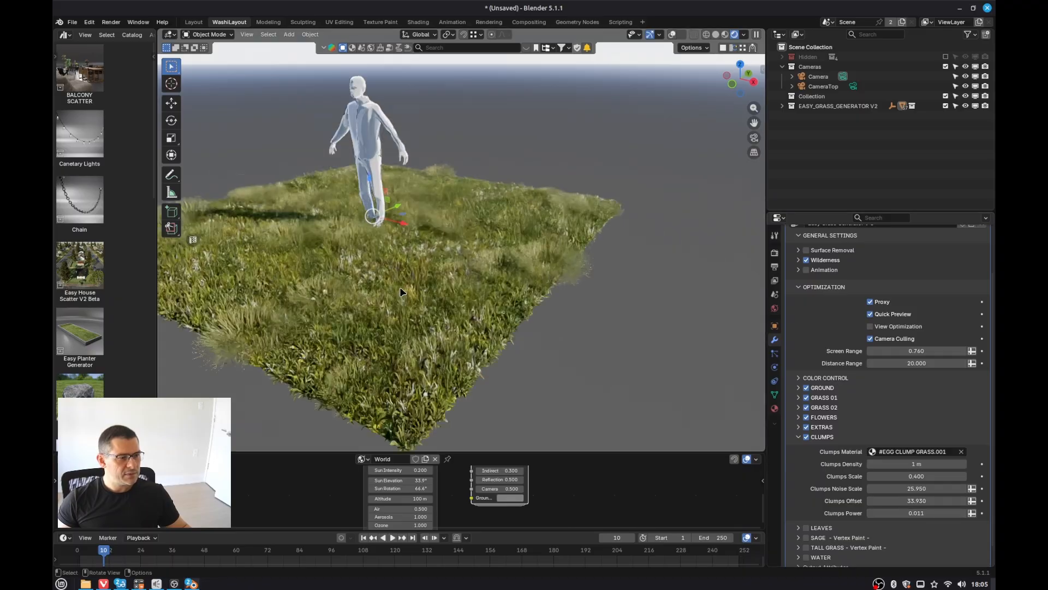
middle_click_drag(401, 292, 377, 284)
Step: In Color Control, darken the Clumps Tonality colour to value 0.354 (hex 5A4F2D)
left_click(800, 378)
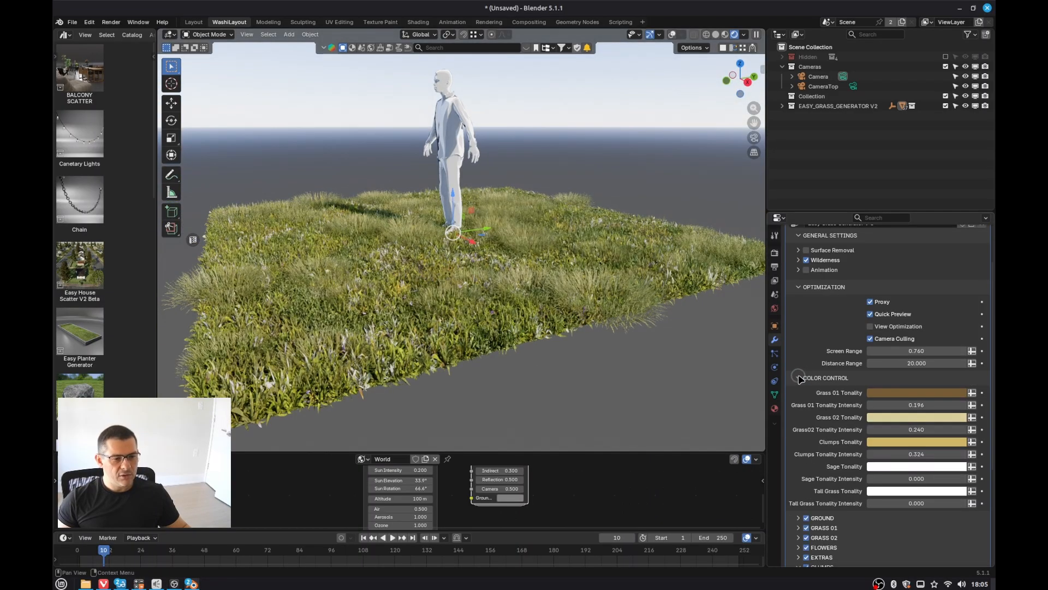
left_click(913, 442)
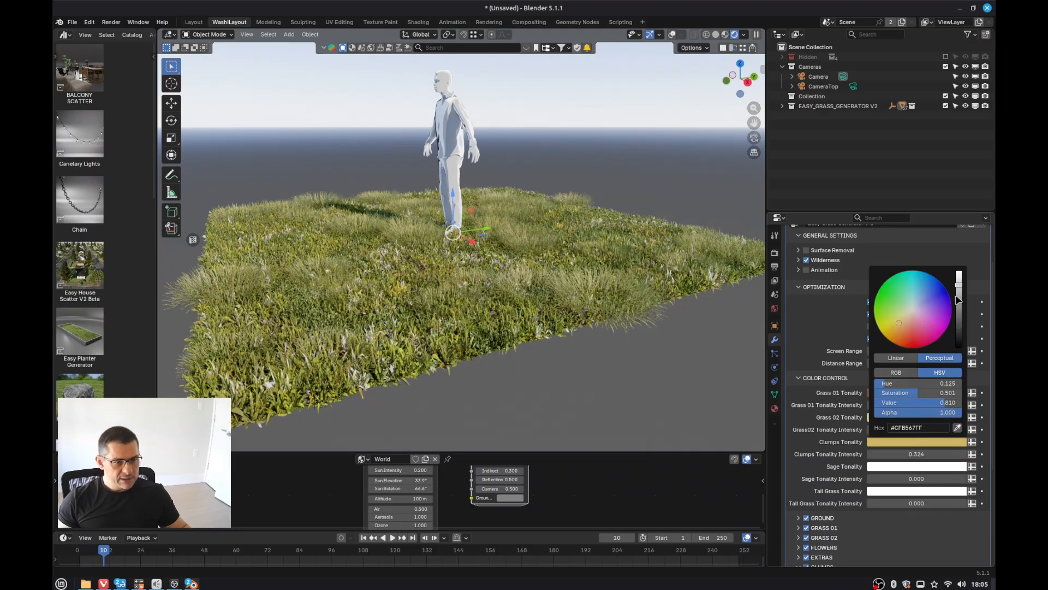
left_click_drag(958, 299, 959, 321)
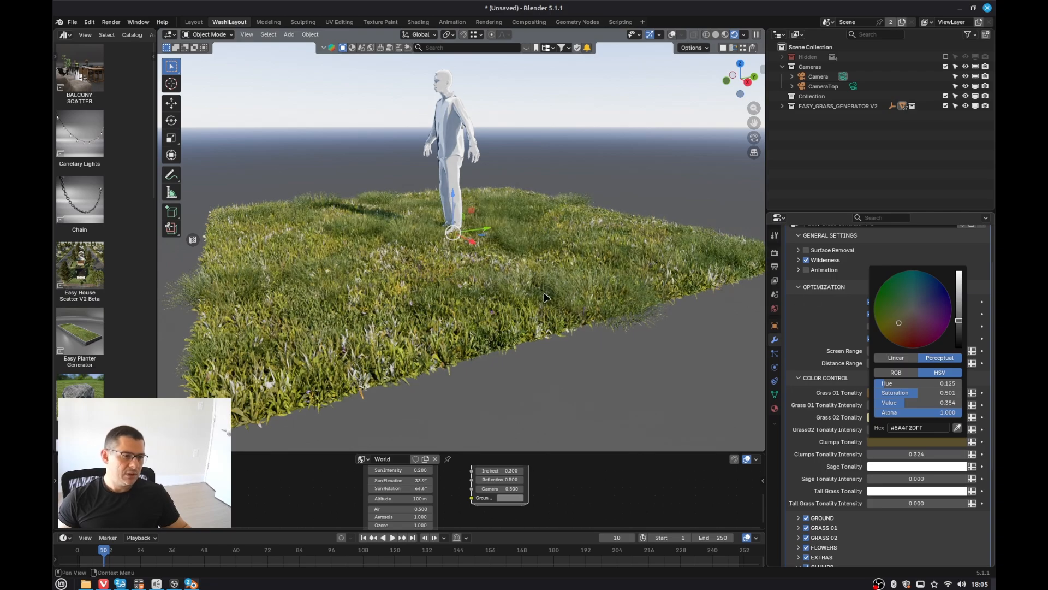
middle_click_drag(409, 266, 423, 273)
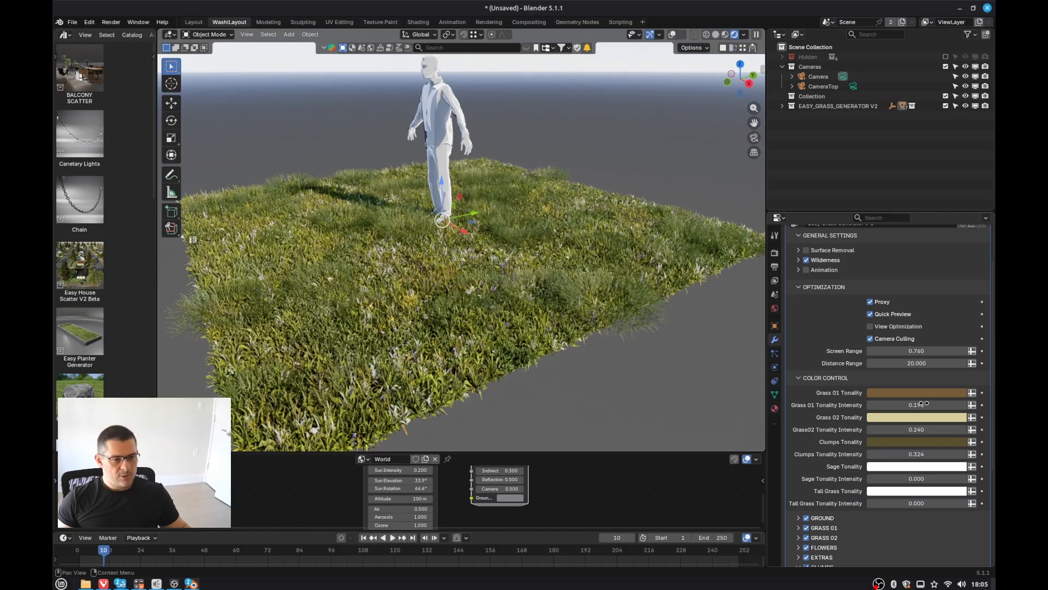
Step: Lower the Grass 01 Tonality Intensity to 0.038
left_click(803, 288)
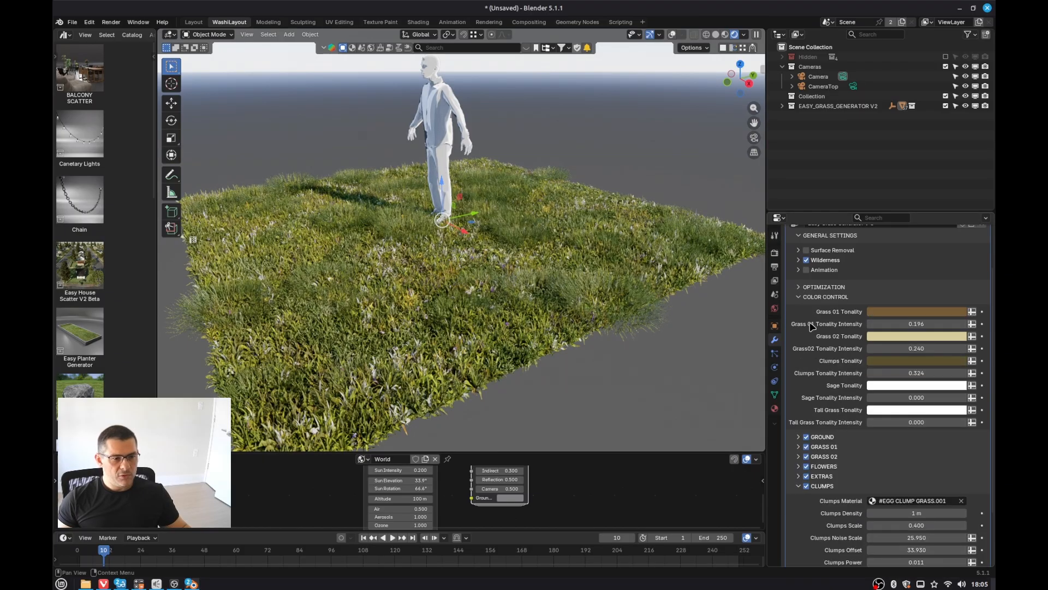
left_click(800, 447)
scroll(800, 415, "down", 4)
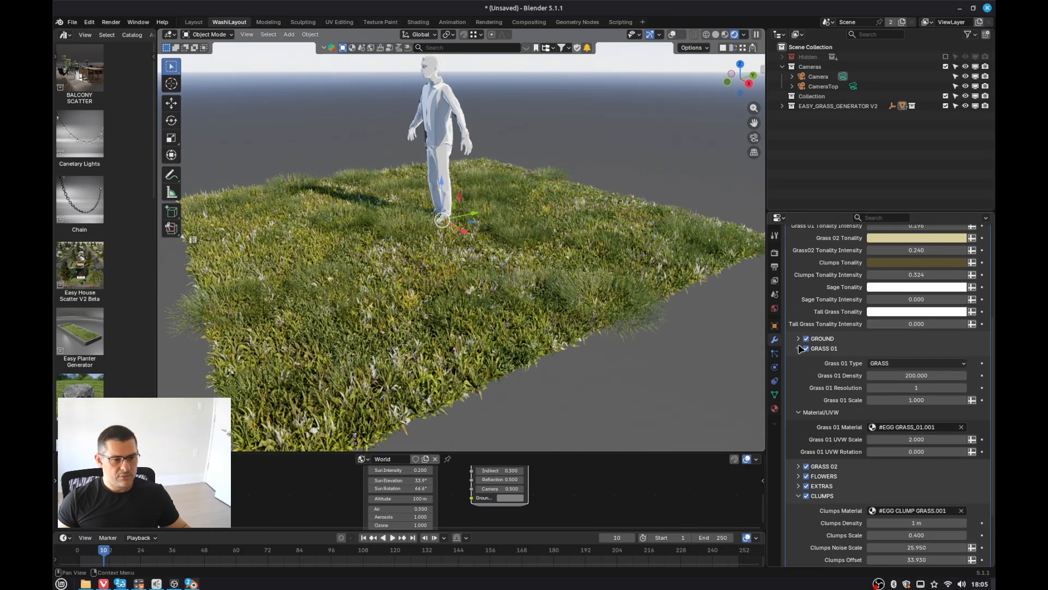
left_click(800, 348)
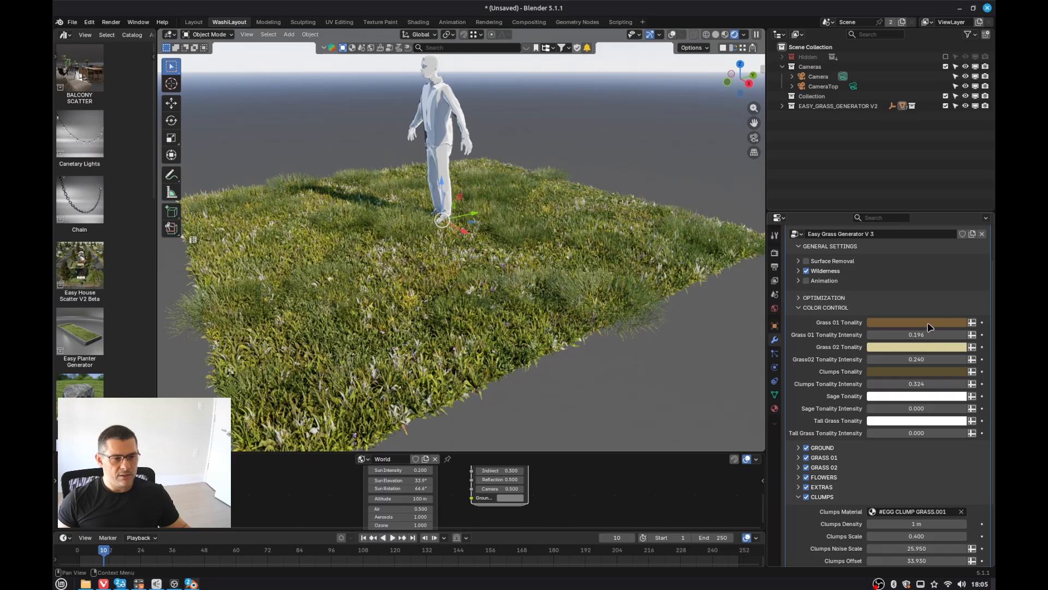
left_click_drag(925, 335, 909, 334)
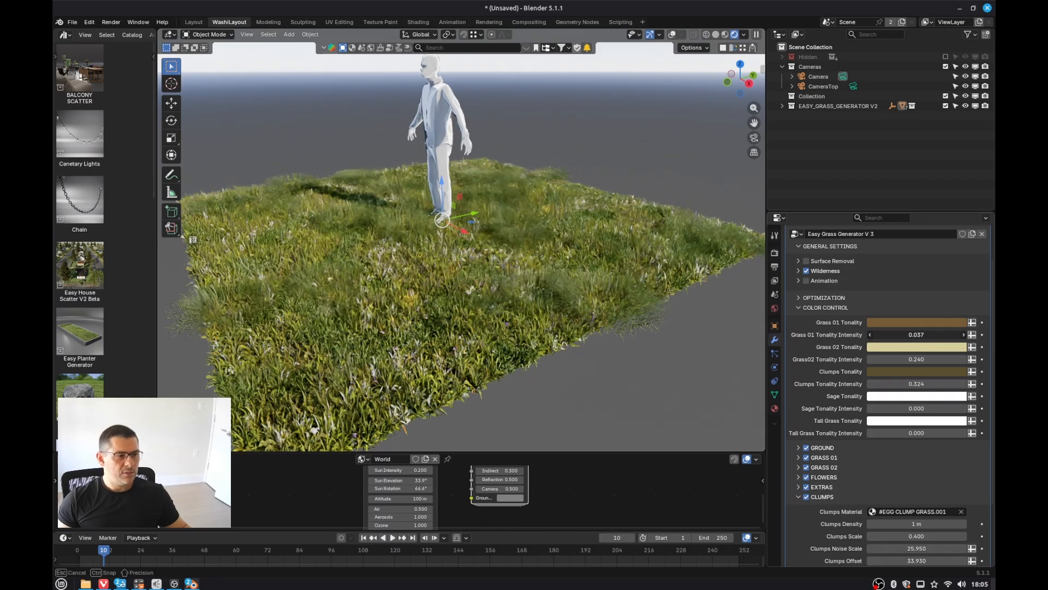
left_click_drag(916, 334, 917, 334)
Step: Switch the viewport to Solid shading and turn off Quick Preview in the Optimization settings
key("z")
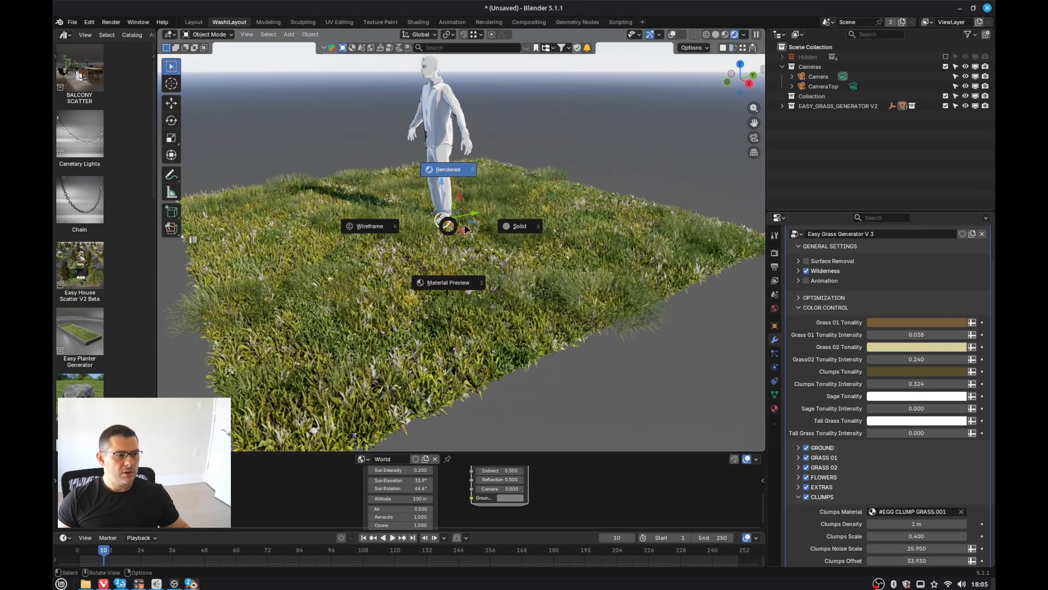
left_click(510, 224)
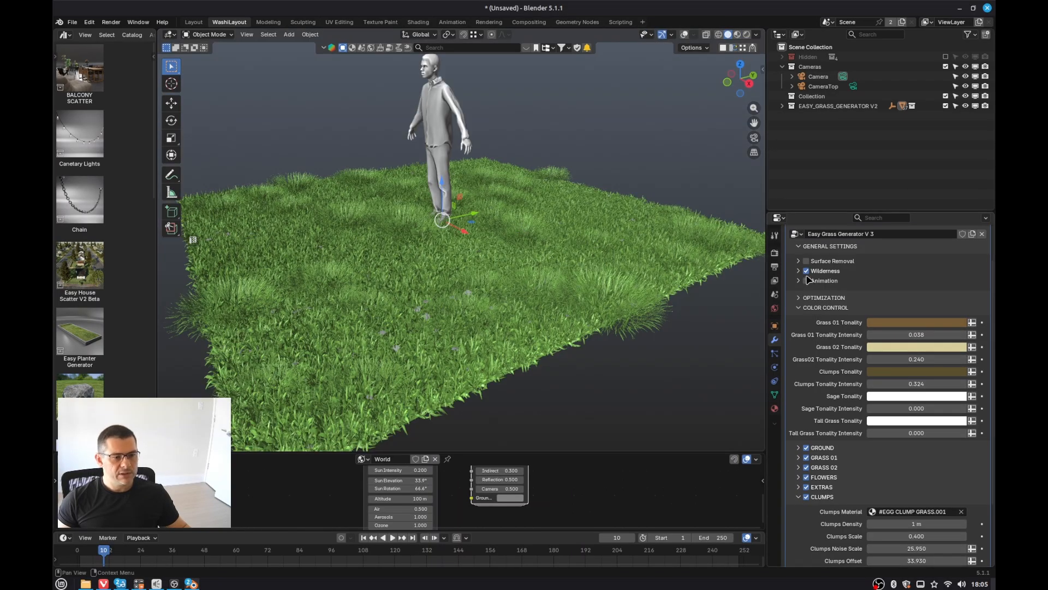
left_click(800, 308)
left_click(799, 346)
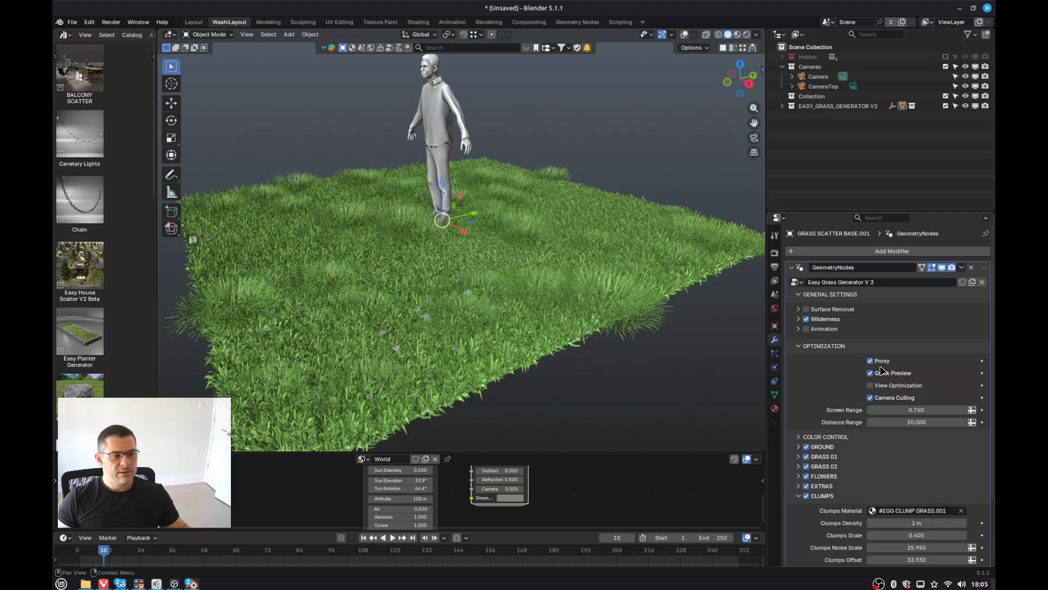
left_click(871, 374)
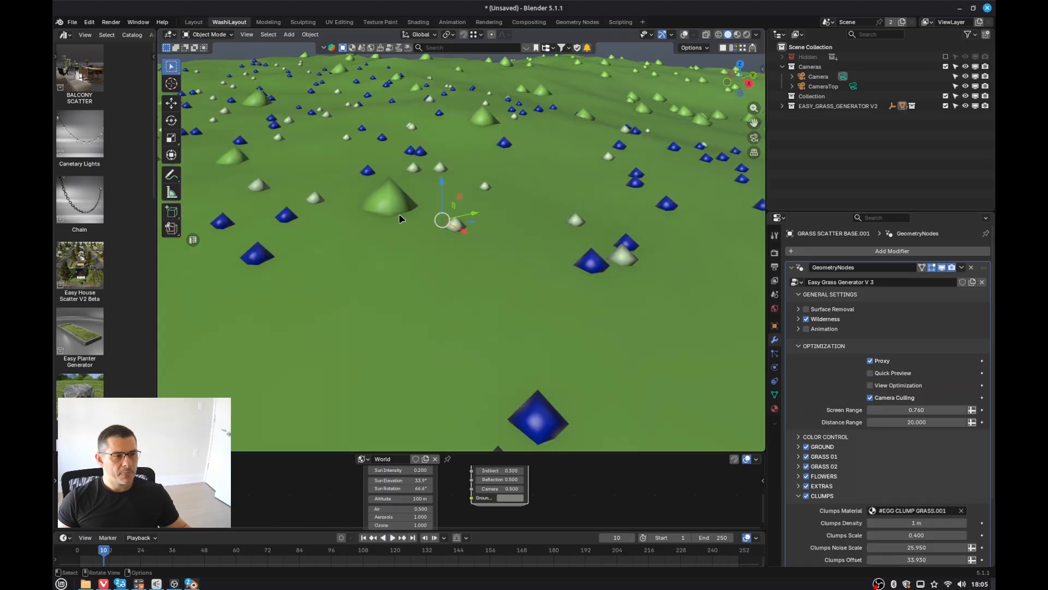
Step: Render the scene and inspect the updated grass colours up close, then close the render window
key("F12")
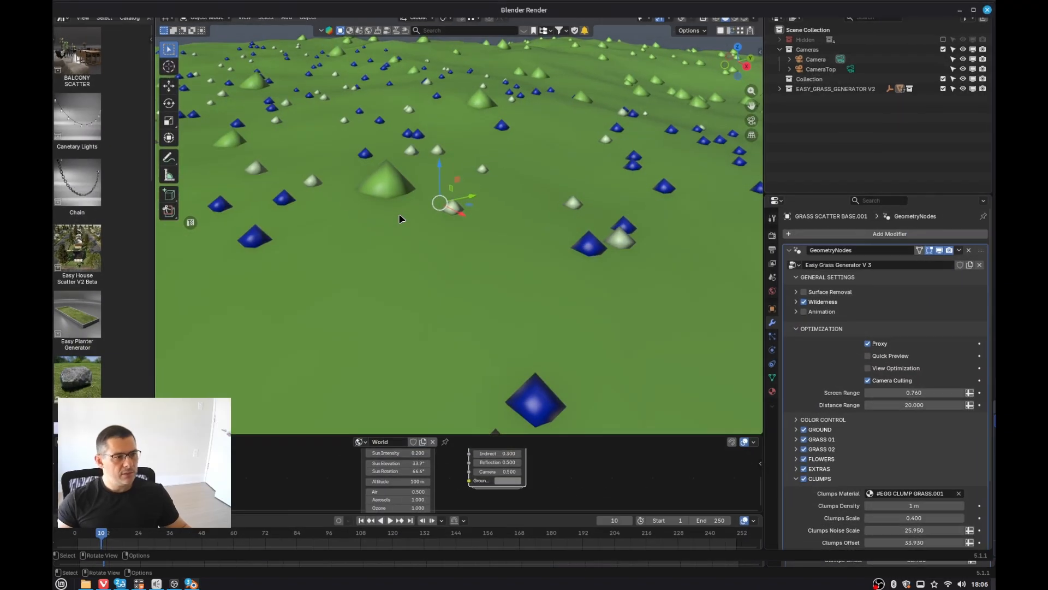
scroll(459, 270, "up", 2)
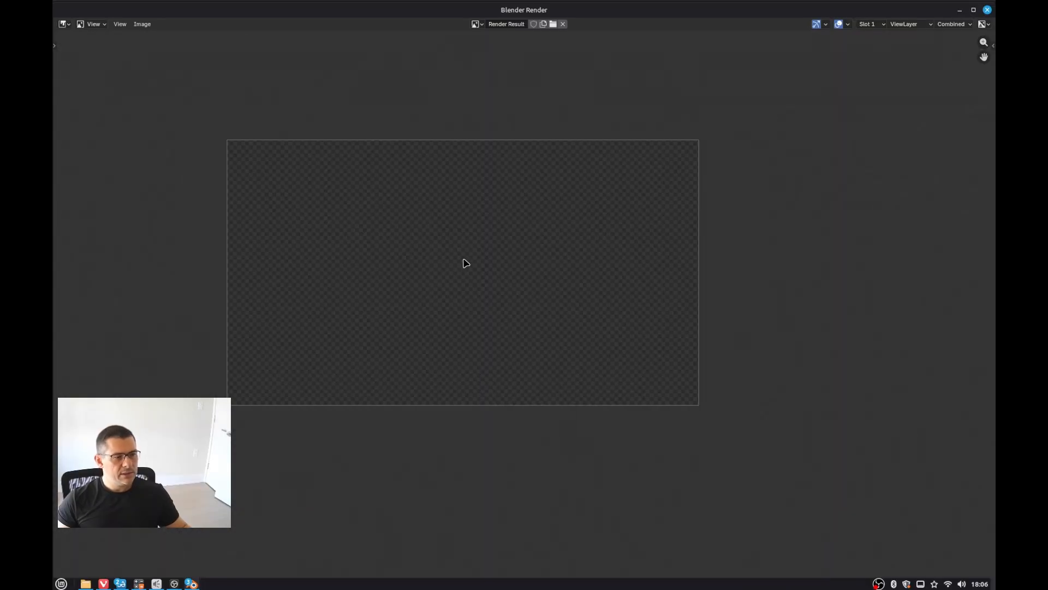
middle_click_drag(470, 262, 480, 278)
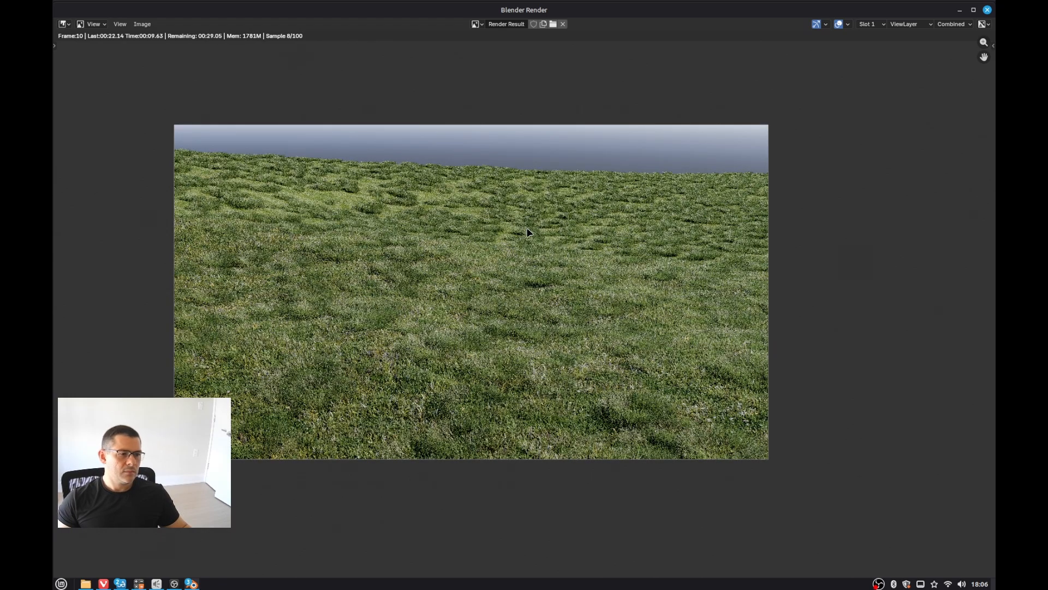
scroll(423, 230, "up", 3)
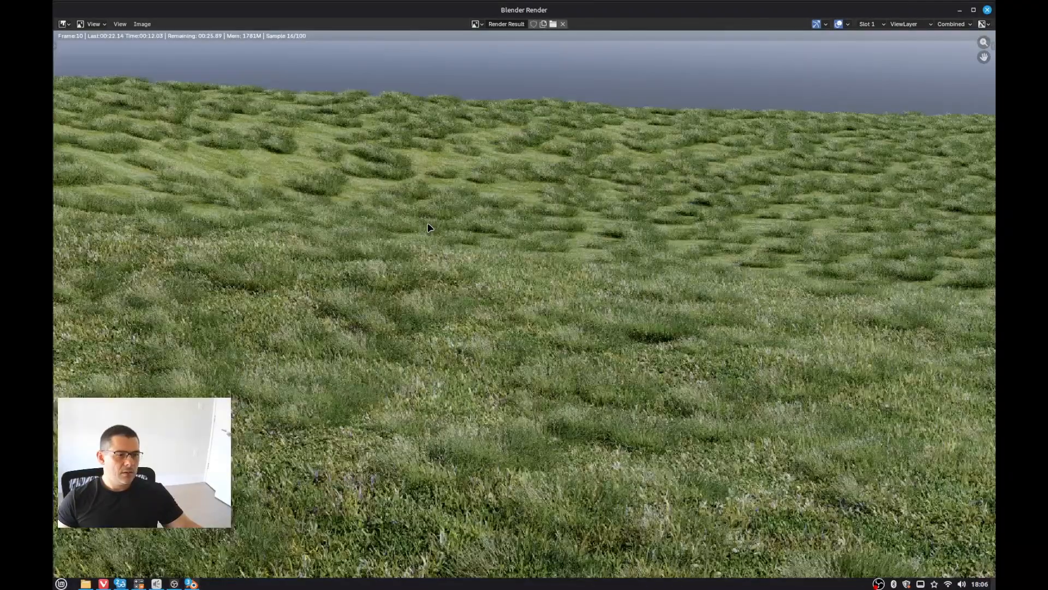
scroll(429, 229, "down", 3)
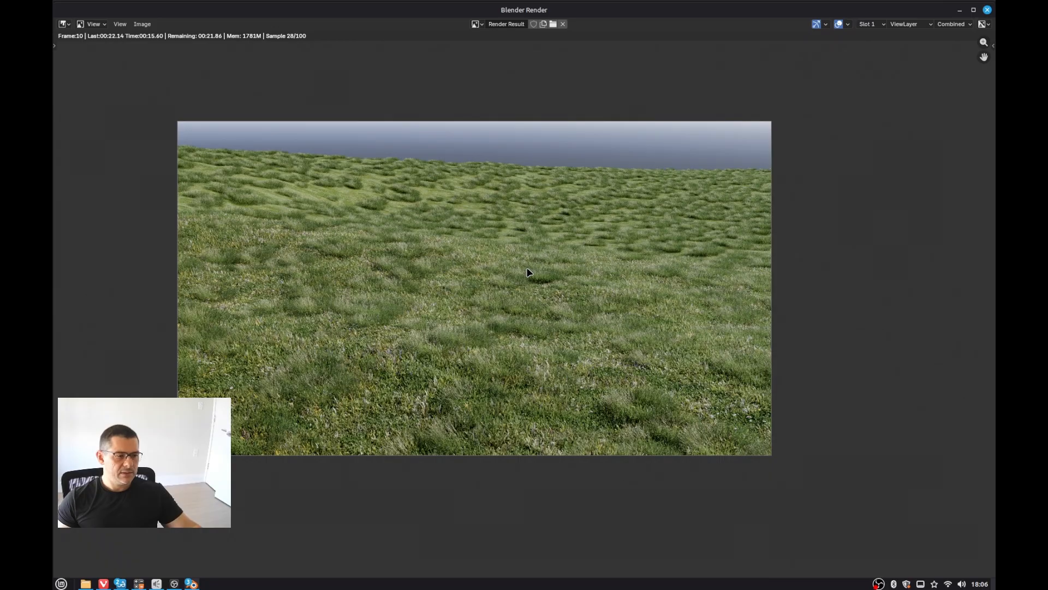
key("Escape")
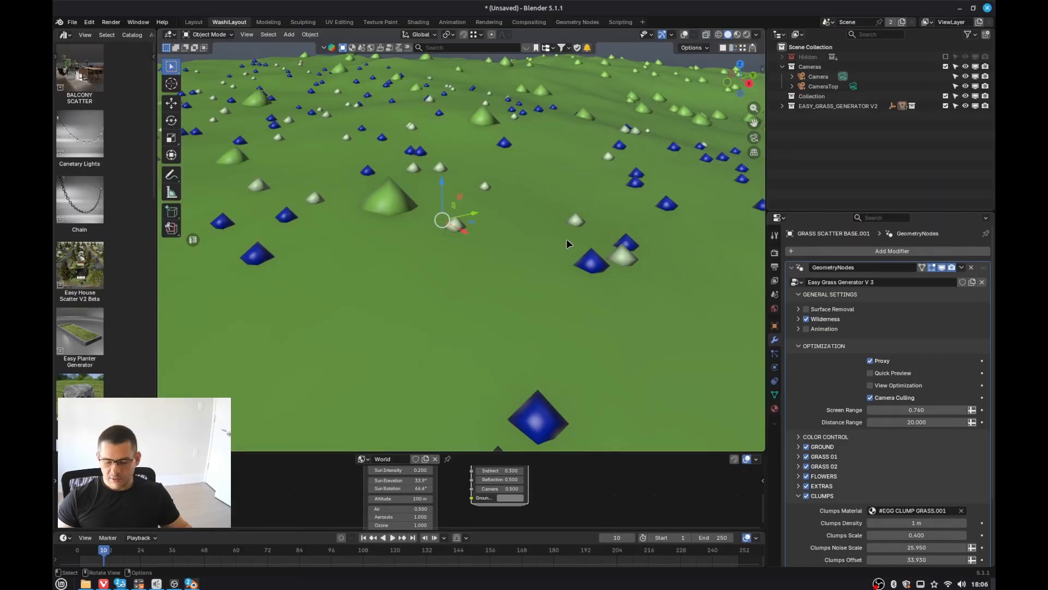
Step: Set the Camera Culling Distance Range to 500
middle_click_drag(568, 244, 581, 298)
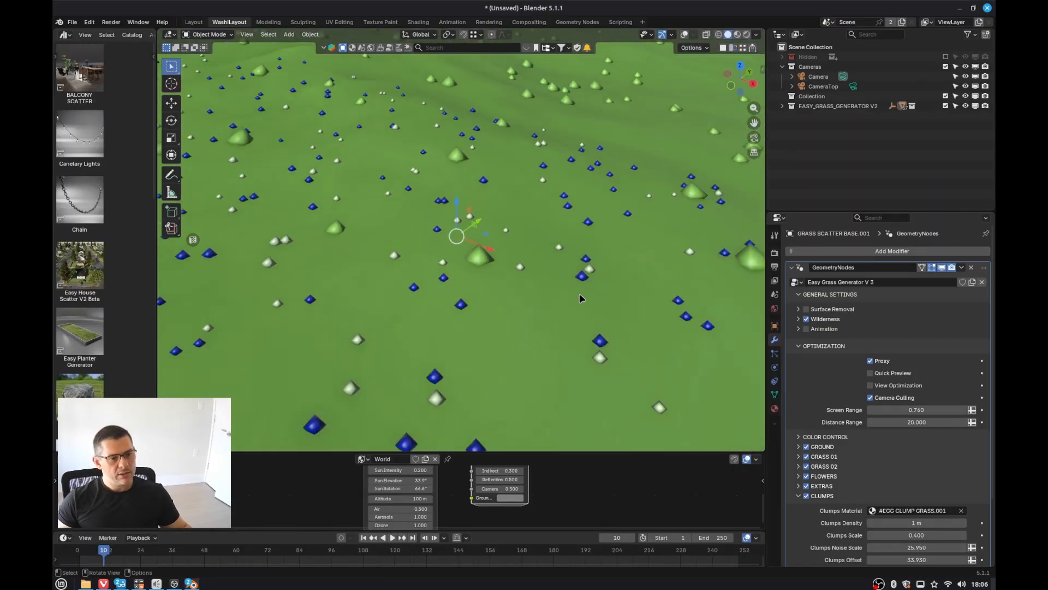
scroll(581, 298, "down", 6)
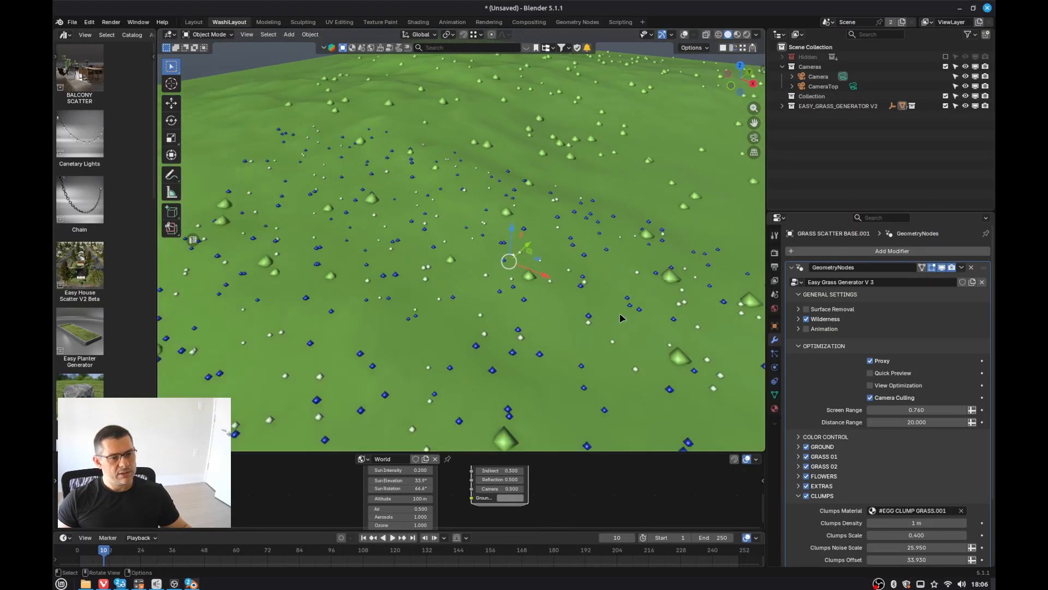
double_click(917, 422)
type("500")
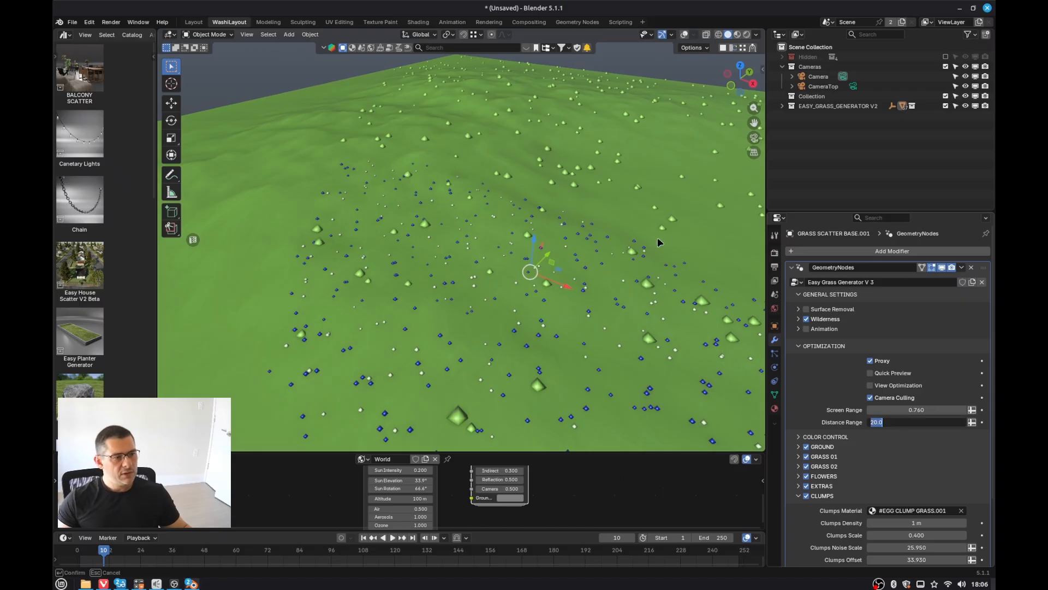
key("Return")
middle_click_drag(540, 273, 539, 248)
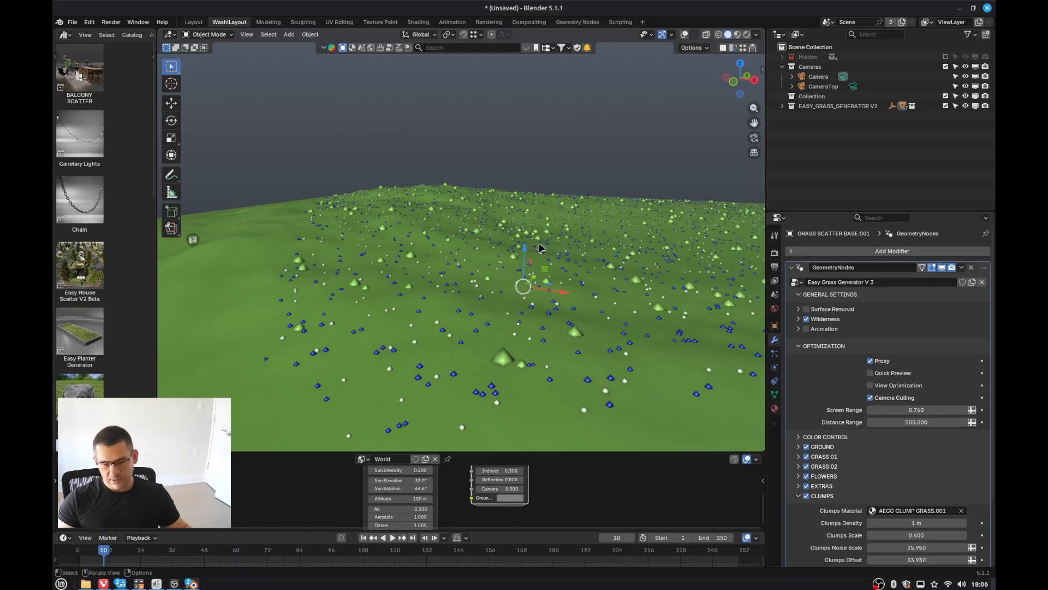
Step: Render the scene from the camera view and inspect the grass with the new culling distance up close, then close the render window
key("KP_0")
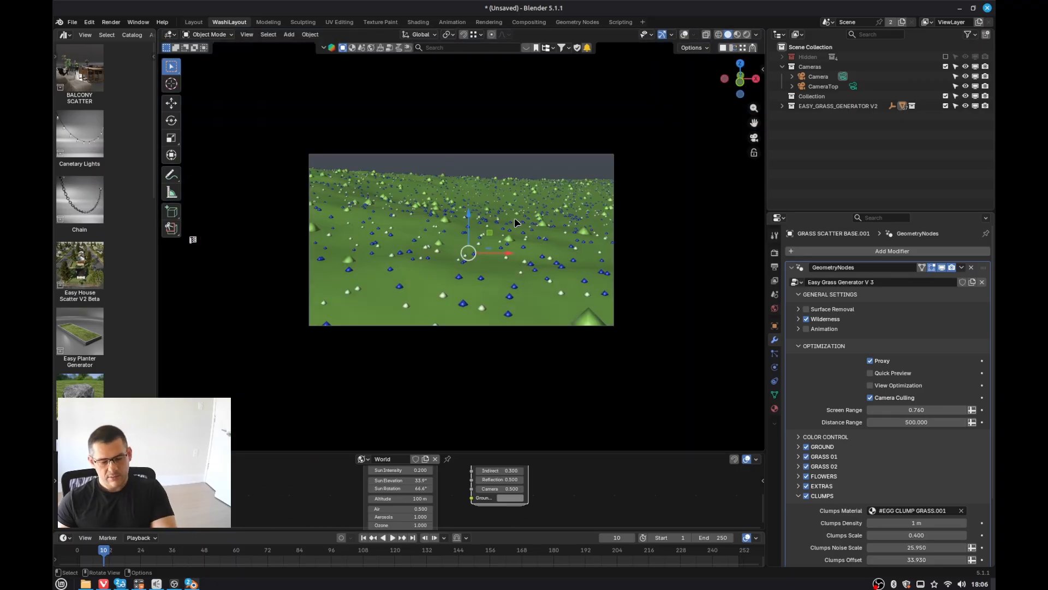
key("F12")
scroll(509, 258, "up", 1)
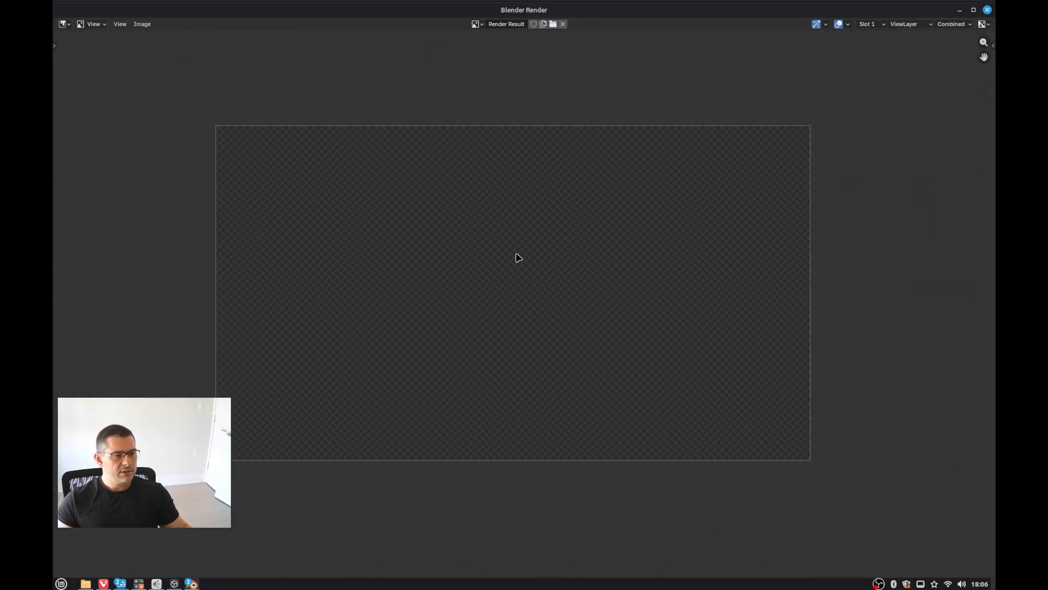
middle_click_drag(527, 260, 525, 230)
scroll(532, 233, "up", 1)
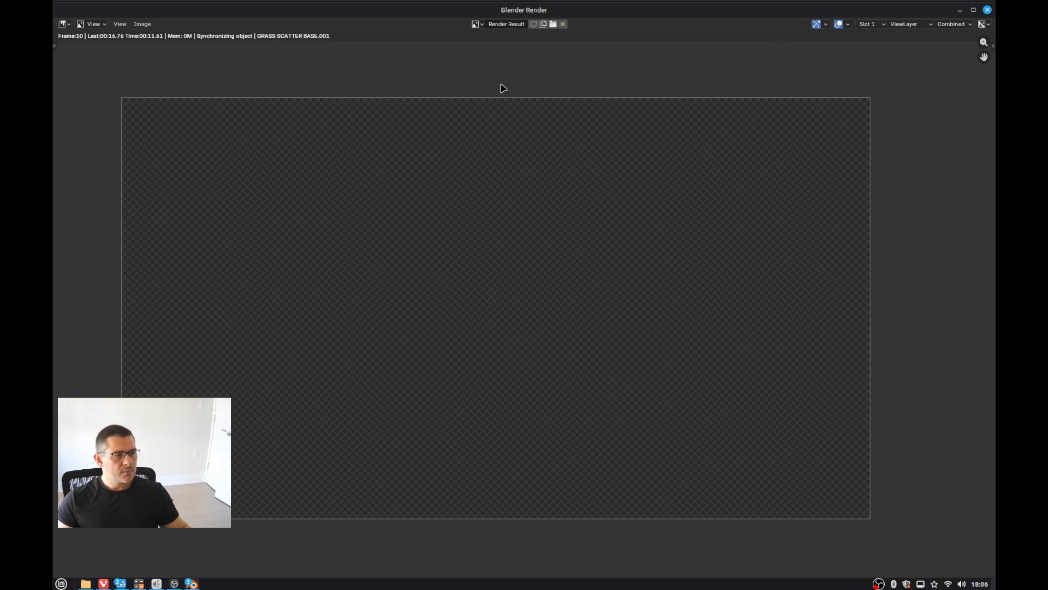
scroll(475, 275, "up", 2)
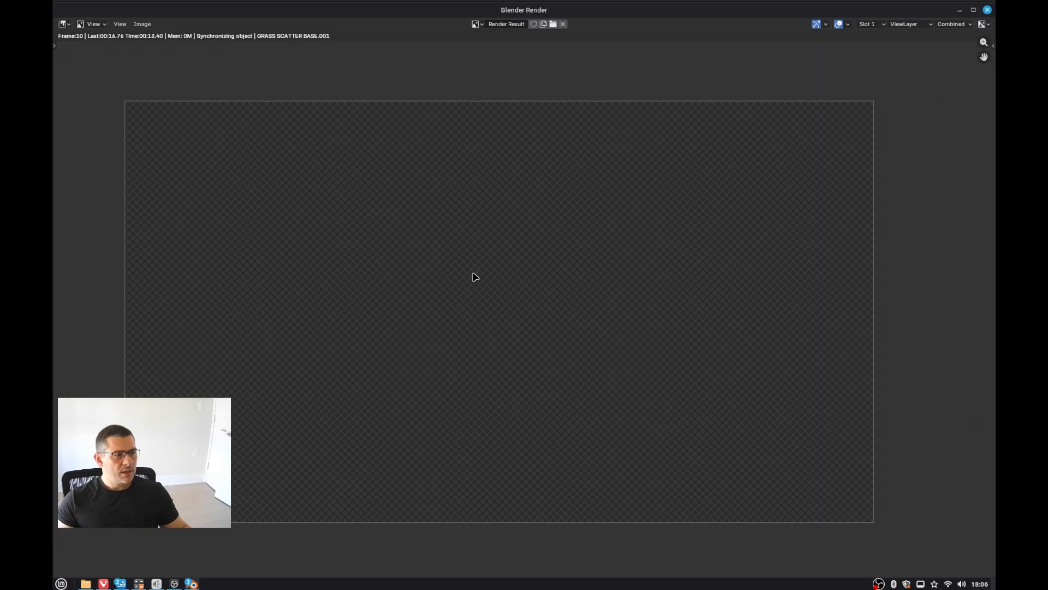
scroll(475, 274, "down", 2)
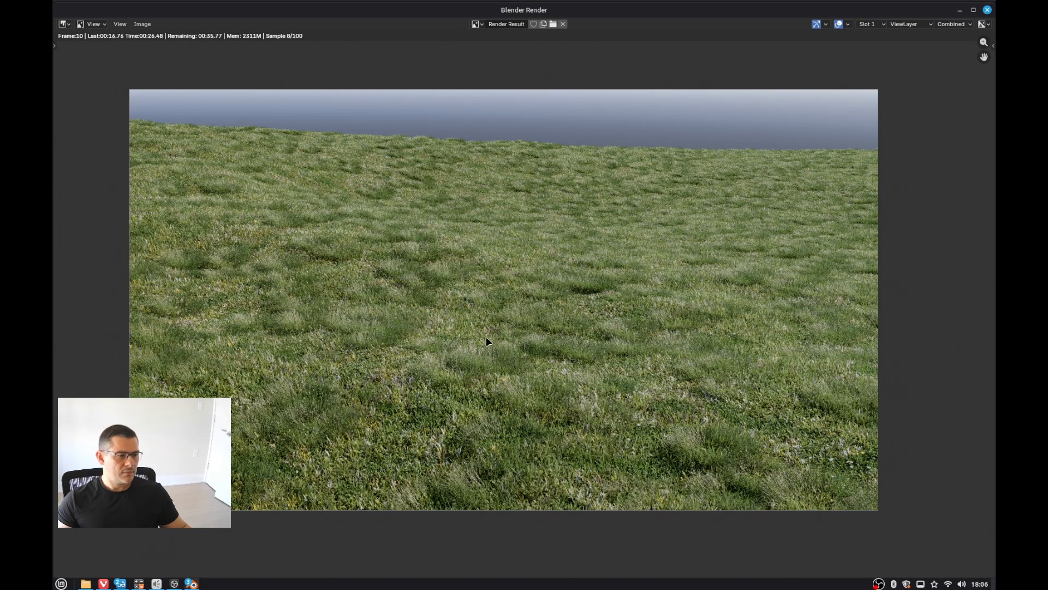
scroll(485, 336, "down", 2)
scroll(469, 392, "up", 3)
middle_click_drag(470, 392, 502, 340)
scroll(508, 296, "up", 1)
scroll(494, 301, "down", 3)
scroll(487, 272, "up", 1)
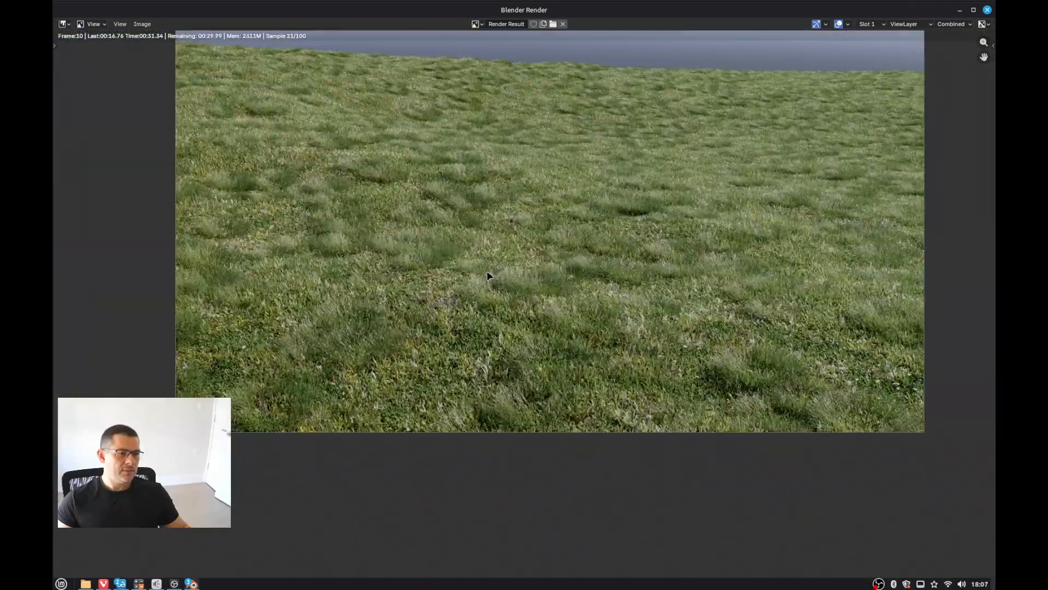
scroll(488, 275, "up", 2)
scroll(487, 277, "down", 4)
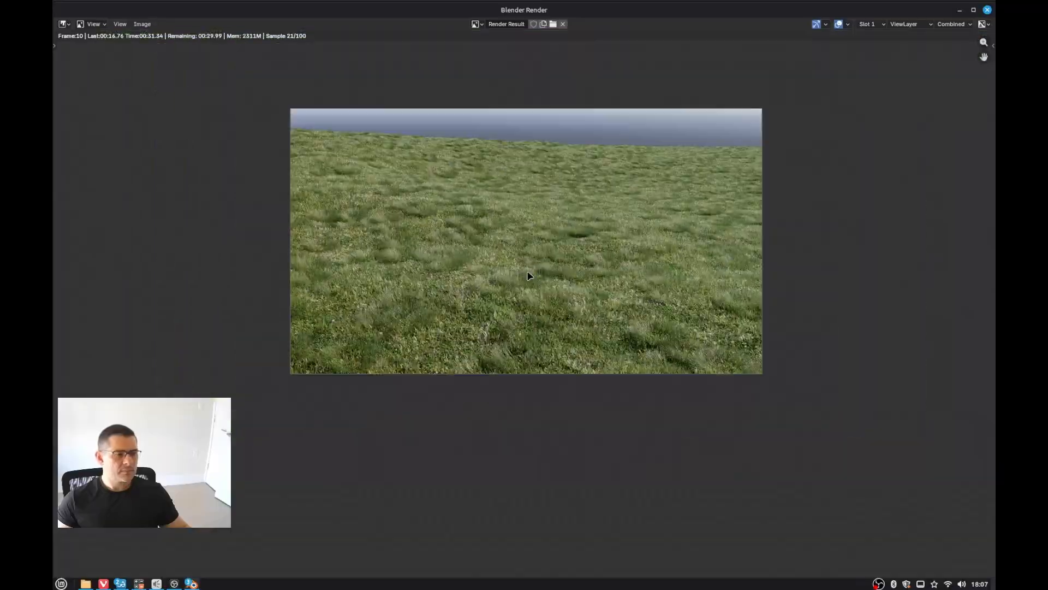
middle_click_drag(526, 276, 536, 285)
scroll(539, 221, "up", 2)
scroll(539, 221, "up", 1)
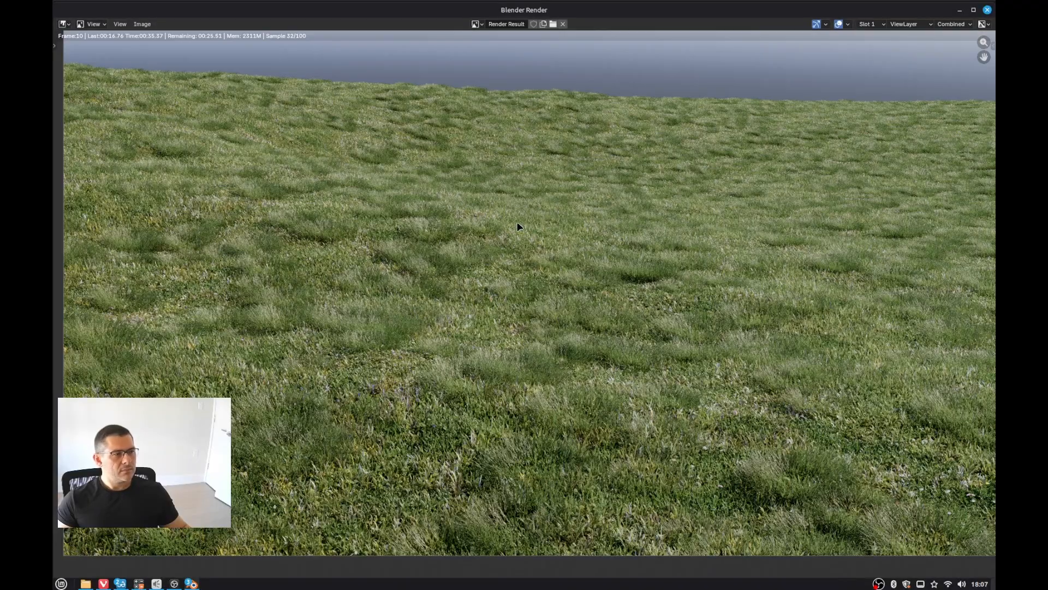
middle_click_drag(518, 226, 509, 218)
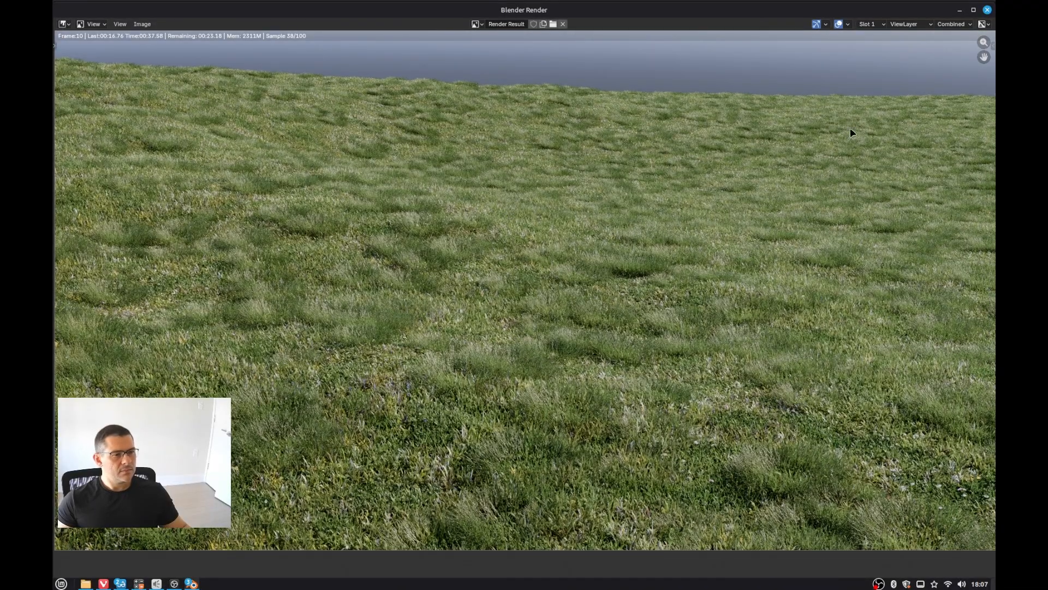
scroll(634, 161, "down", 3)
scroll(632, 161, "down", 1)
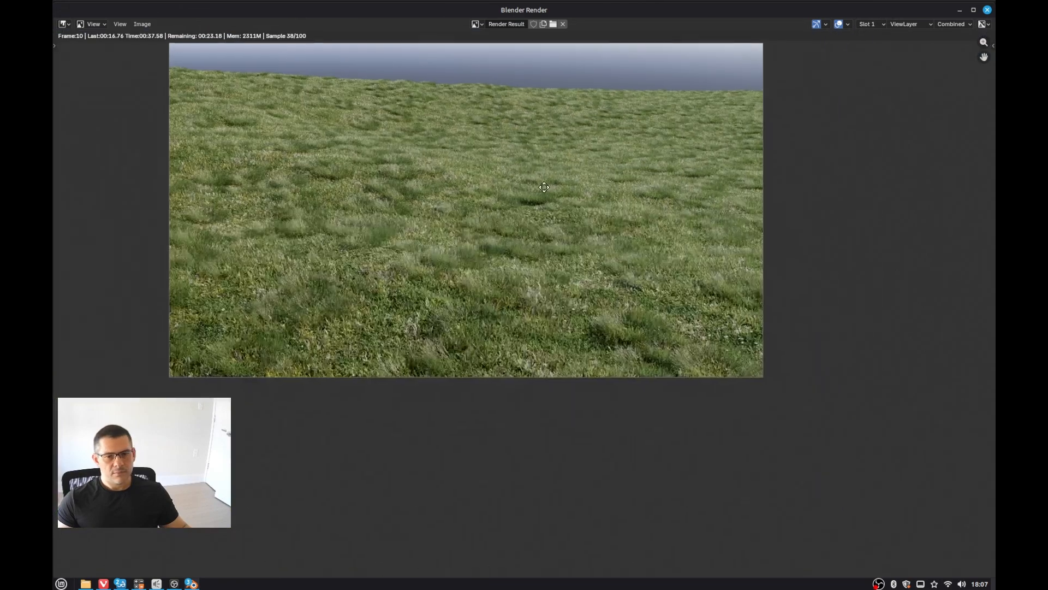
middle_click_drag(538, 184, 682, 206)
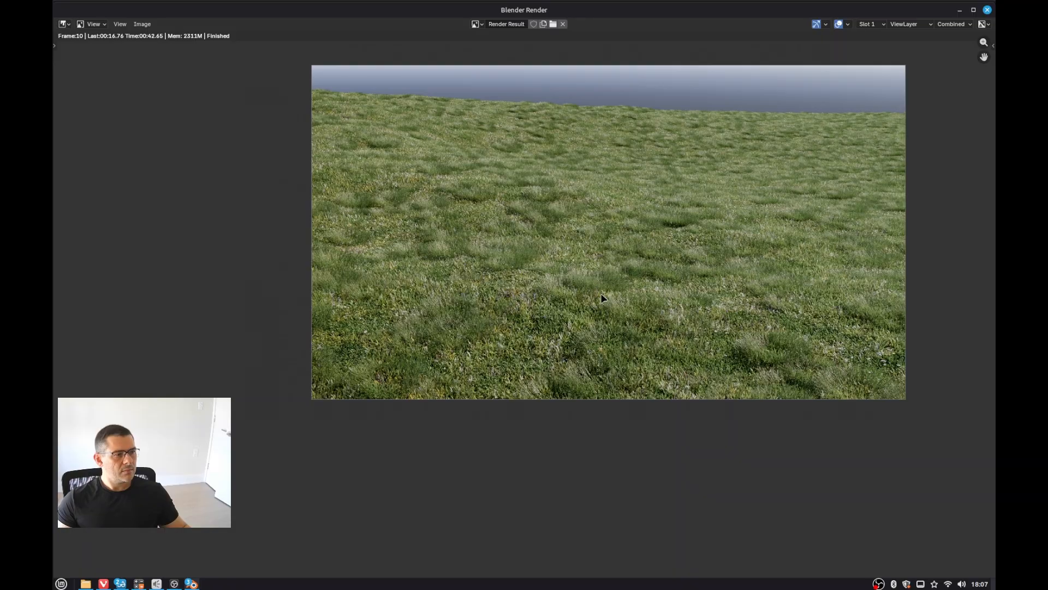
middle_click_drag(603, 298, 528, 286)
scroll(538, 273, "up", 1)
scroll(515, 289, "down", 2)
scroll(503, 267, "up", 3)
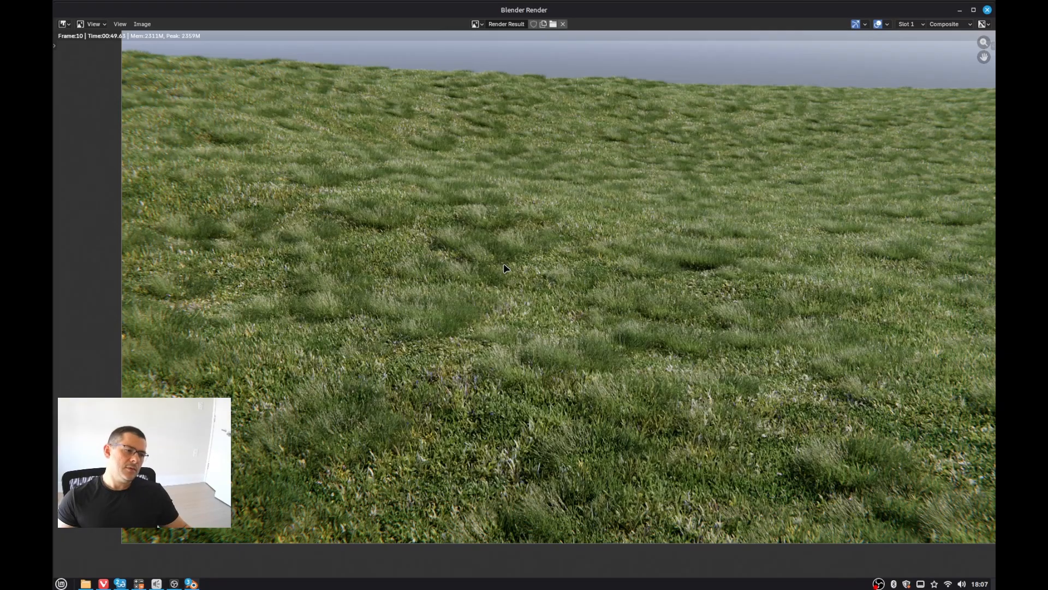
middle_click_drag(498, 334, 454, 296)
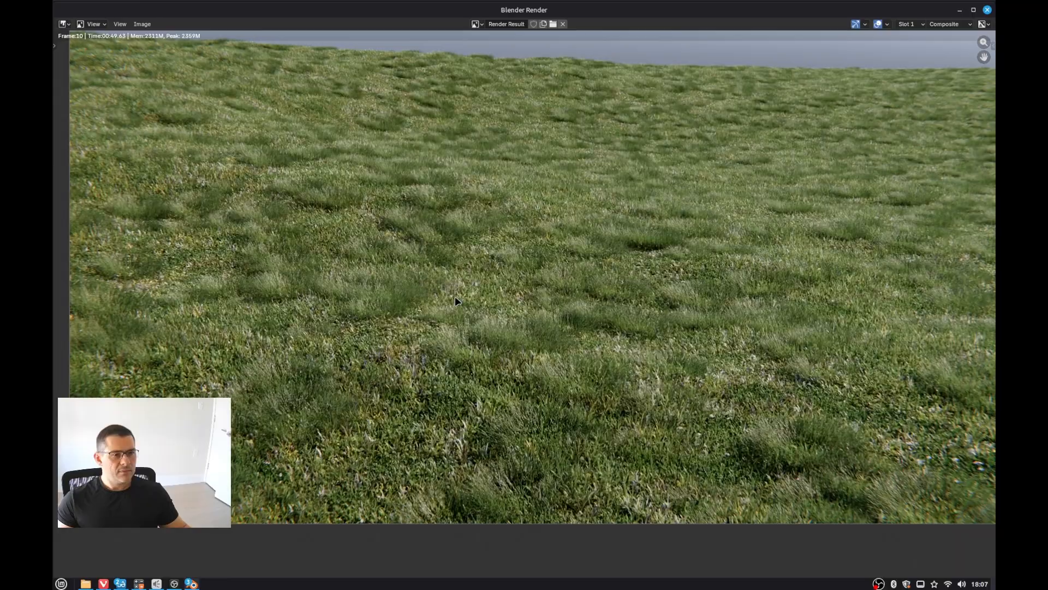
scroll(454, 296, "down", 3)
key("Escape")
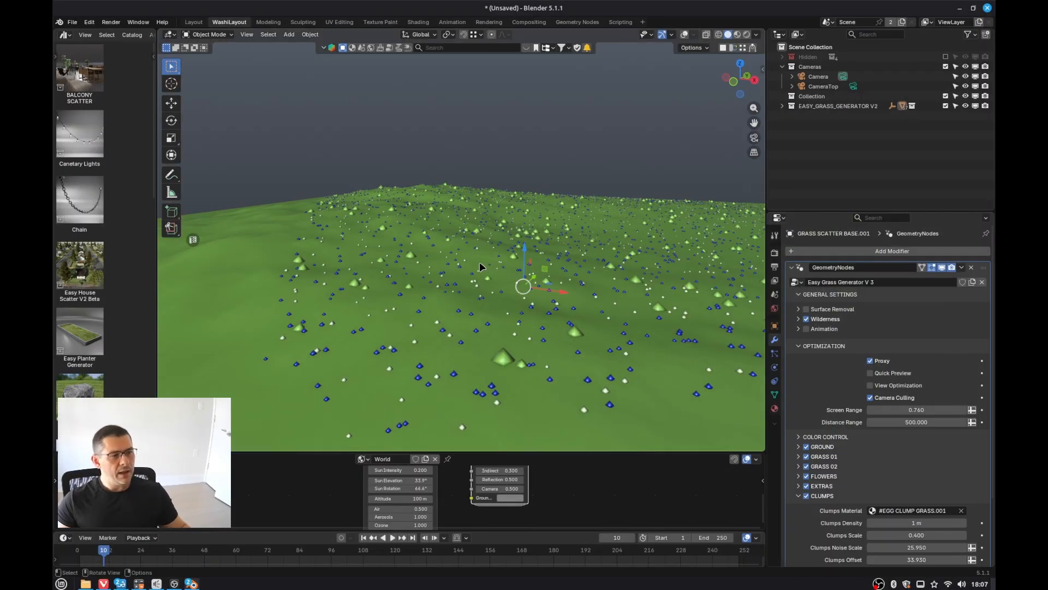
Step: Collapse the Optimization and Clumps sections of the Easy Grass Generator V 3 settings
middle_click_drag(479, 267, 577, 320)
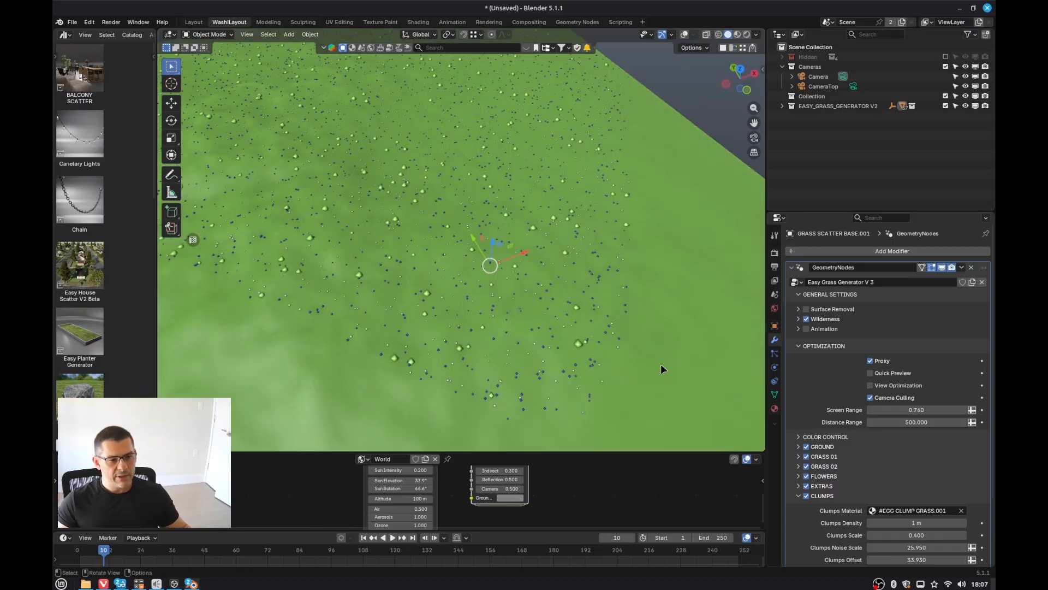
scroll(476, 289, "down", 5)
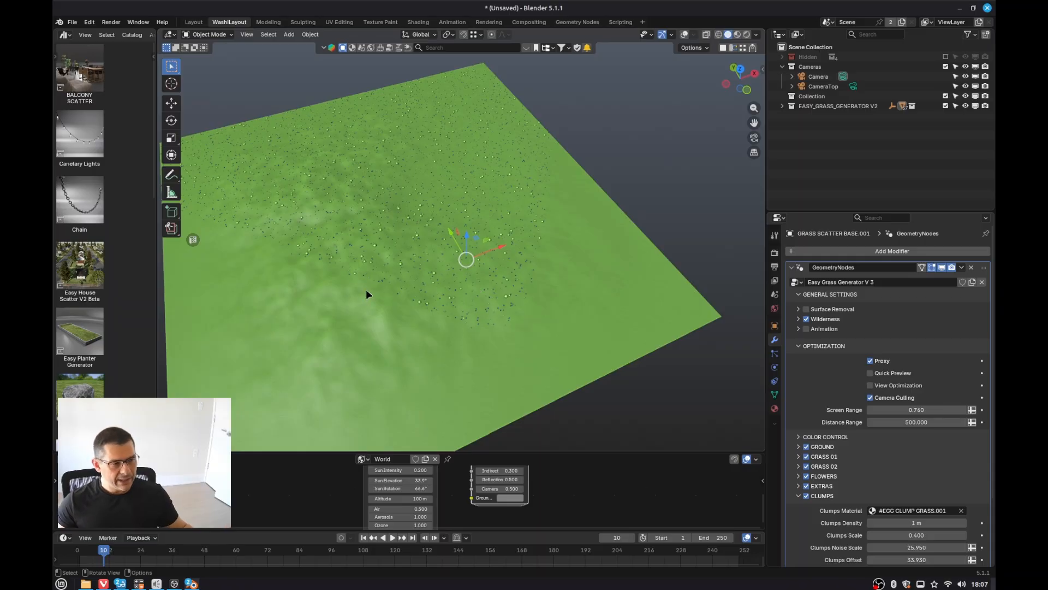
left_click(801, 346)
left_click(798, 415)
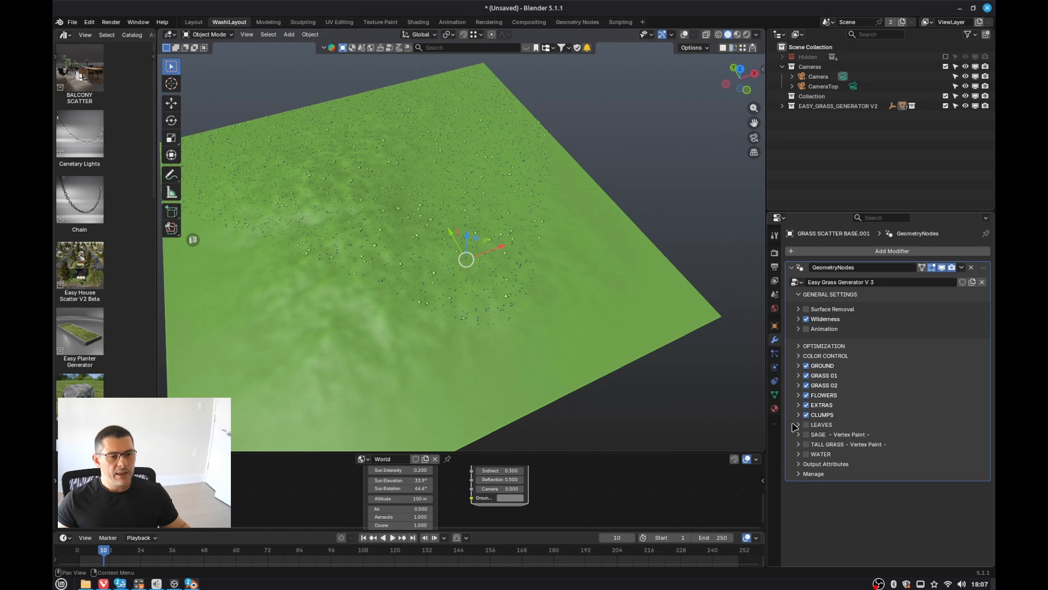
middle_click_drag(463, 187, 368, 231)
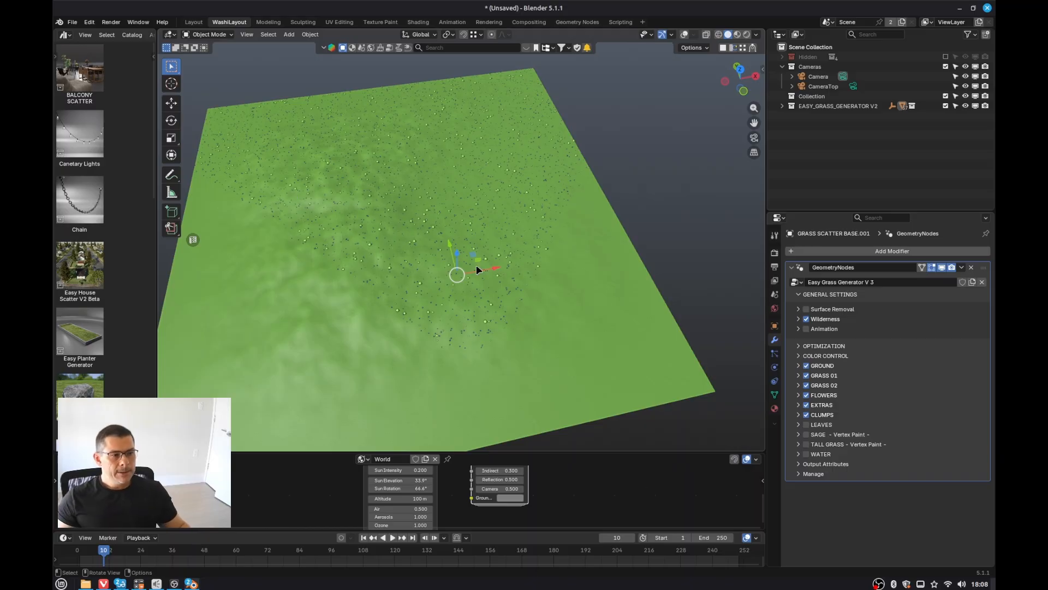
middle_click_drag(476, 264, 471, 295)
scroll(459, 274, "up", 4)
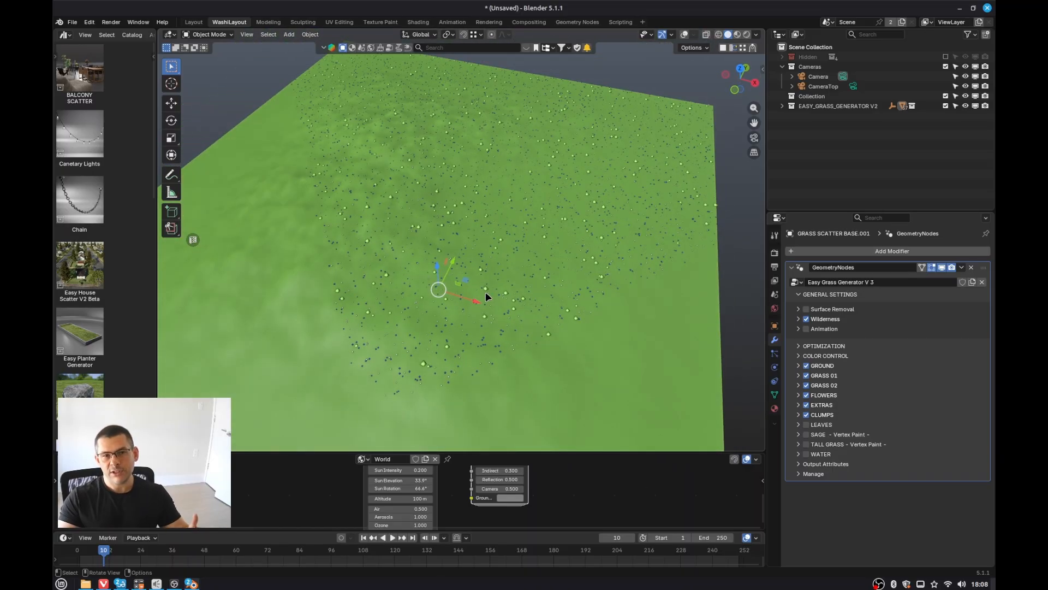